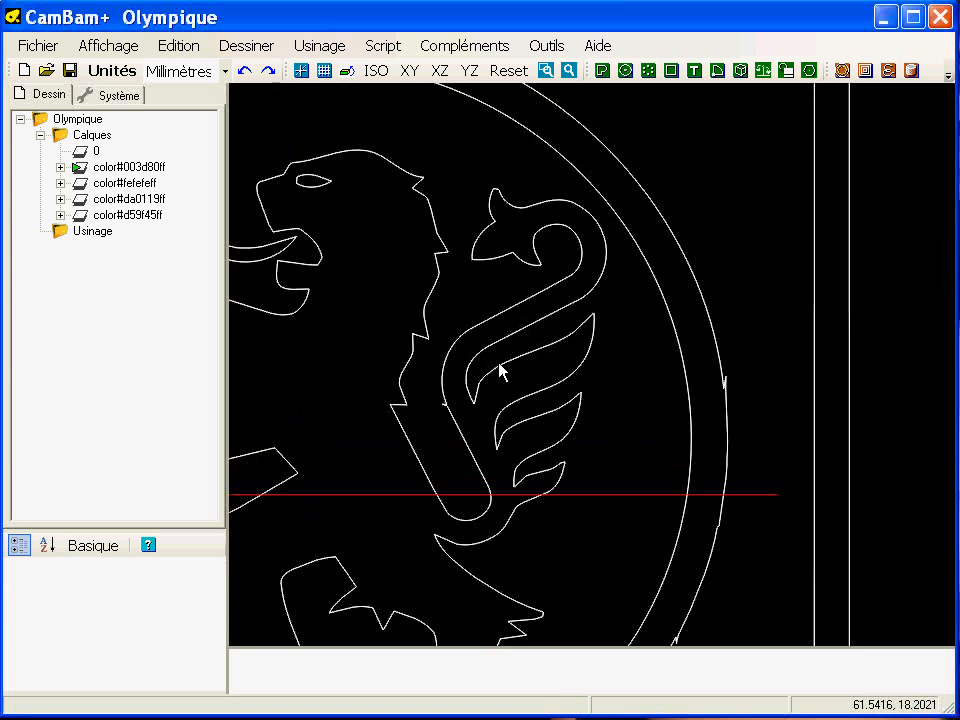
Step: Inspect individual segments of the lion's mane and tongue to examine how the imported outline is built
click(497, 343)
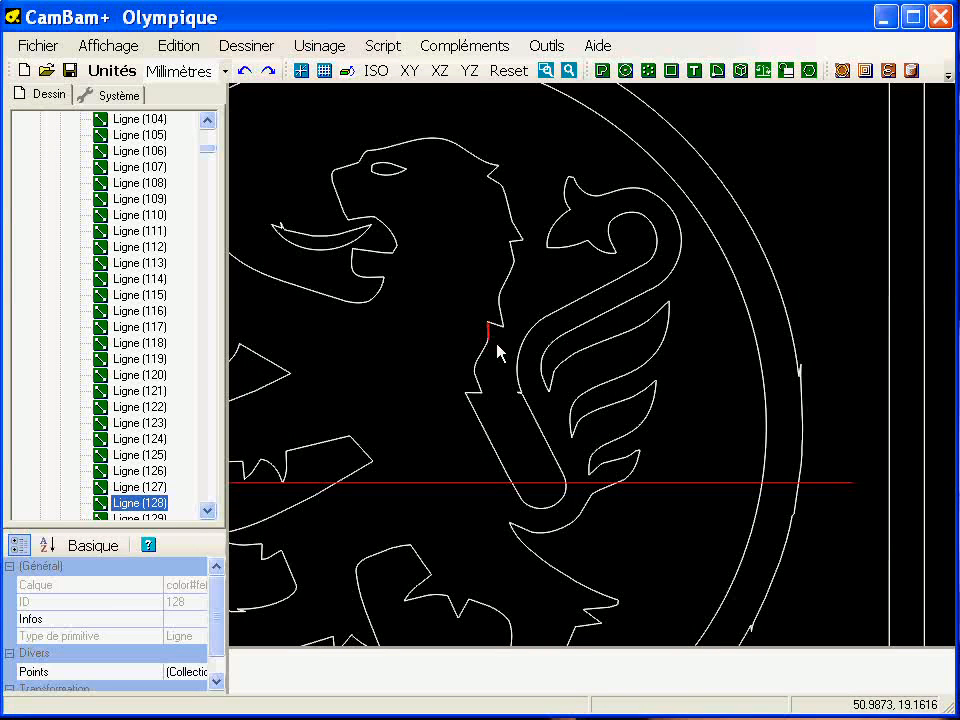
click(513, 270)
click(505, 295)
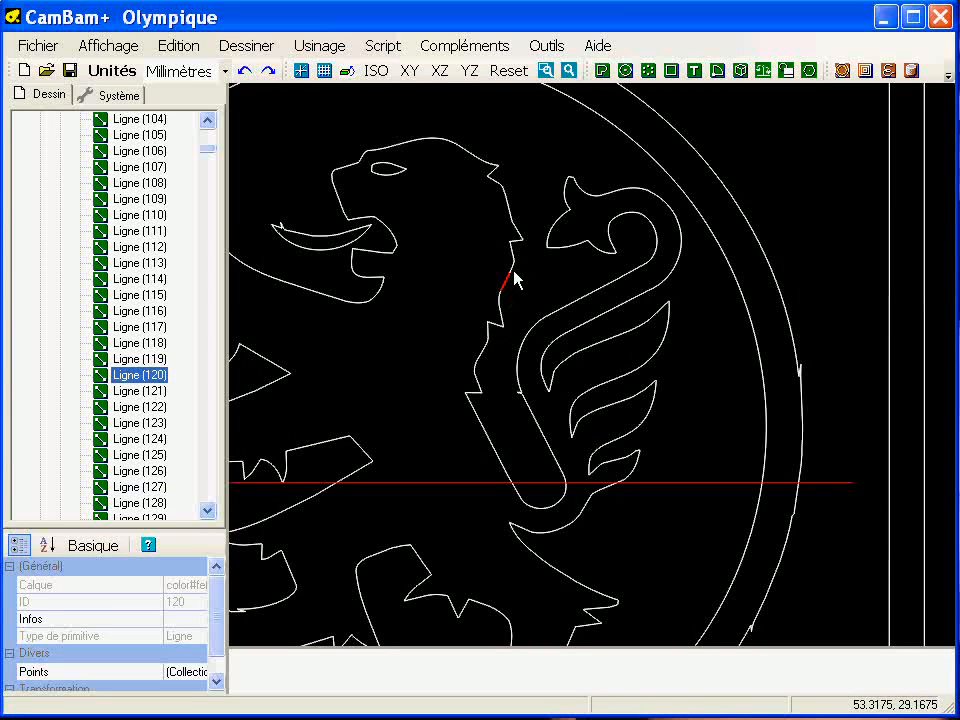
click(514, 266)
click(514, 264)
click(514, 264)
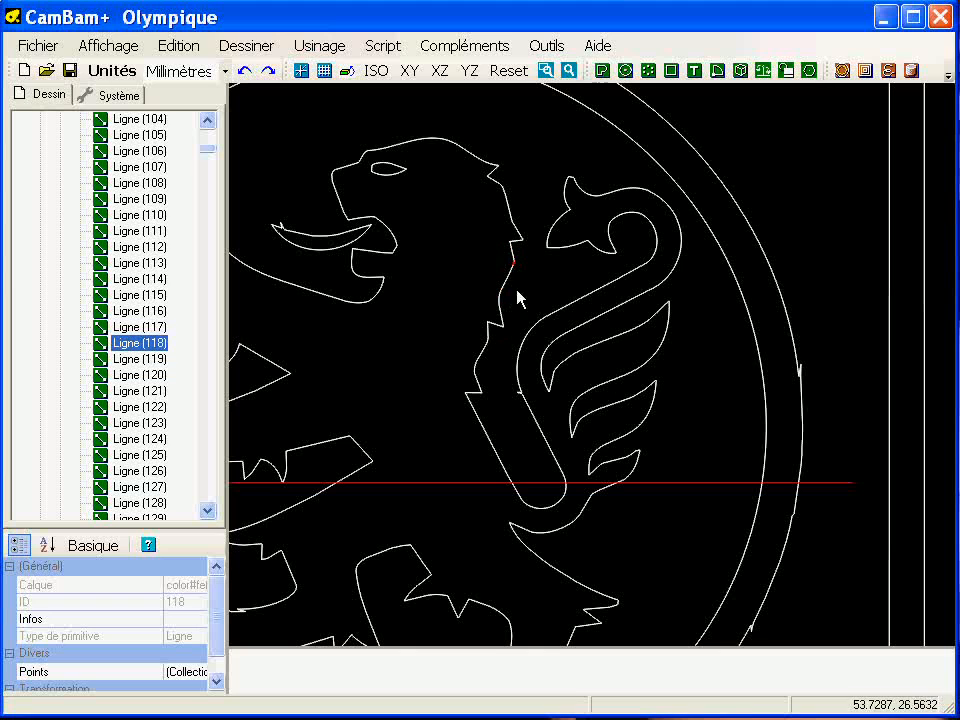
click(345, 250)
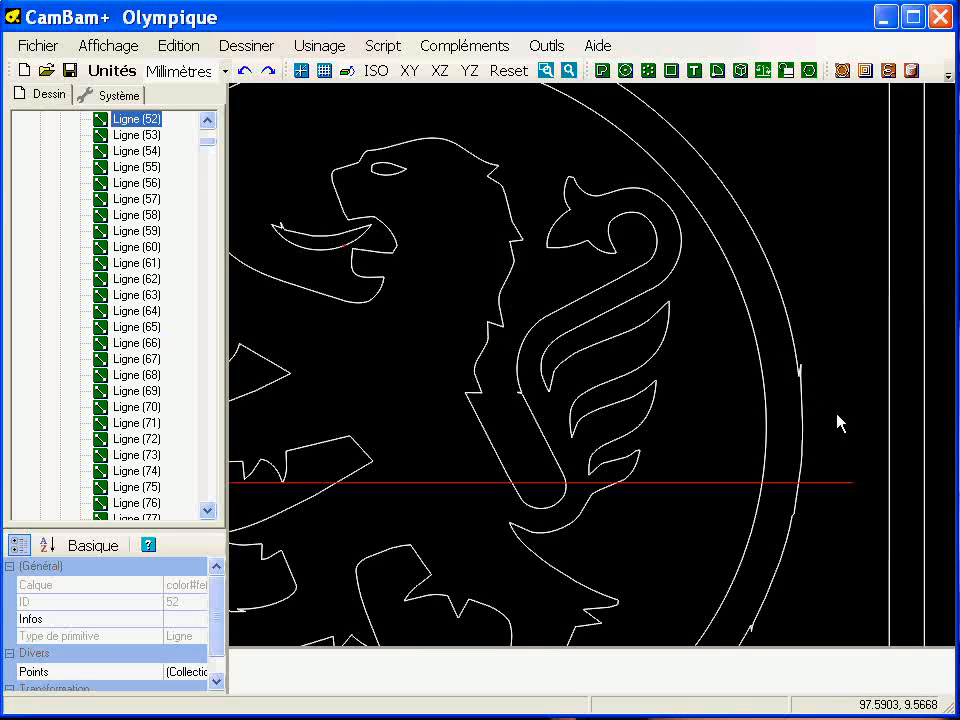
click(615, 336)
scroll(613, 328, down, 6)
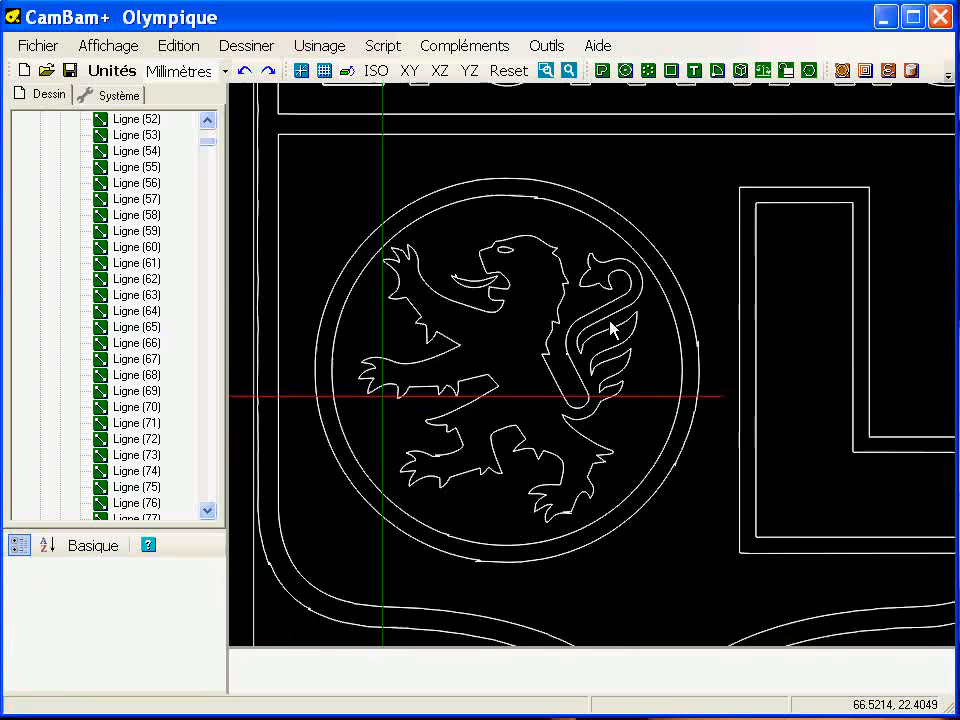
scroll(614, 325, down, 3)
scroll(392, 405, down, 1)
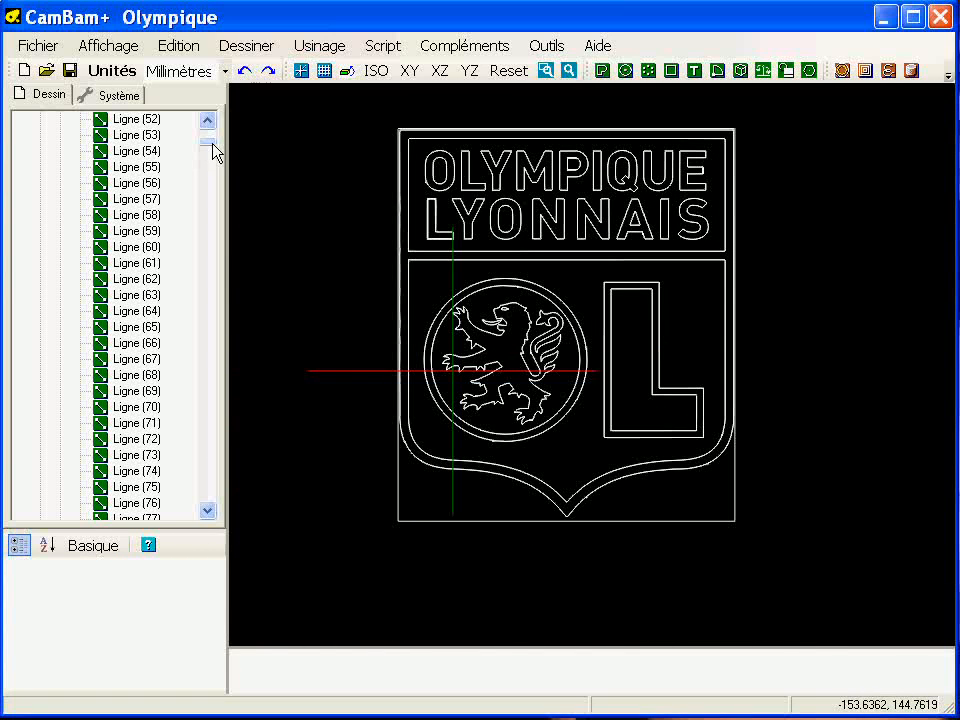
Step: Select all lines of the Olympique Lyonnais crest and convert them to polylines
drag(212, 145, 212, 125)
click(60, 183)
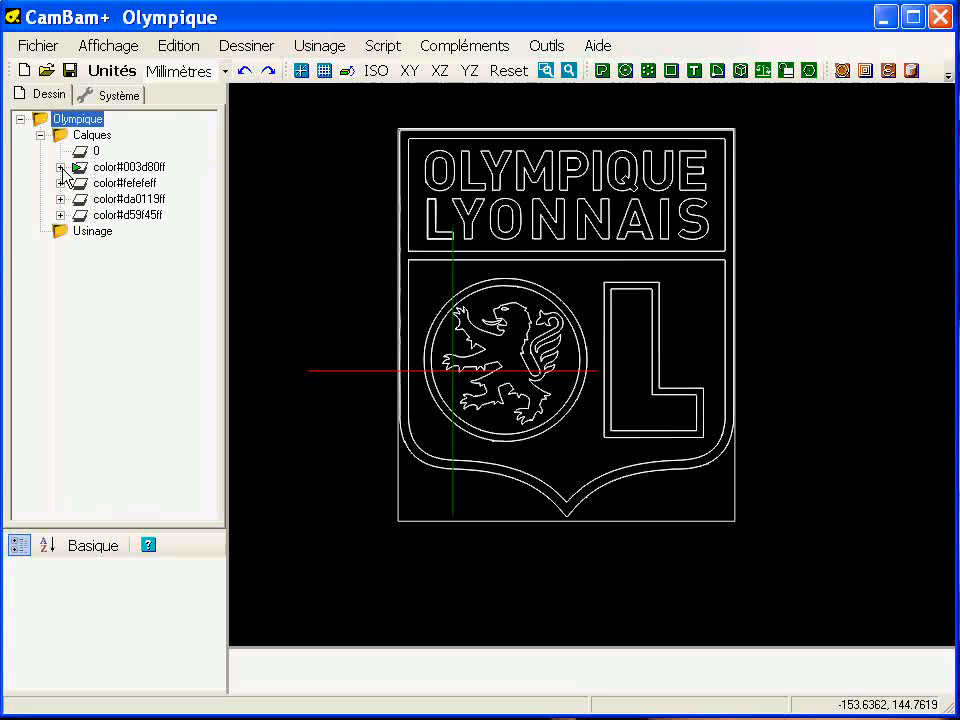
click(60, 167)
click(60, 119)
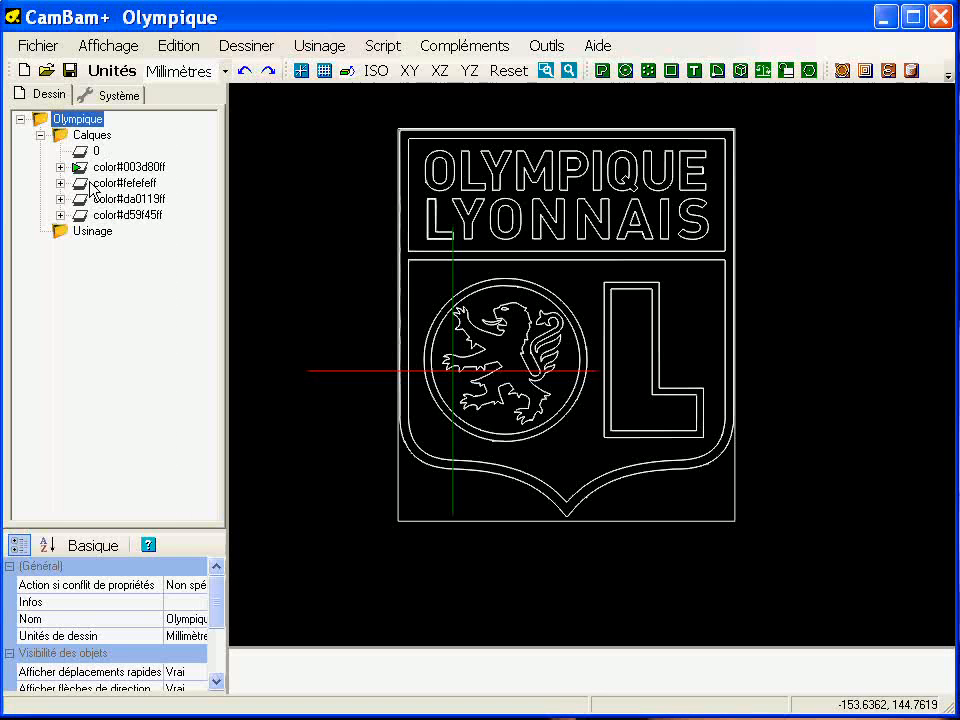
drag(350, 103, 806, 590)
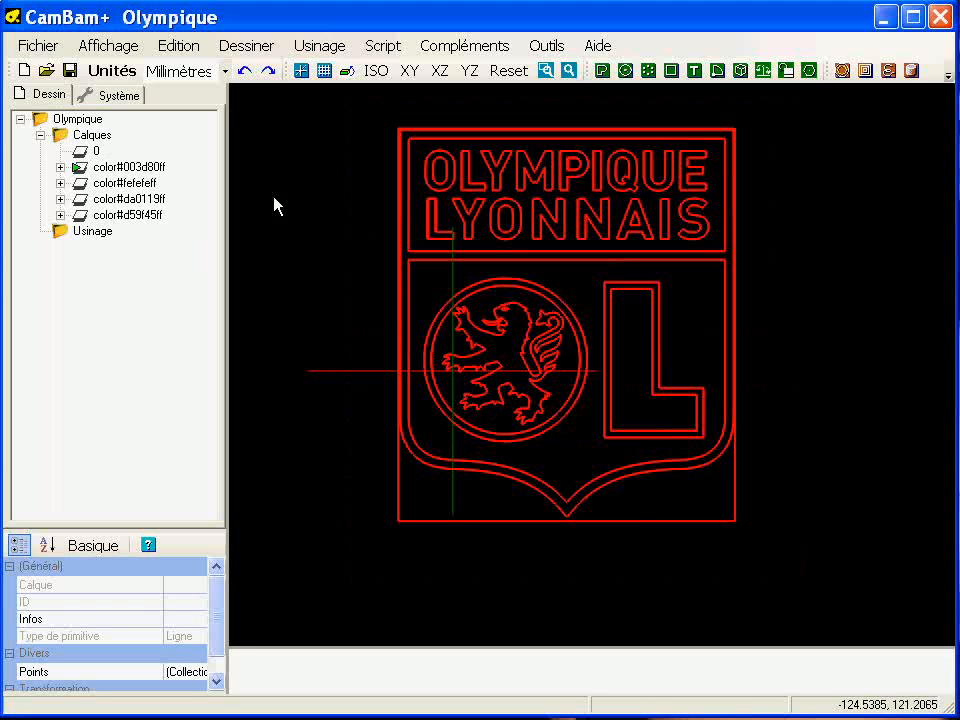
click(167, 47)
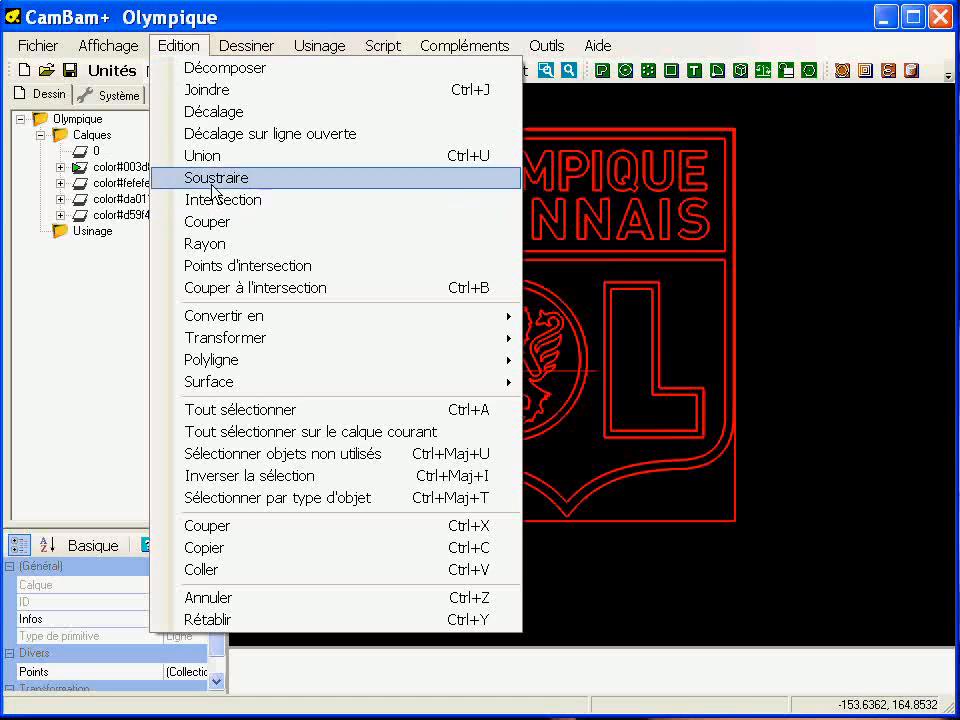
mouse_move(343, 321)
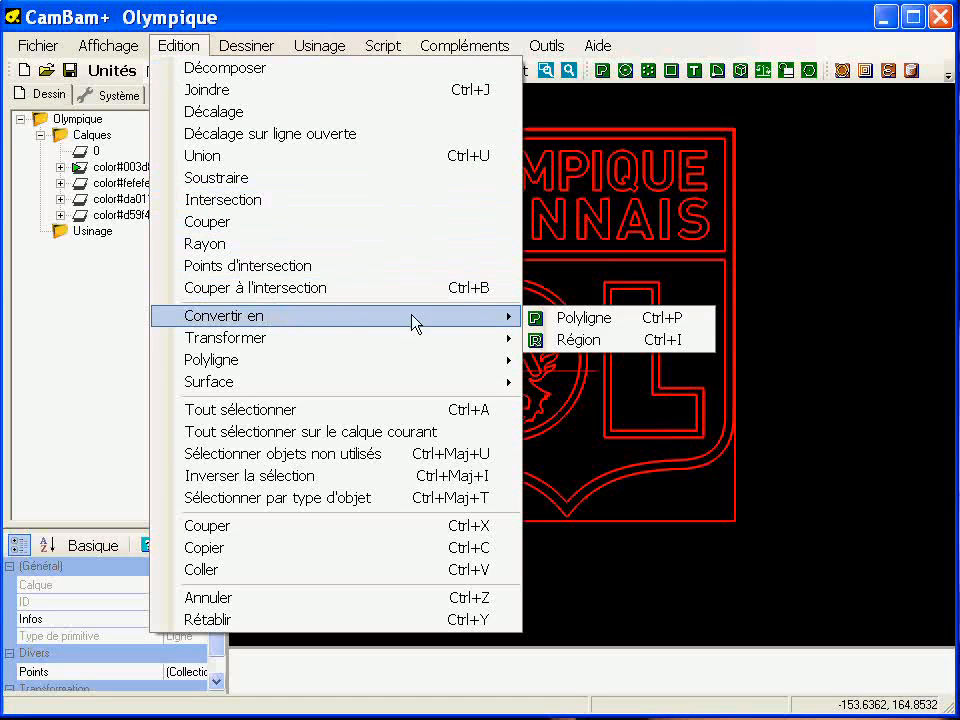
click(683, 325)
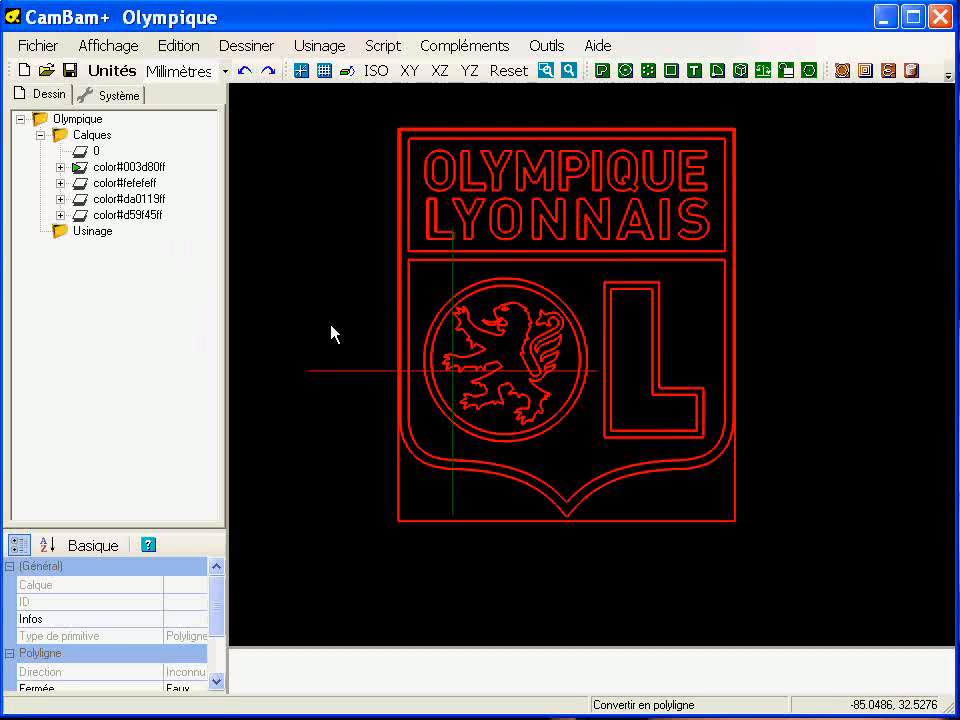
Step: Create a new layer with the default name Calque1 and set its colour to cyan
right_click(88, 134)
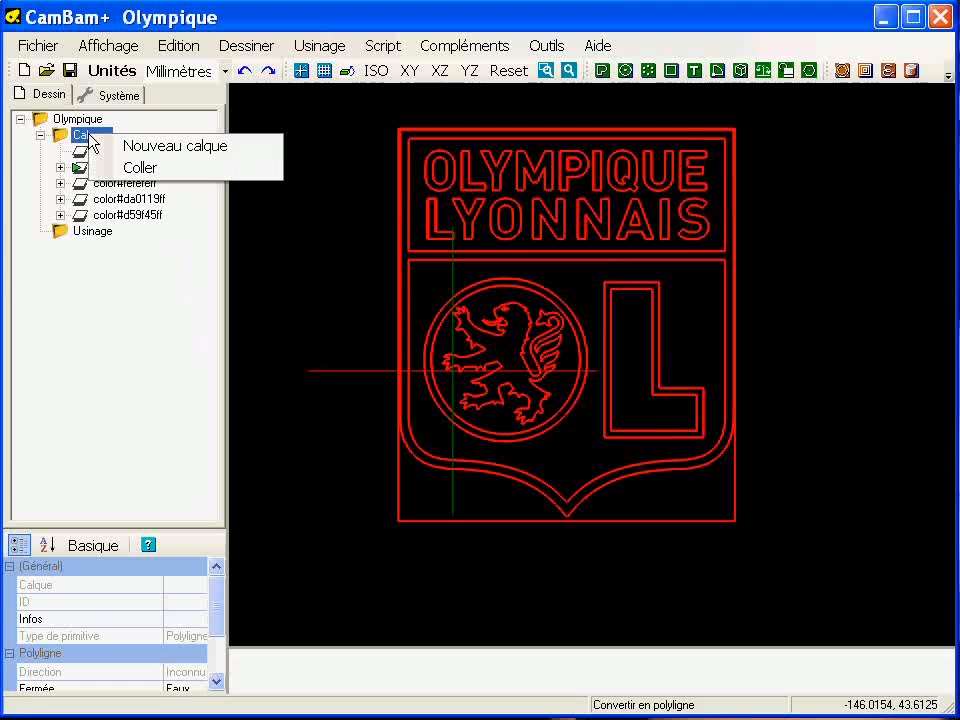
click(150, 146)
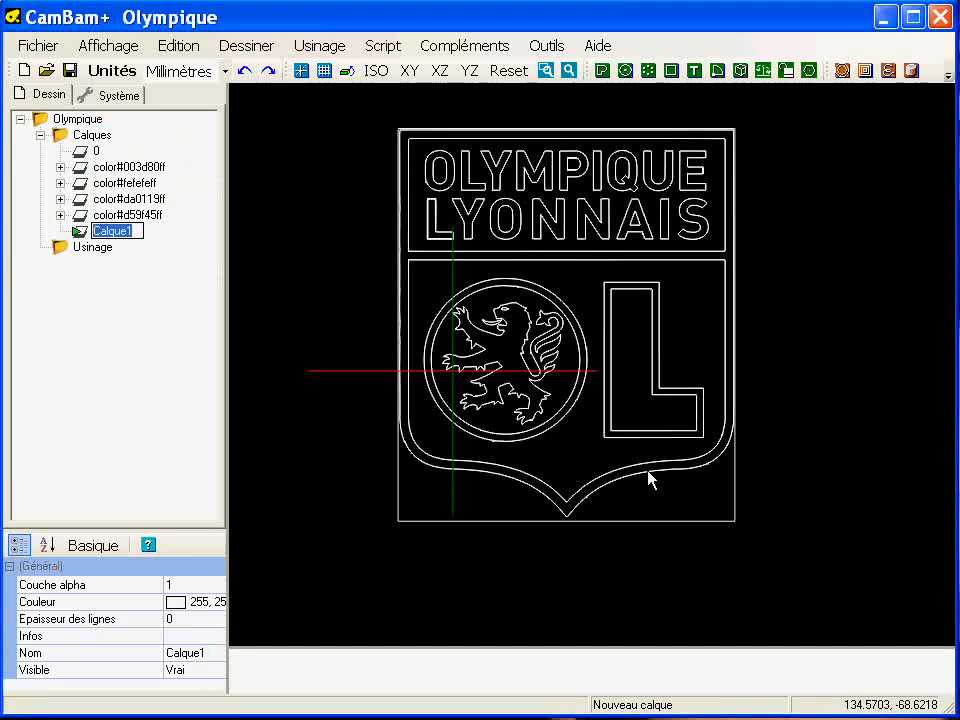
click(169, 313)
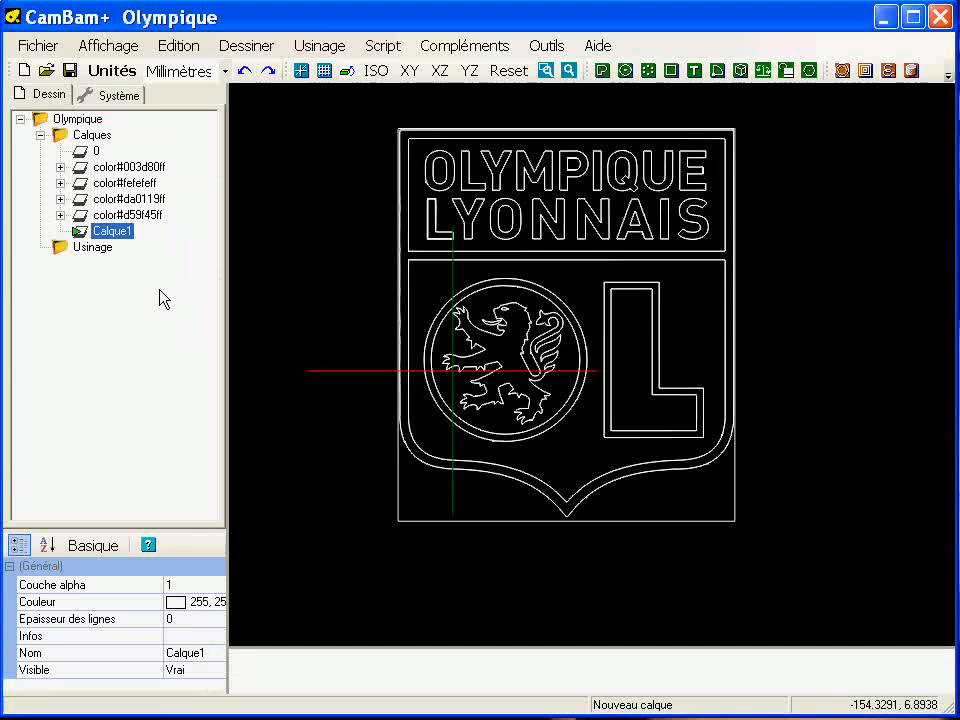
click(215, 603)
click(213, 602)
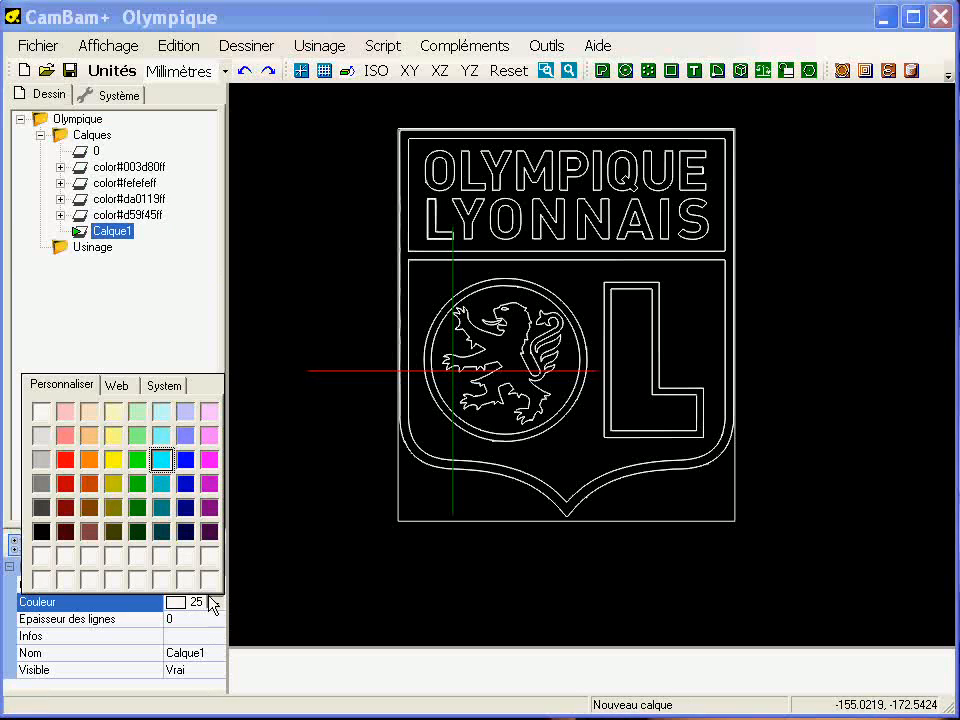
click(161, 460)
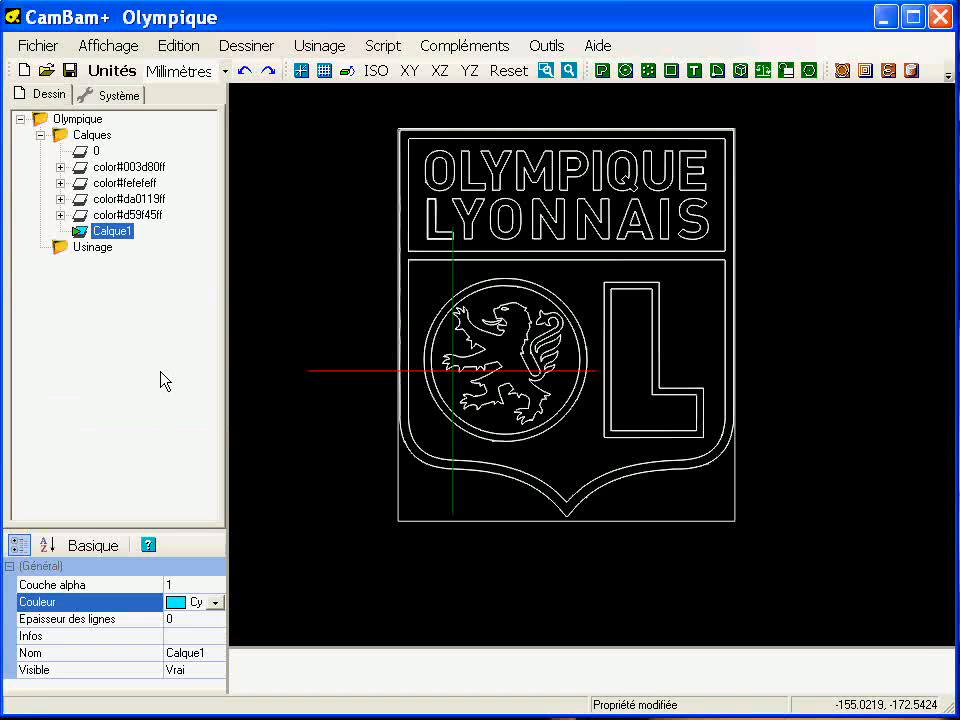
Step: Select the whole crest and remove the polylines' overlaps with a tolerance of .05
drag(357, 101, 786, 579)
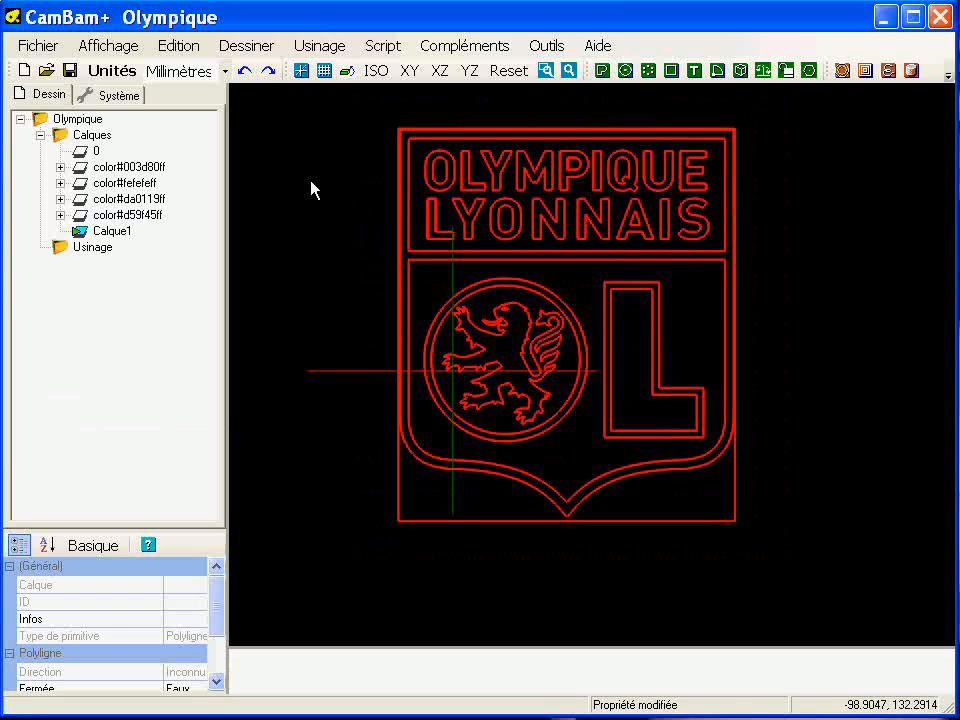
right_click(242, 104)
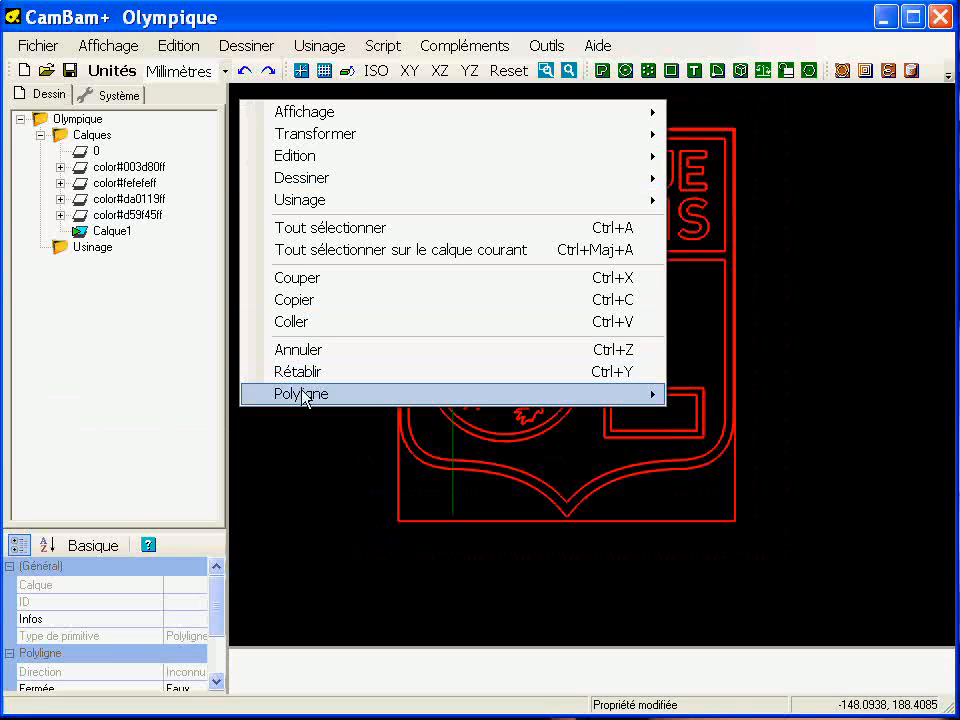
mouse_move(419, 397)
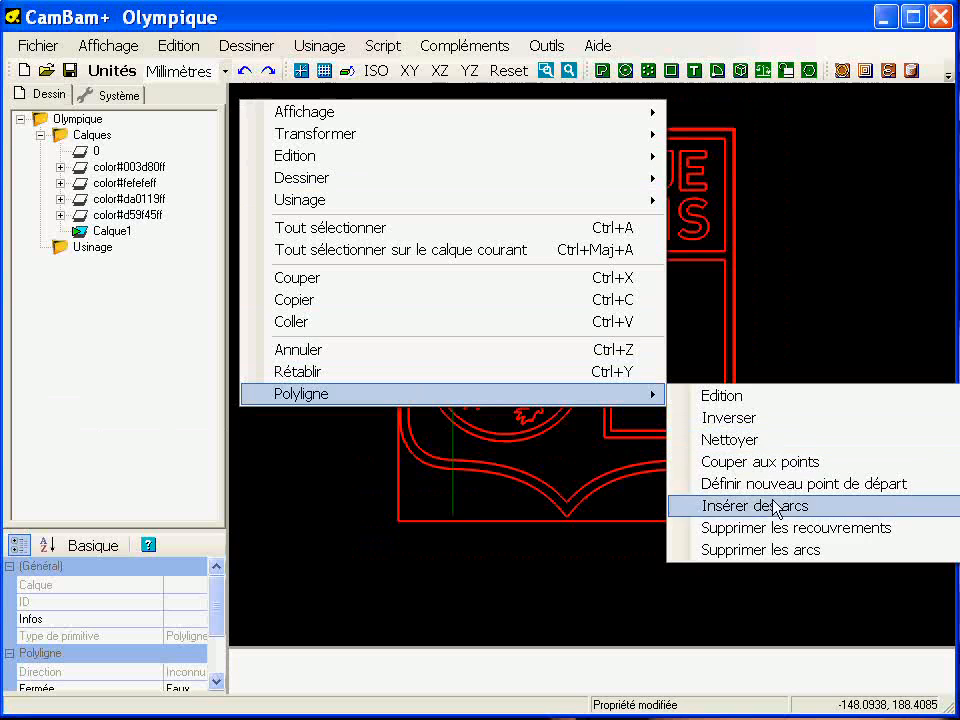
click(828, 528)
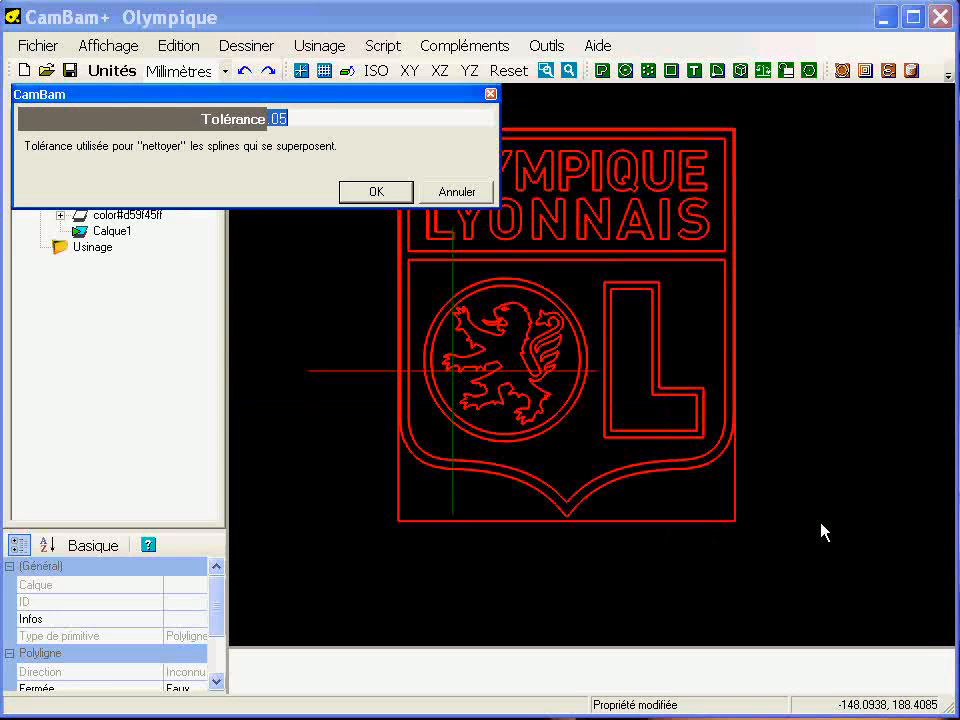
drag(312, 97, 436, 240)
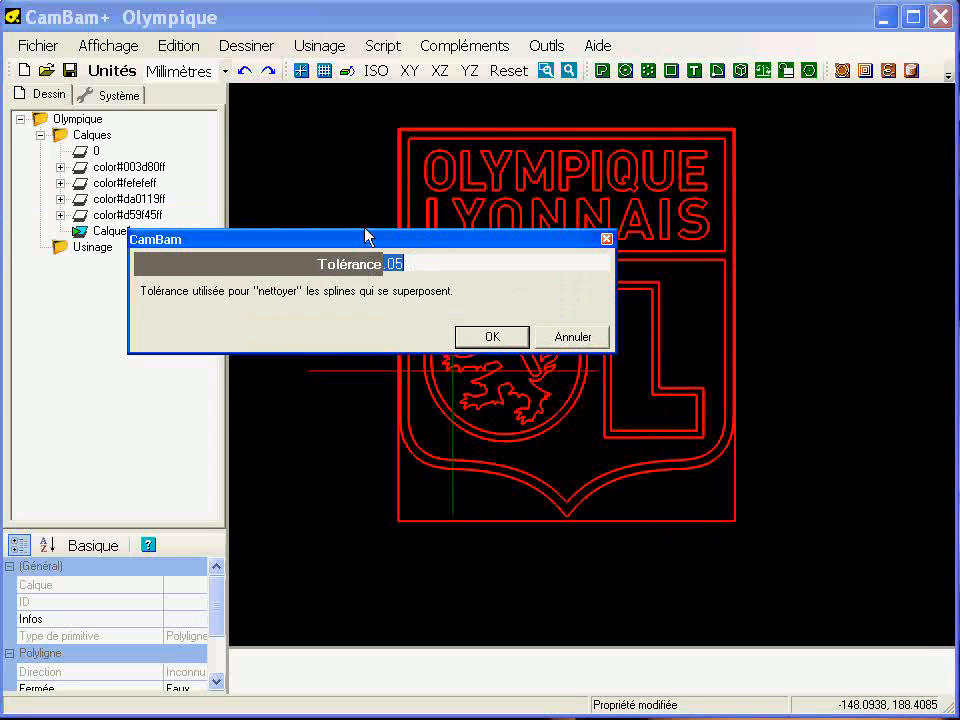
click(491, 336)
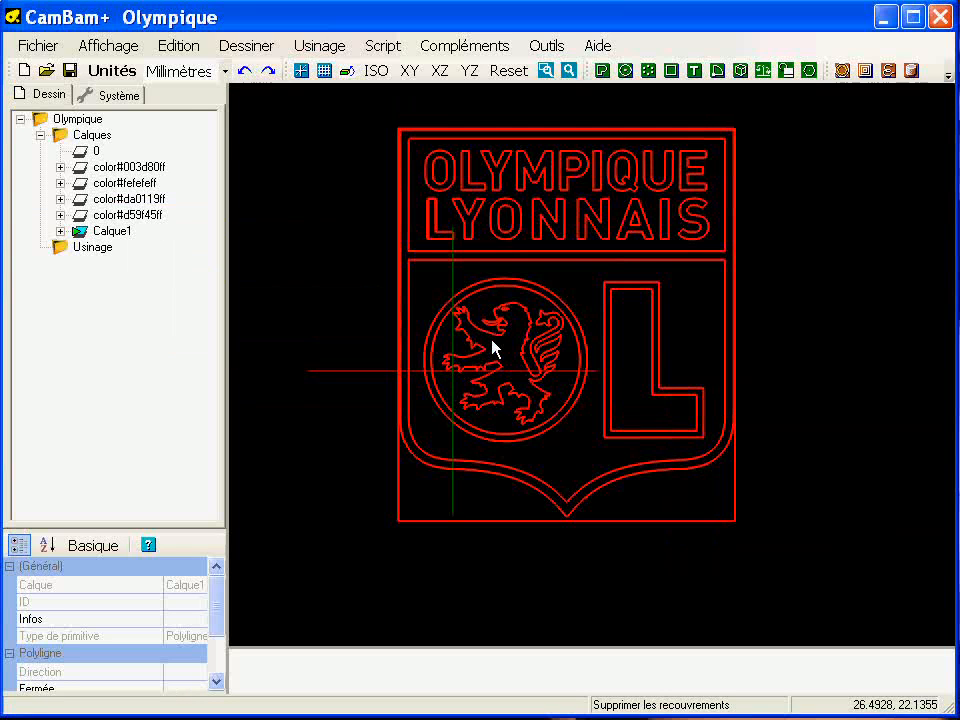
Step: Hide layer 0 and the four imported color# layers, leaving only Calque1 displayed
click(60, 231)
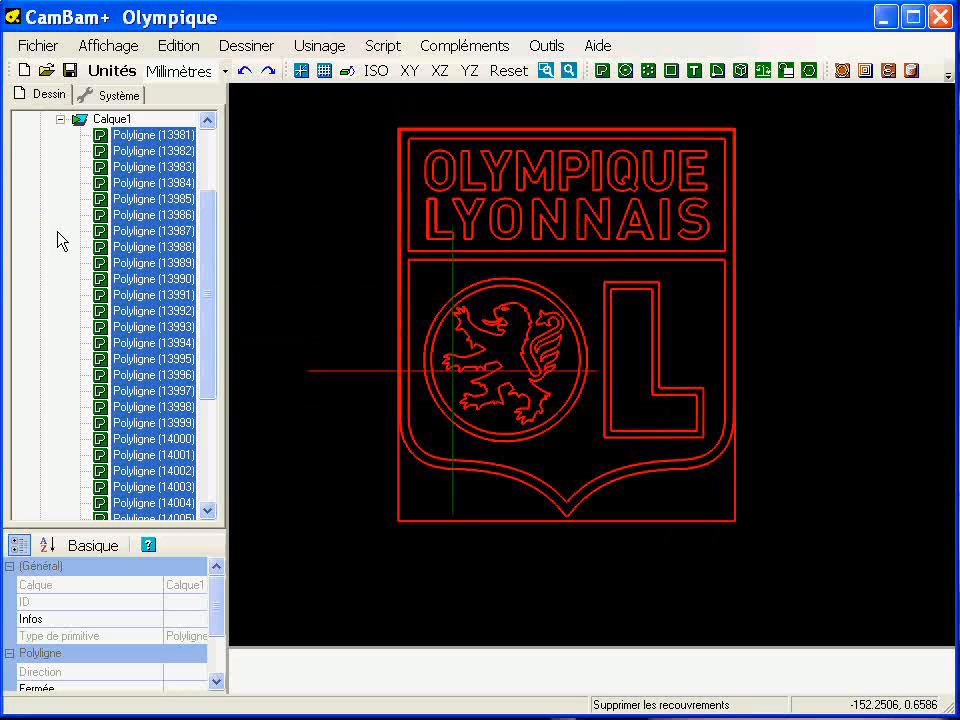
click(60, 120)
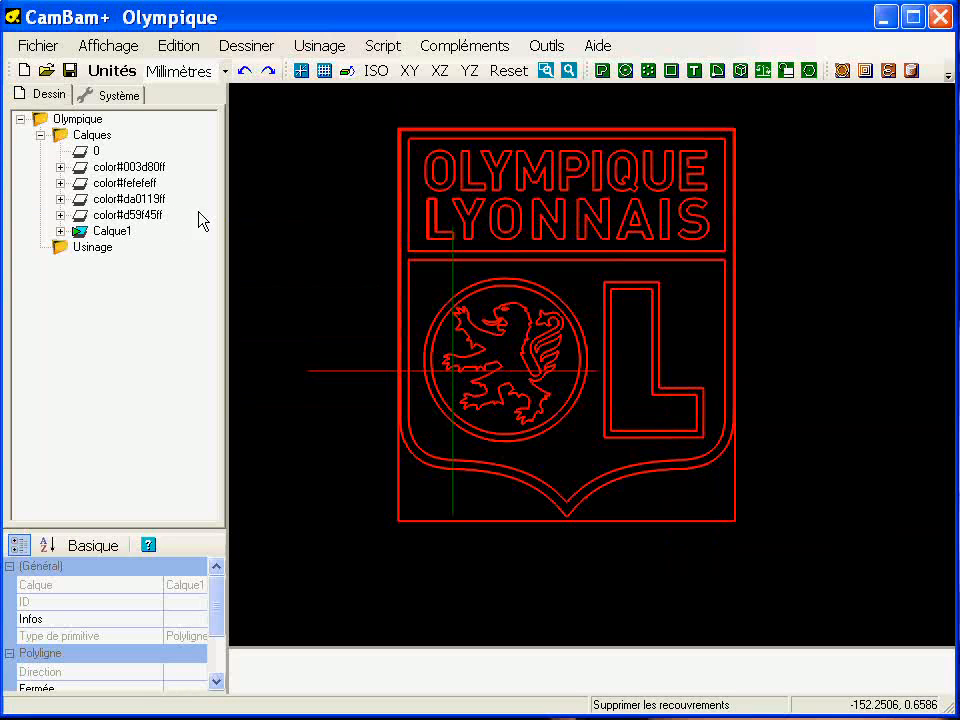
click(96, 151)
shift+click(112, 215)
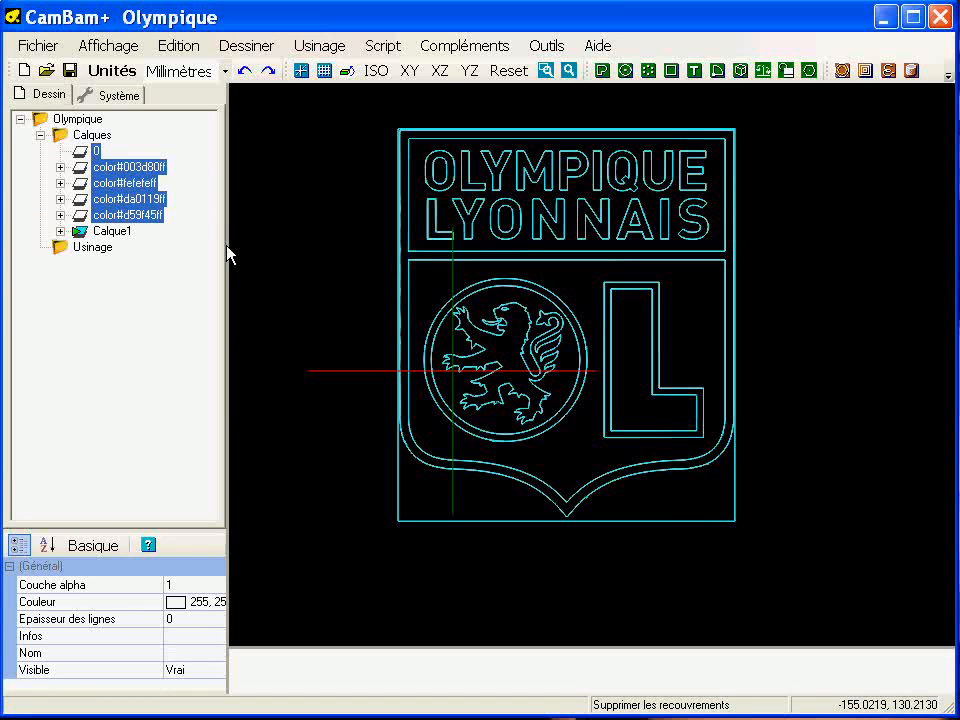
key(space)
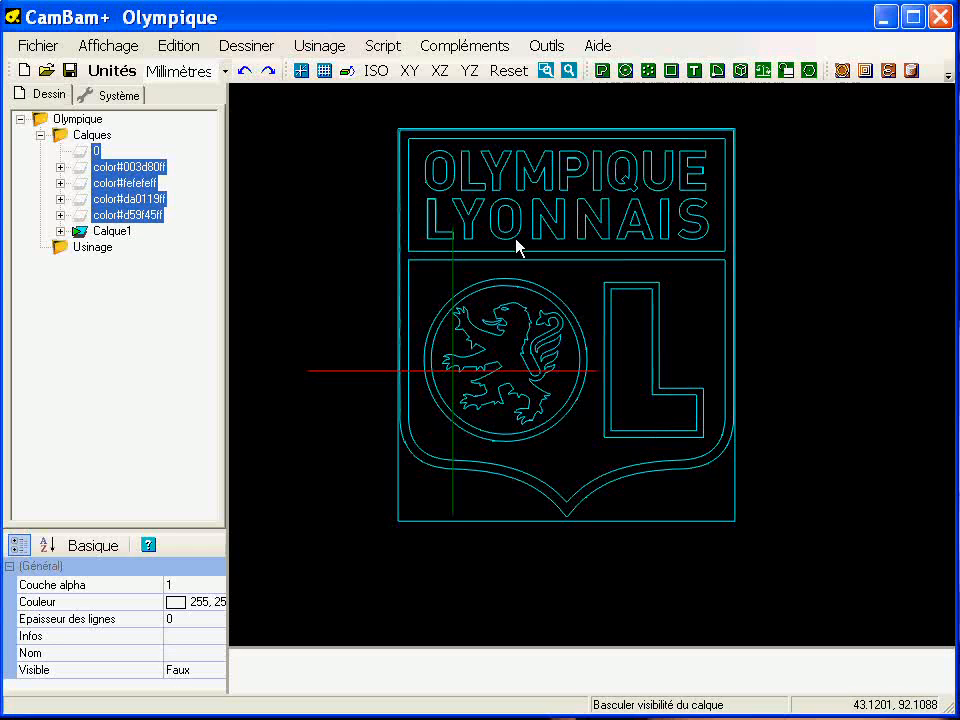
Step: Select the circles, the lion, its tongue and the large L contours one by one to examine their continuity
scroll(482, 323, up, 5)
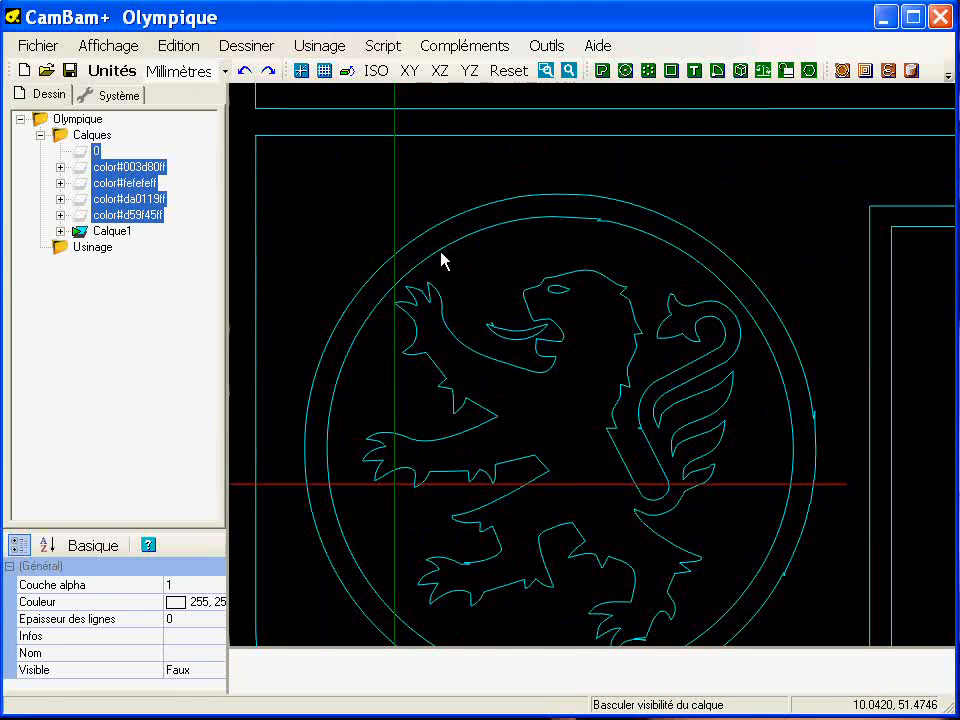
click(537, 253)
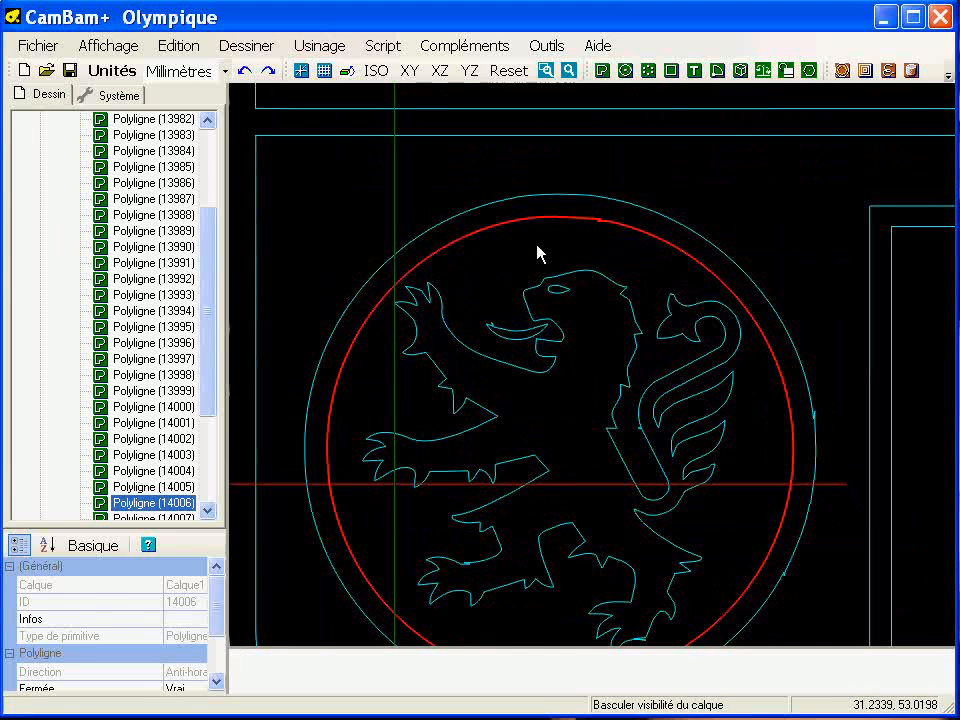
click(555, 330)
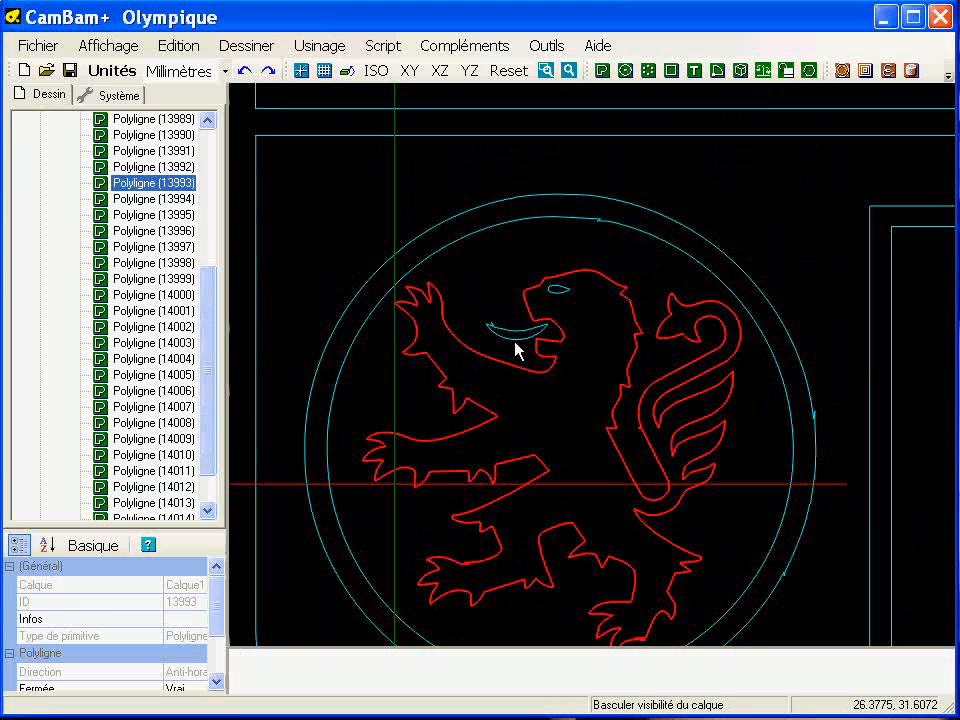
click(514, 342)
click(815, 428)
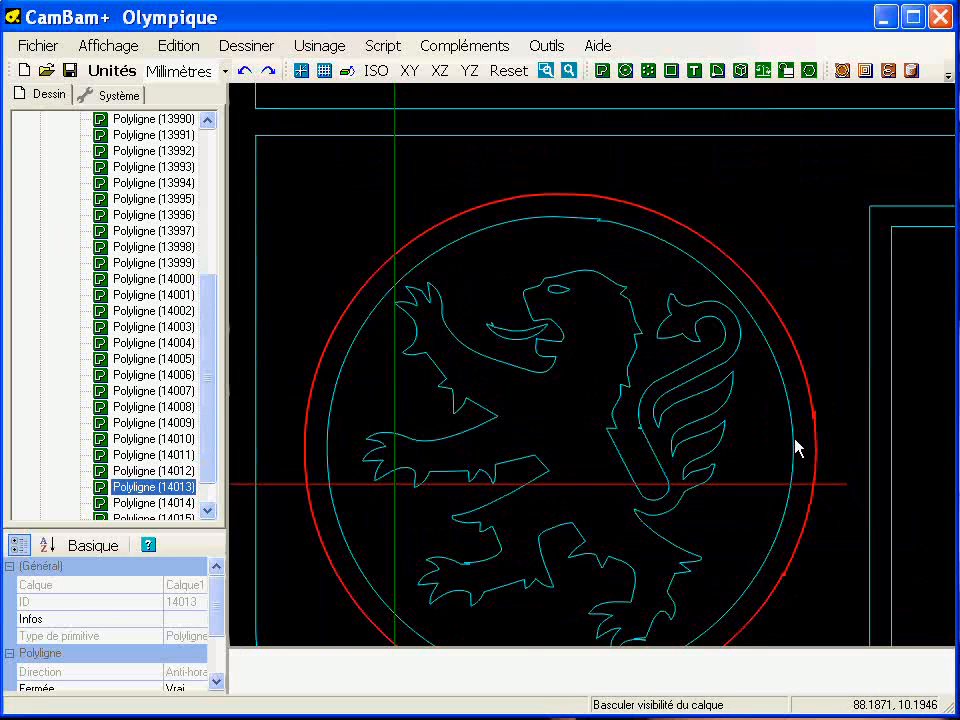
scroll(793, 439, down, 3)
click(838, 444)
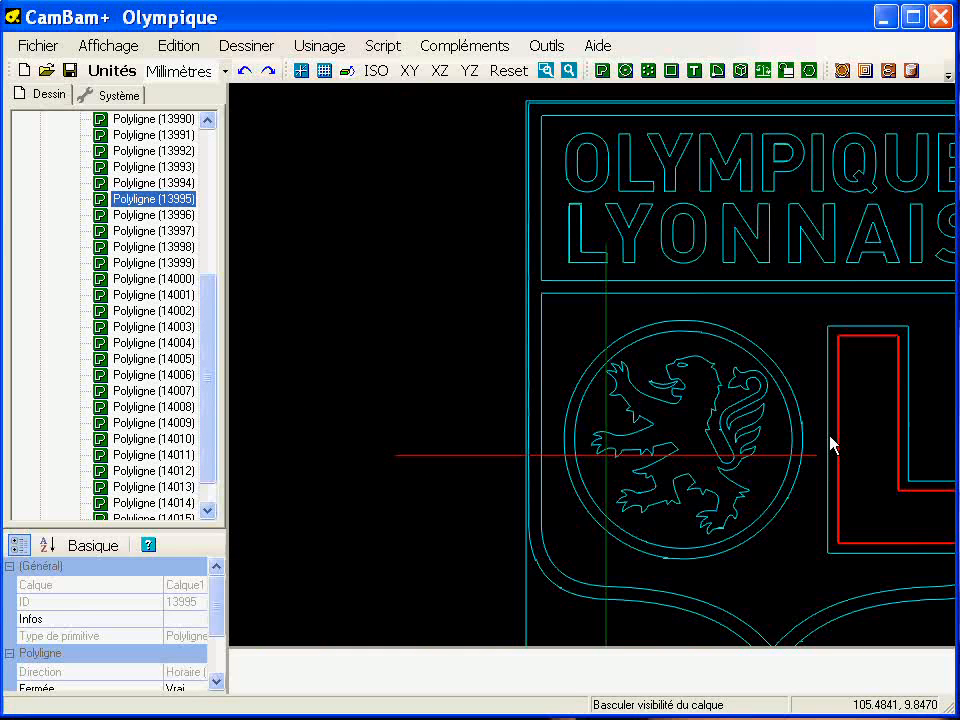
click(830, 445)
Step: Open the lion outline in point-edit mode and examine the spacing of its vertices
scroll(748, 435, up, 5)
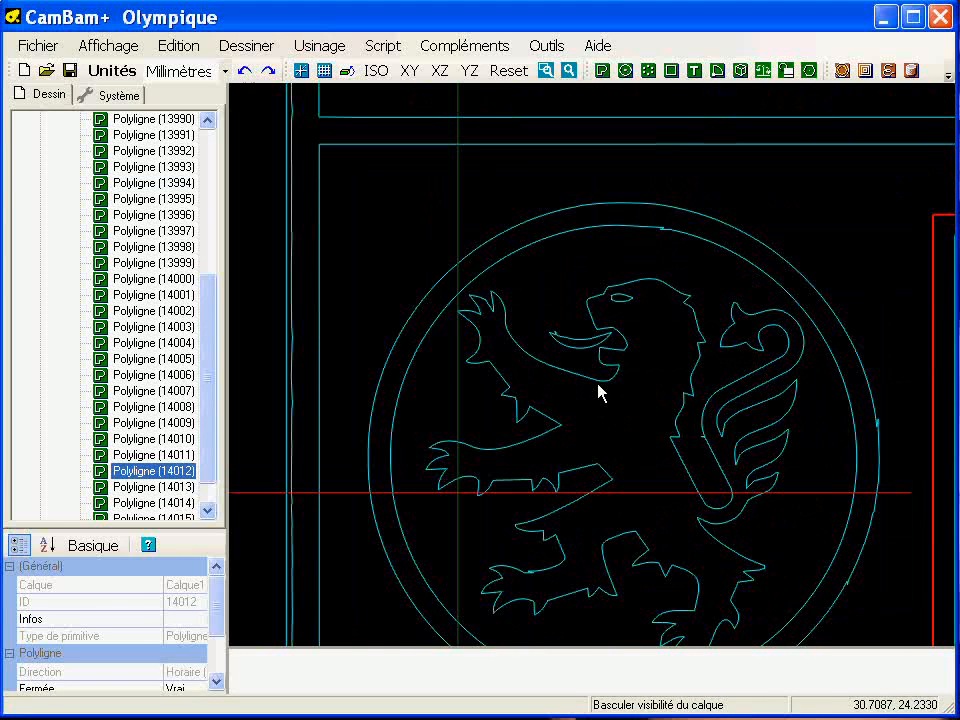
double_click(585, 380)
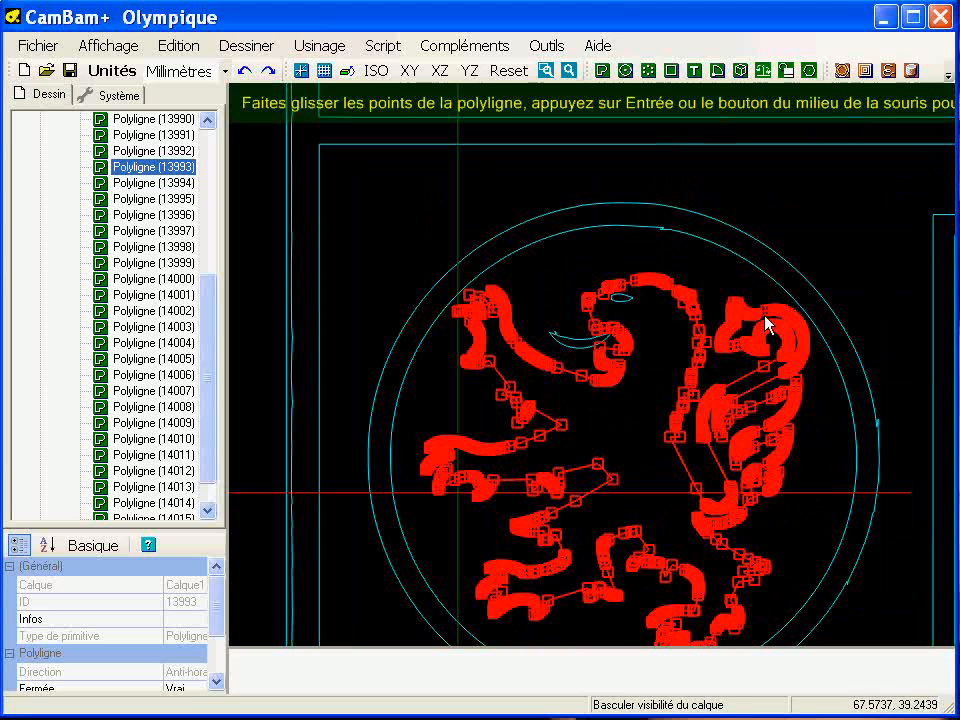
scroll(566, 395, up, 2)
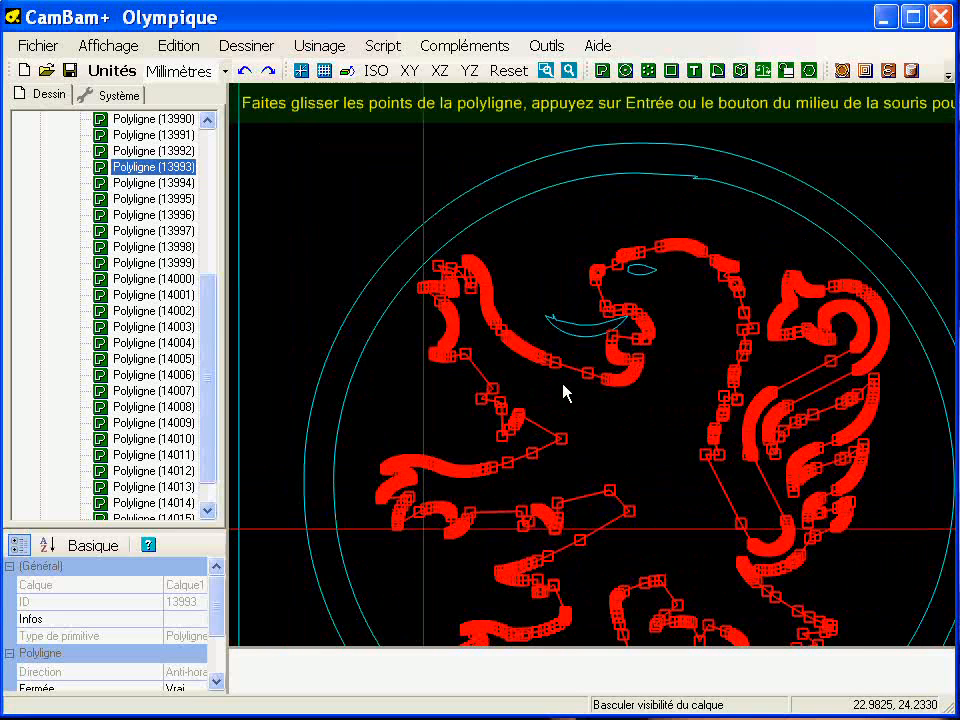
scroll(559, 377, up, 4)
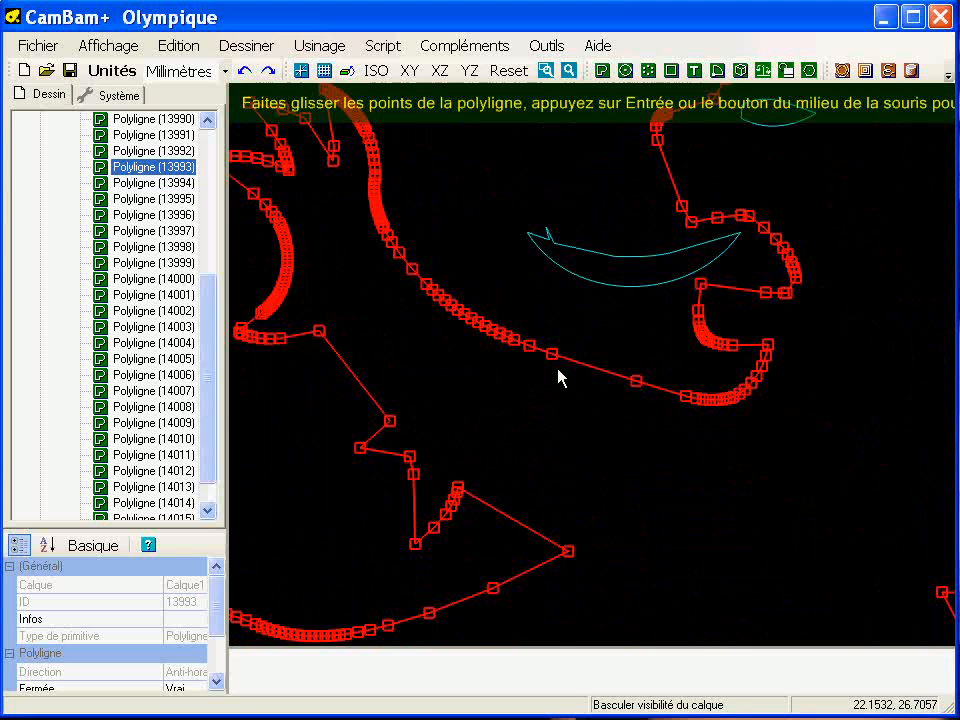
scroll(558, 377, down, 5)
middle_click(608, 414)
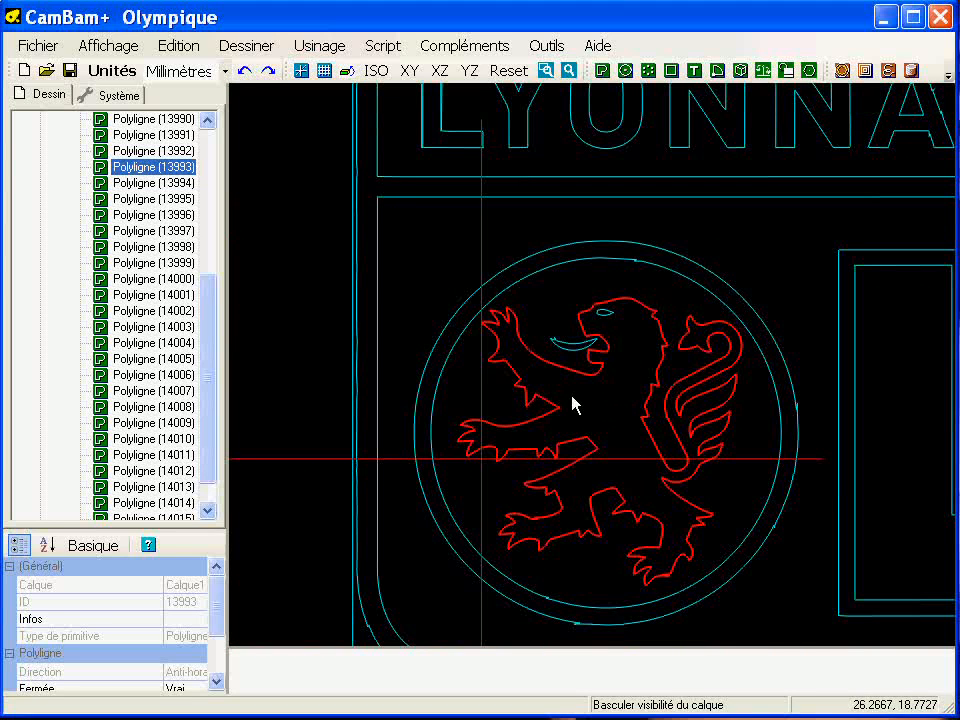
click(585, 412)
scroll(589, 407, down, 4)
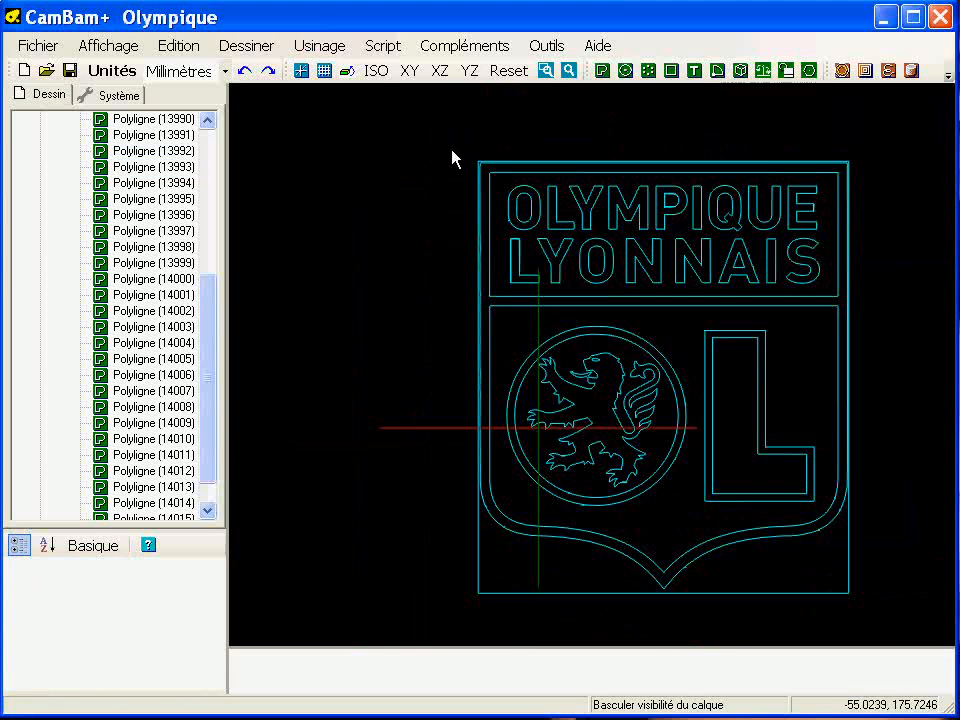
Step: Insert arcs into the lion outline polyline with an arc-insertion tolerance of .1
click(589, 423)
double_click(589, 428)
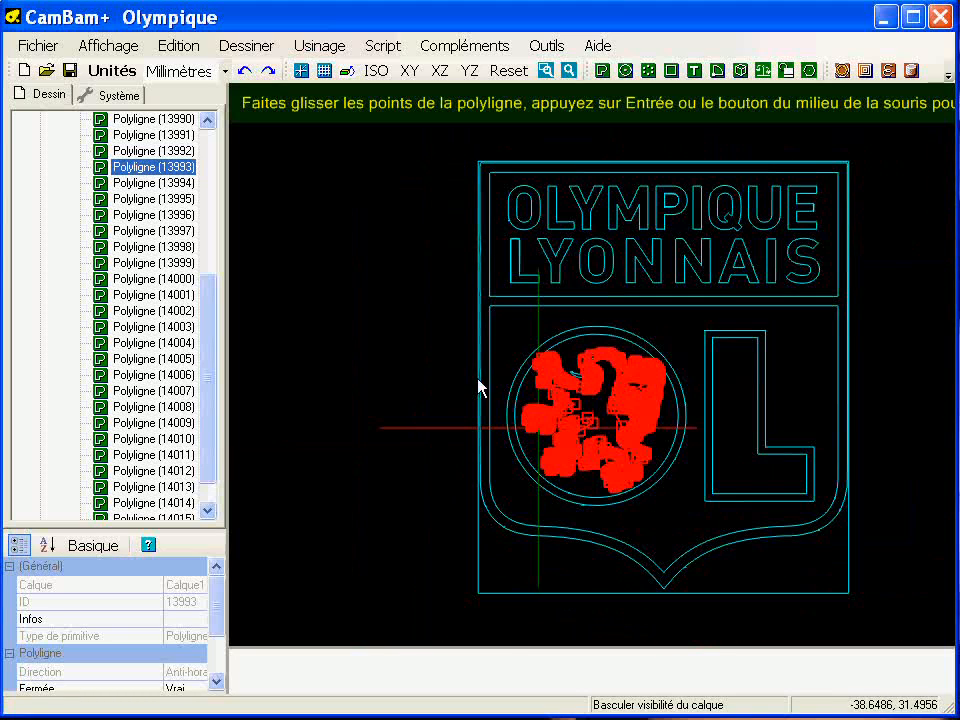
scroll(600, 430, up, 5)
right_click(277, 205)
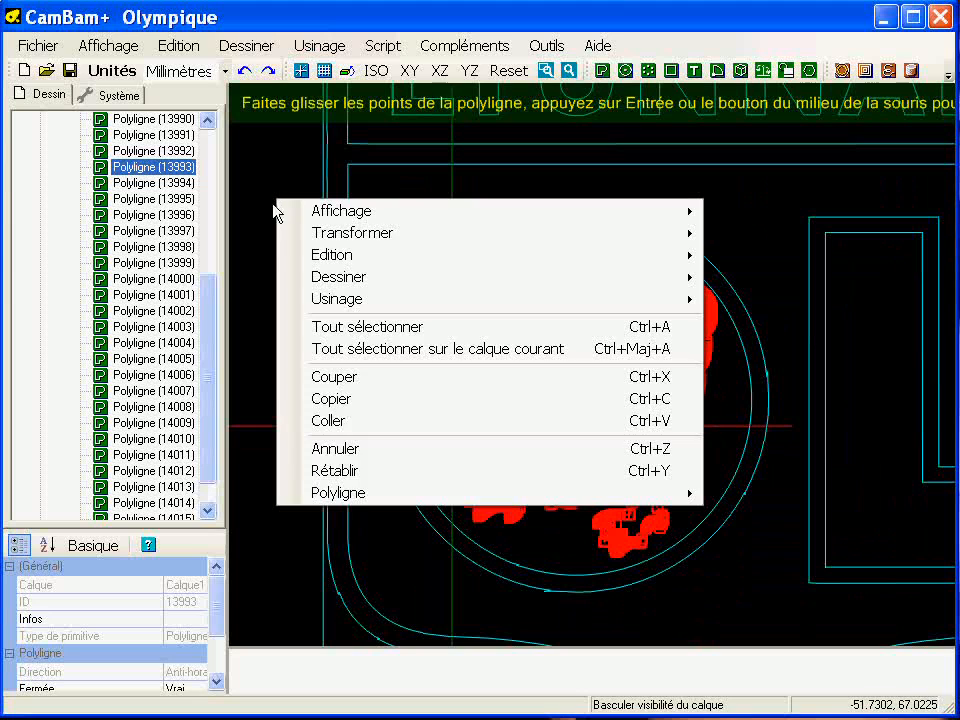
mouse_move(338, 496)
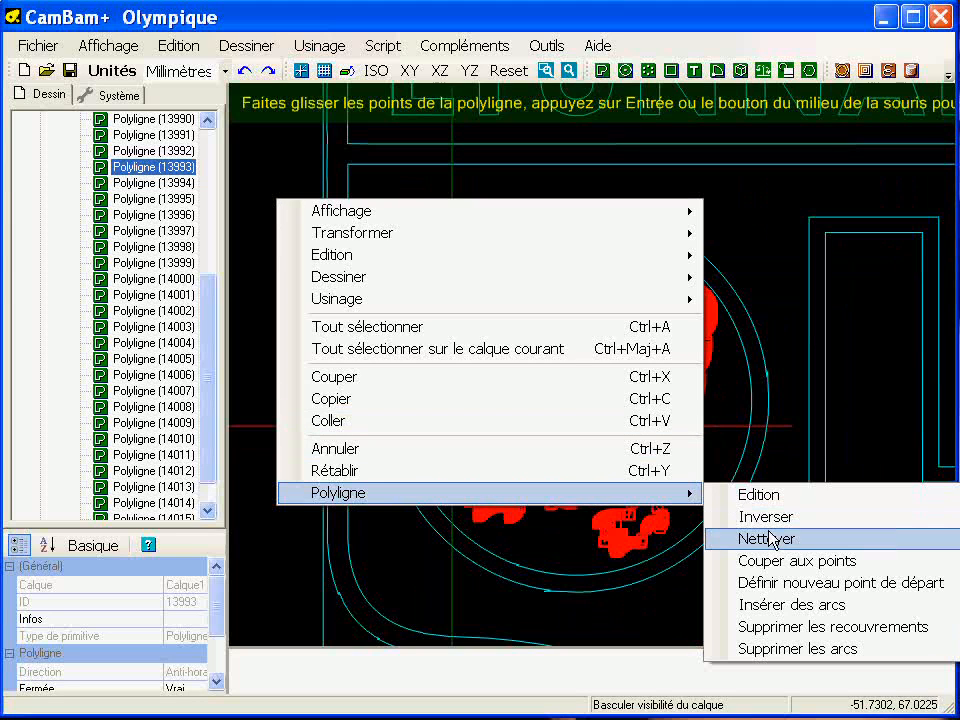
click(868, 605)
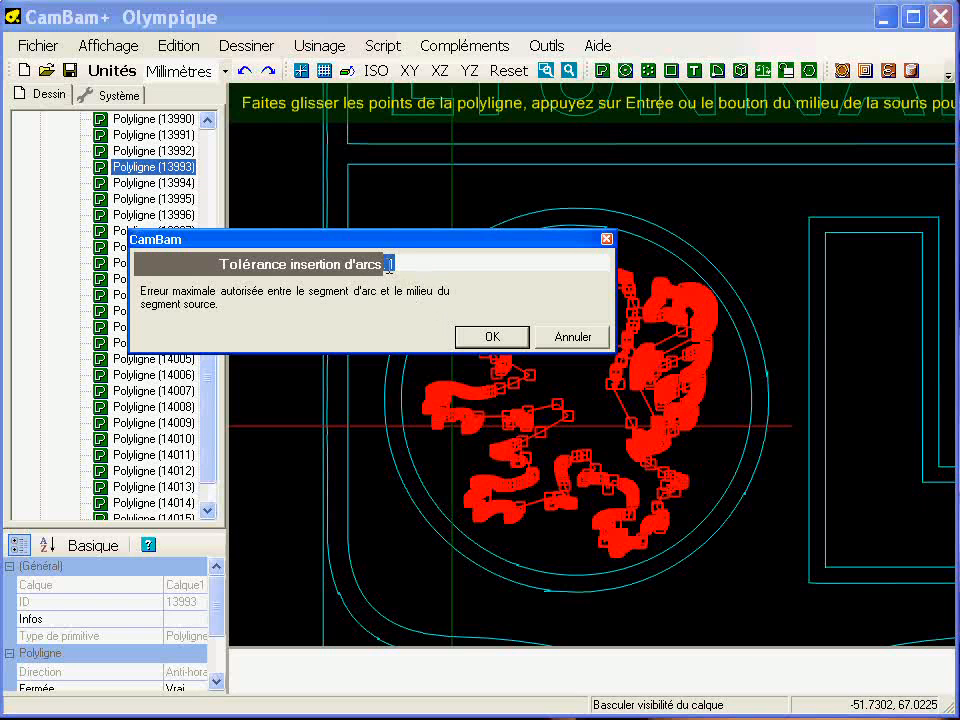
click(501, 339)
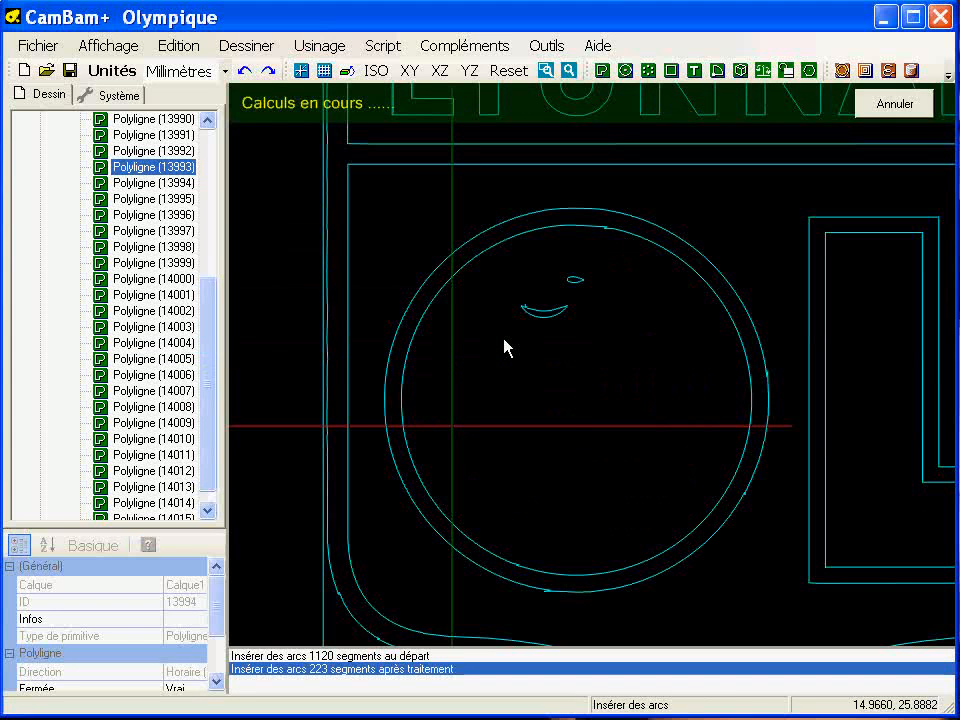
scroll(560, 390, up, 3)
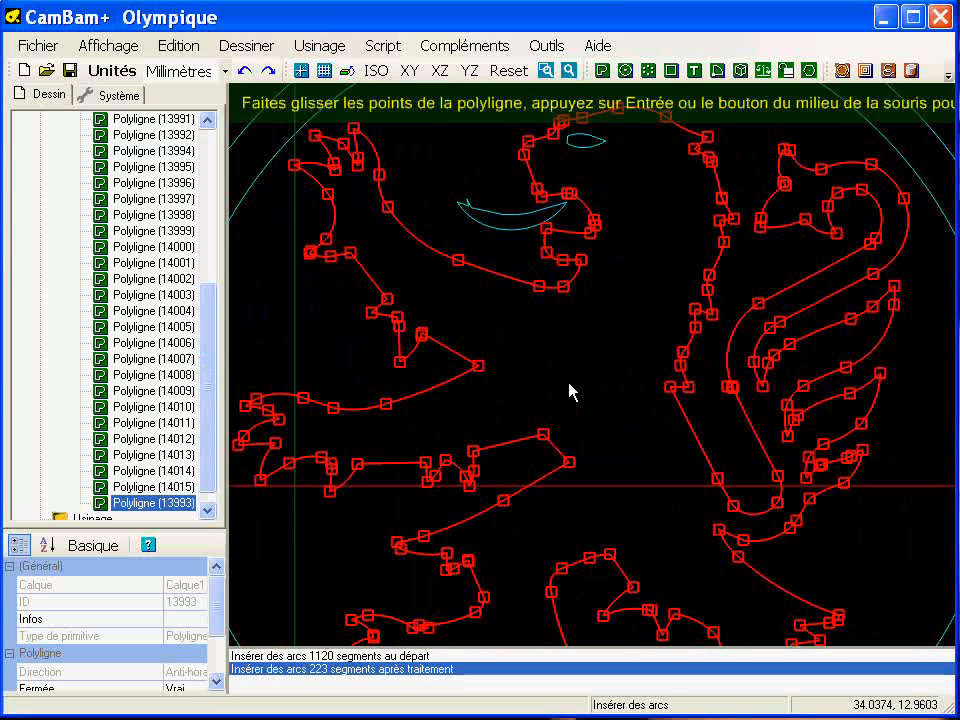
Step: Insert arcs into the lion outline again with a tolerance of .2 and check the contour near the tail
scroll(529, 360, down, 4)
right_click(341, 203)
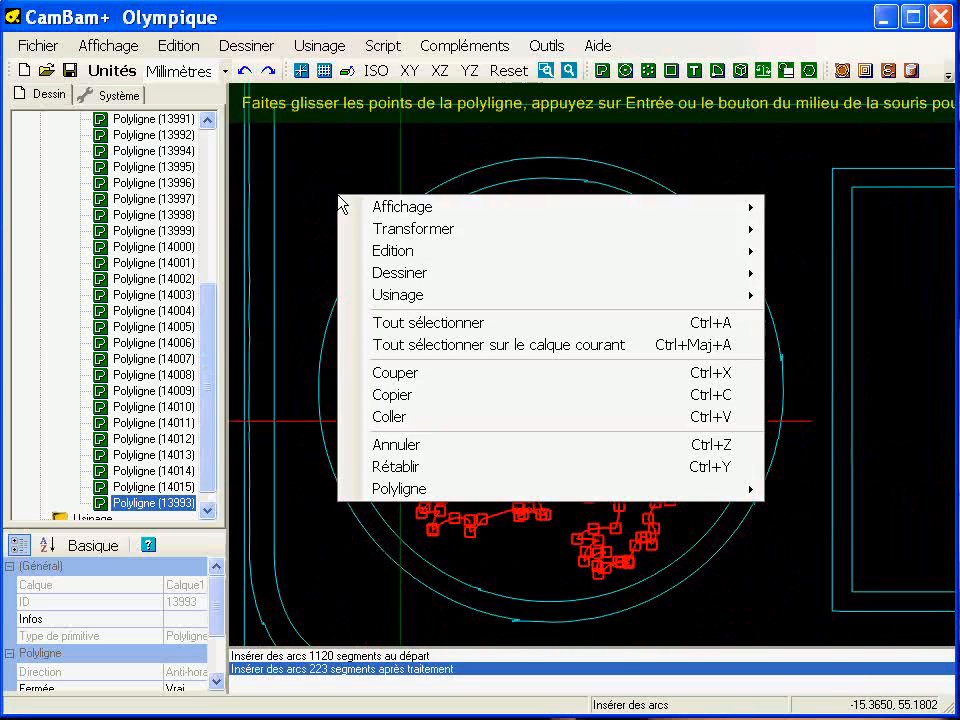
mouse_move(529, 489)
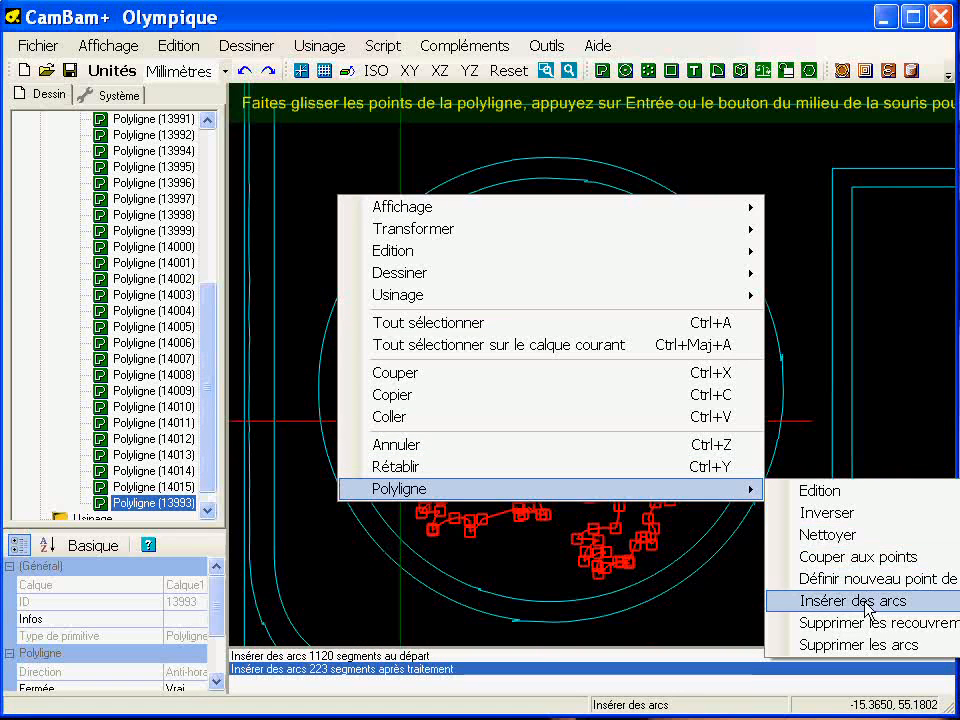
click(808, 600)
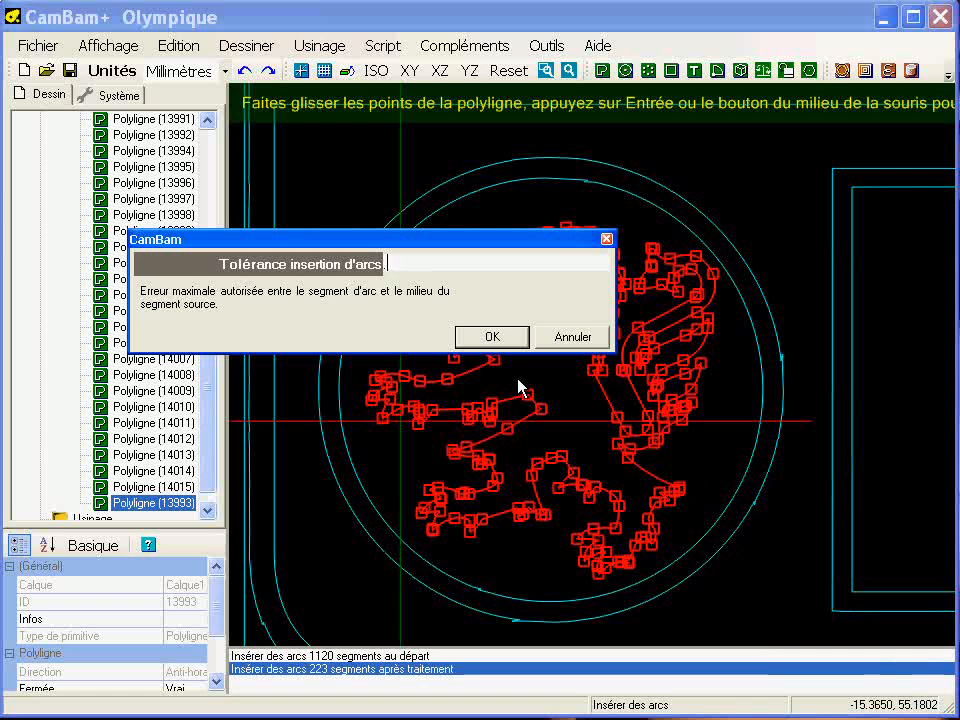
key(Return)
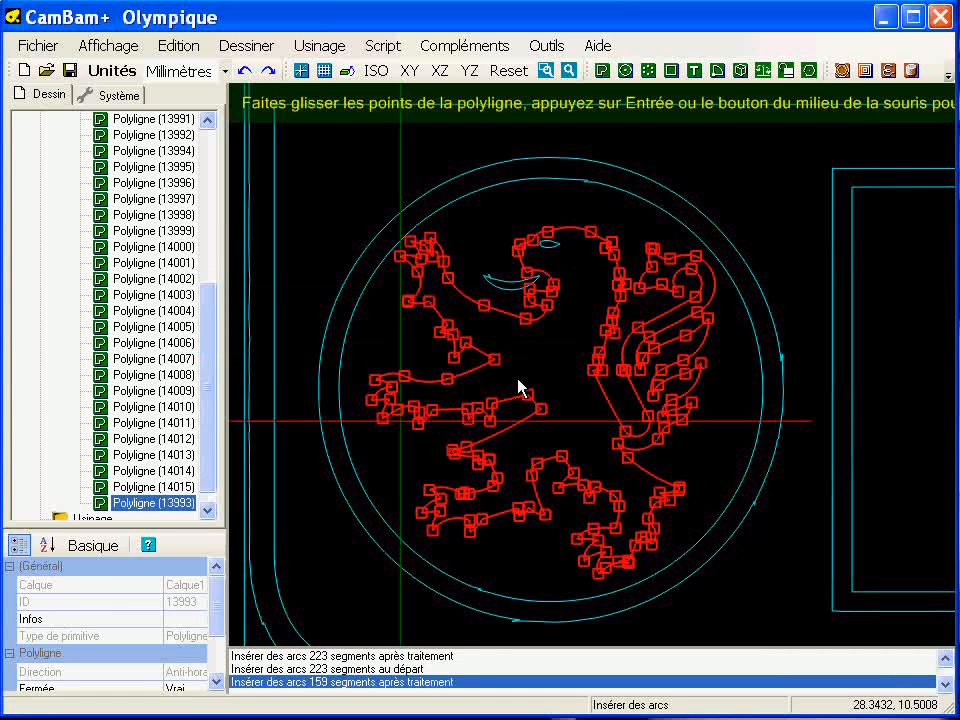
key(Return)
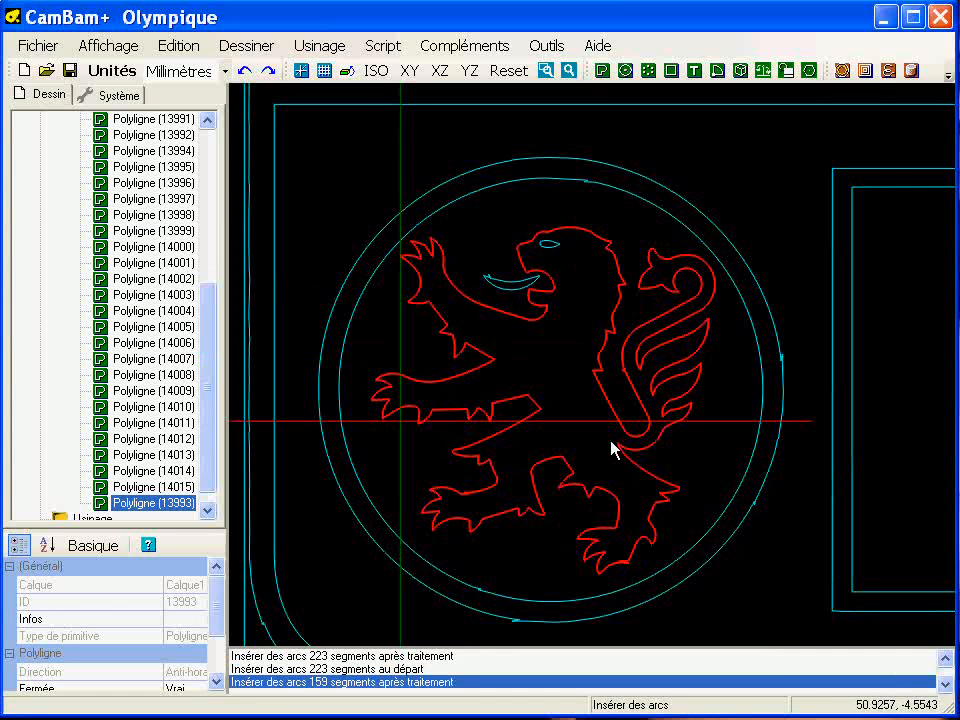
scroll(611, 339, up, 4)
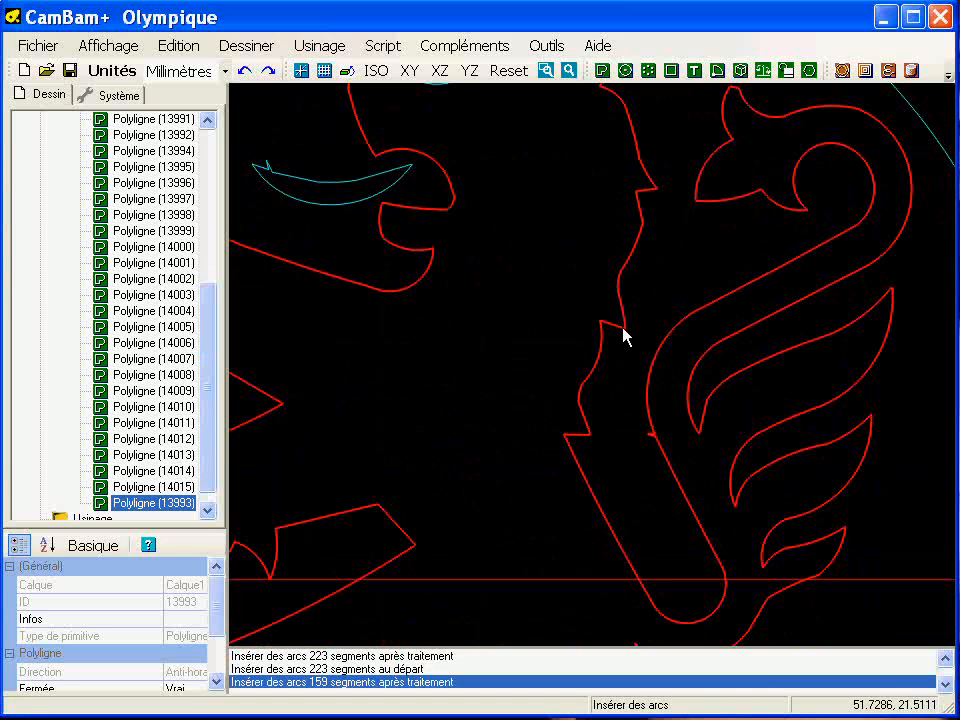
double_click(624, 336)
key(Return)
Step: Check the object snap setting and move the tongue's stray spike vertex onto its neighbouring vertex on the upper edge
middle_drag(393, 257, 602, 399)
scroll(485, 291, up, 4)
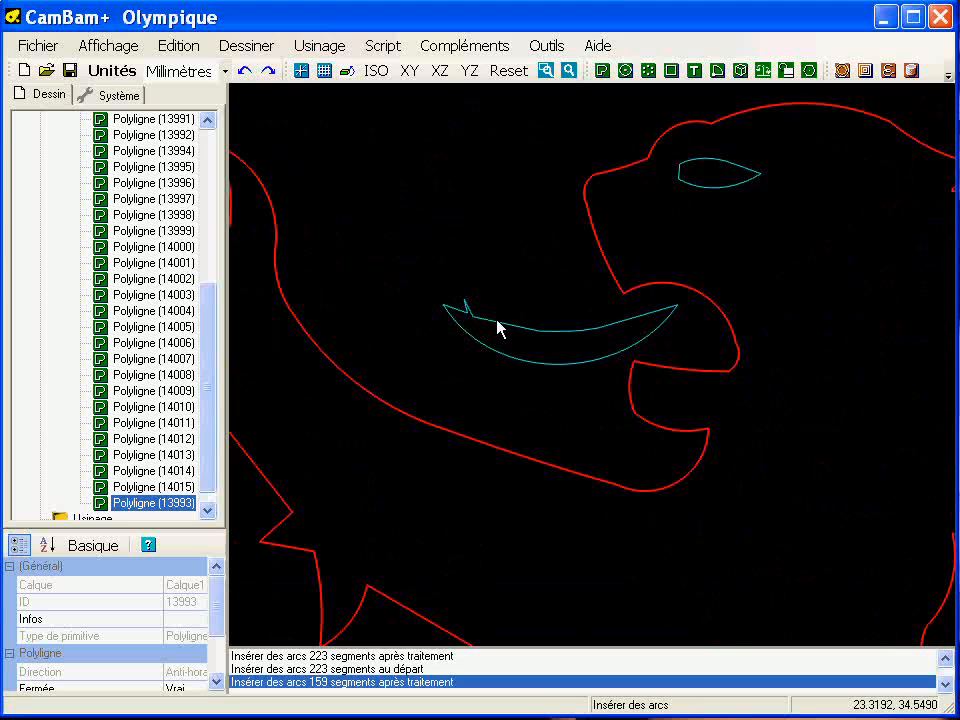
double_click(497, 328)
scroll(487, 330, up, 5)
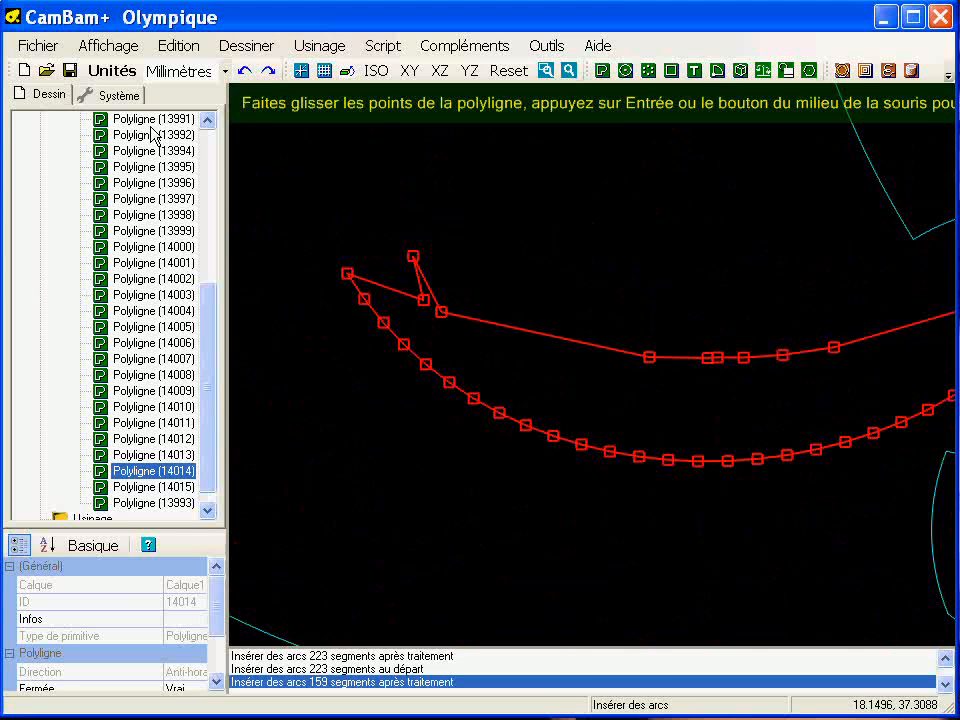
click(106, 45)
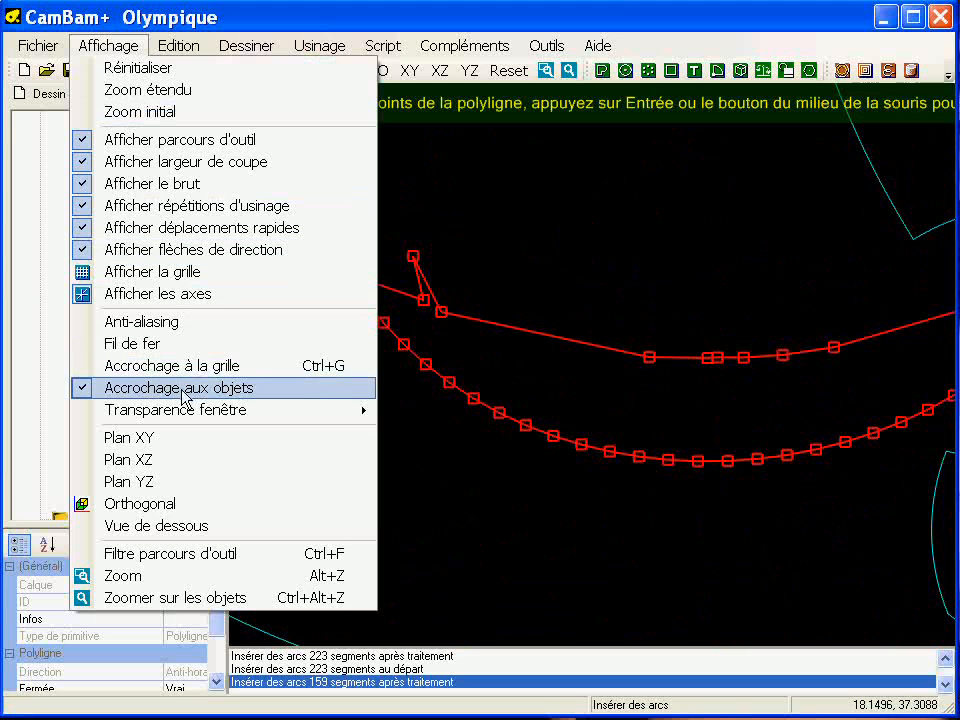
mouse_move(306, 50)
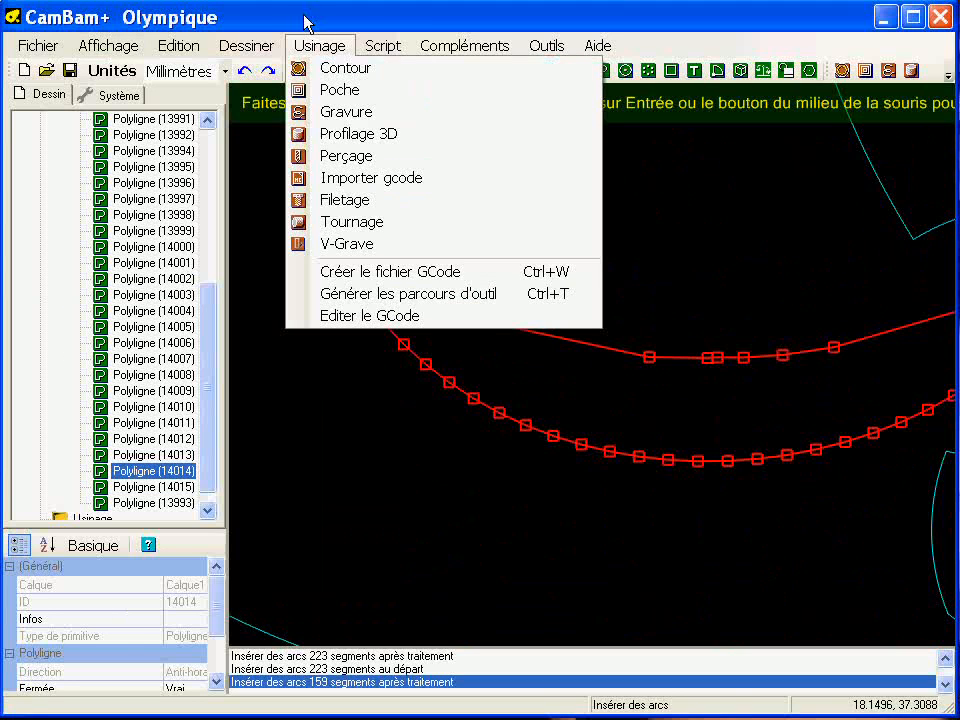
click(309, 14)
drag(415, 258, 443, 312)
middle_click(431, 313)
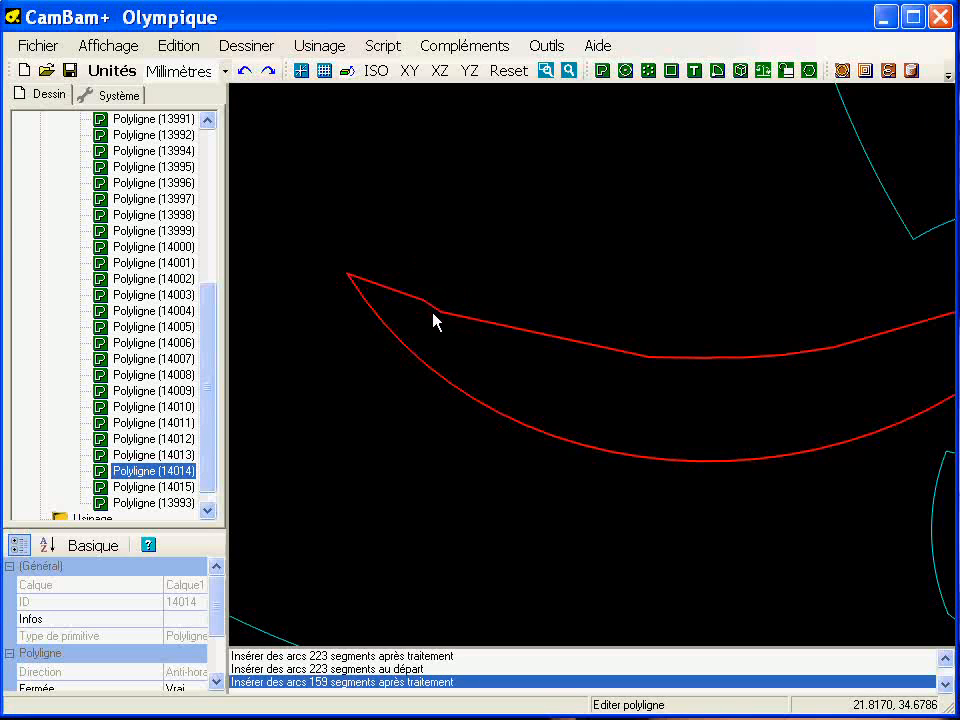
Step: Merge the closely spaced vertices on the tongue's upper edge and clean the polyline to remove duplicate points
double_click(441, 313)
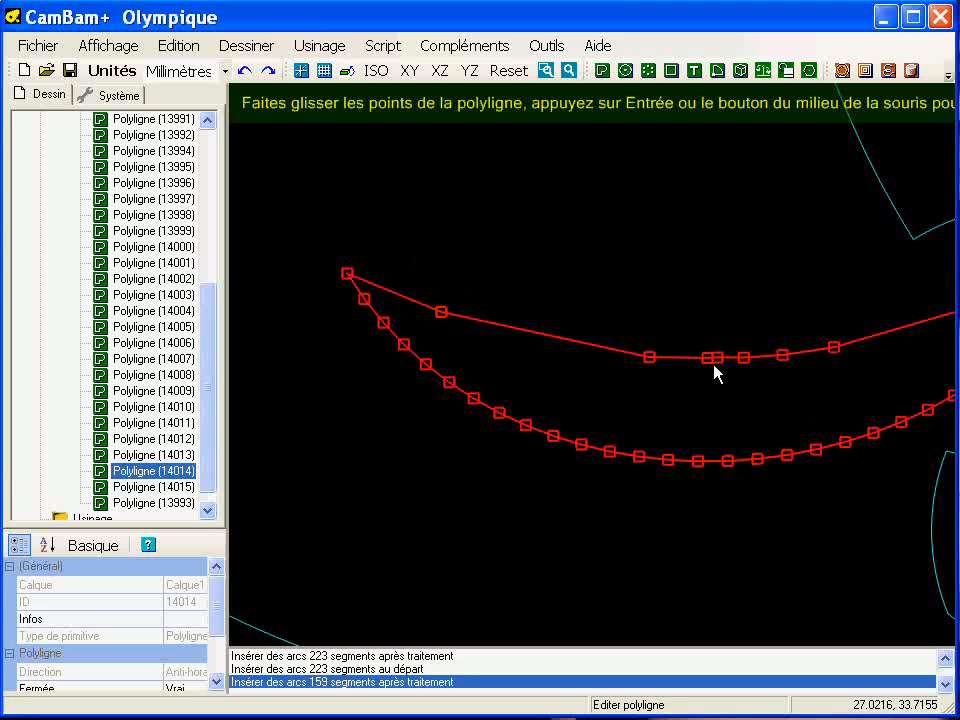
drag(709, 358, 718, 360)
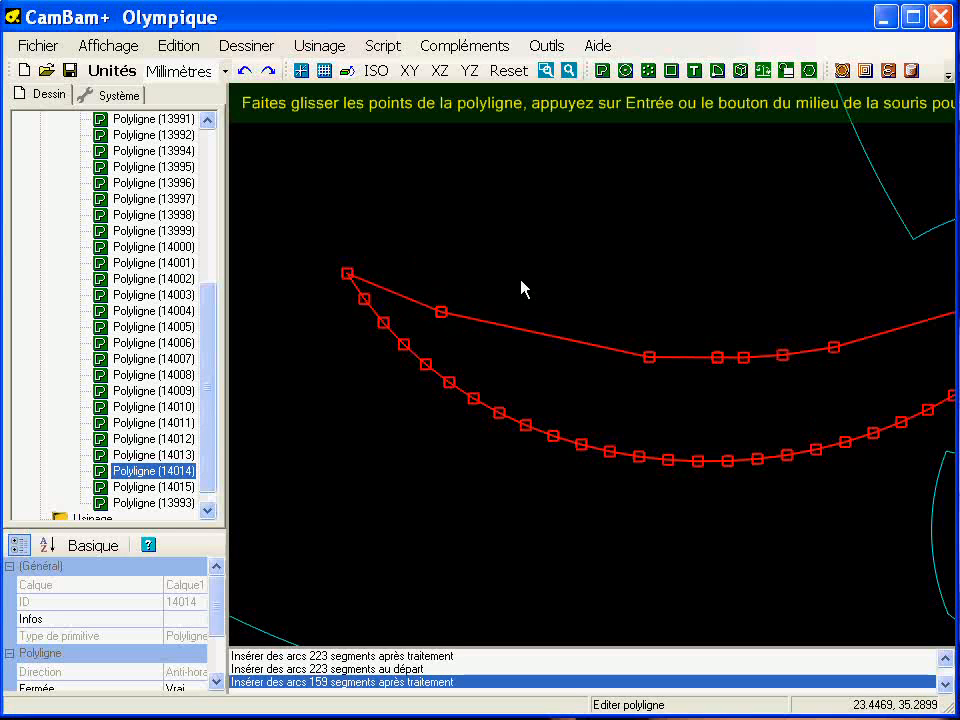
right_click(290, 186)
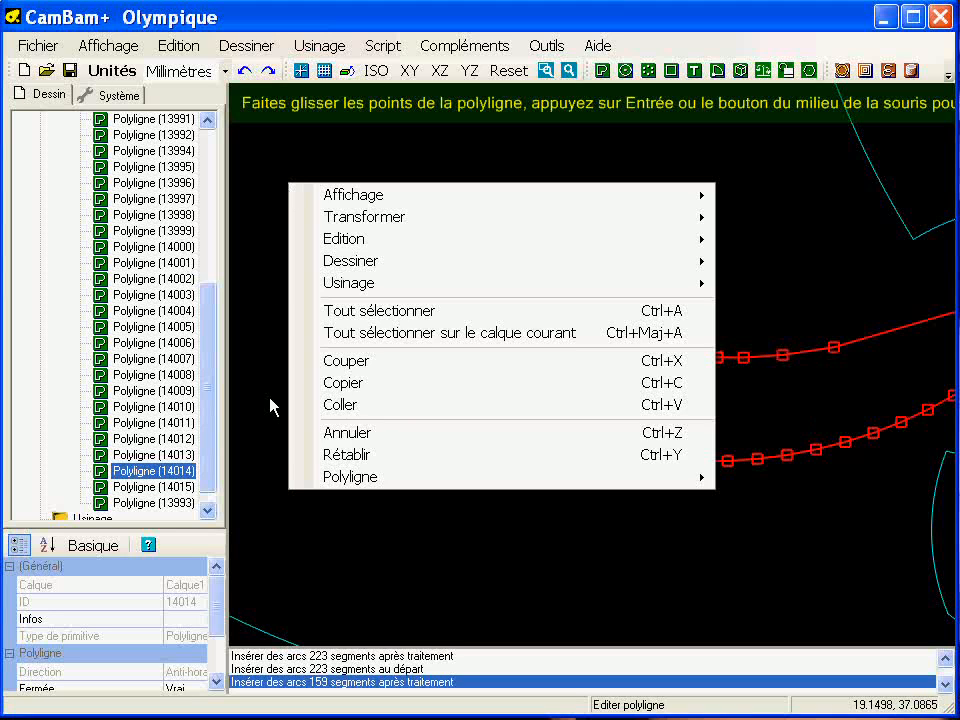
mouse_move(338, 481)
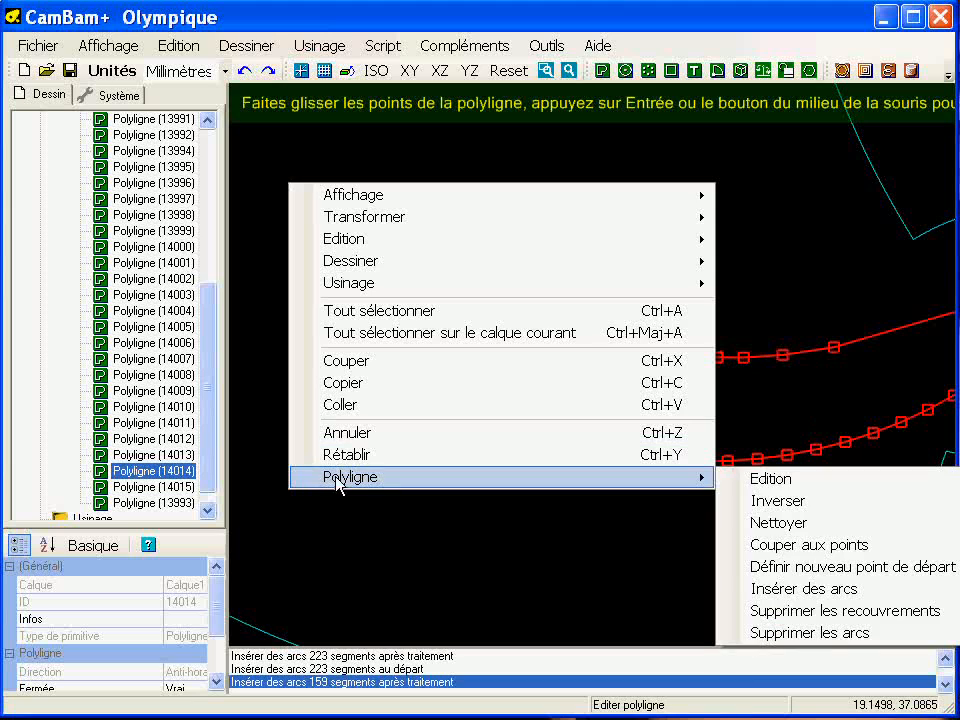
click(756, 524)
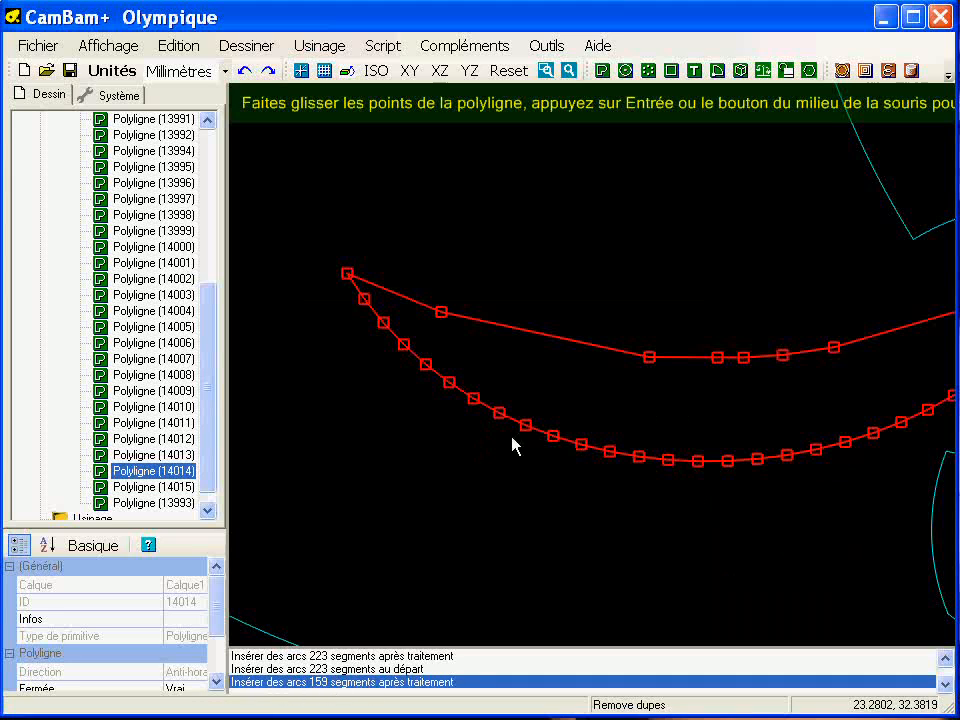
middle_click(448, 530)
scroll(615, 403, down, 4)
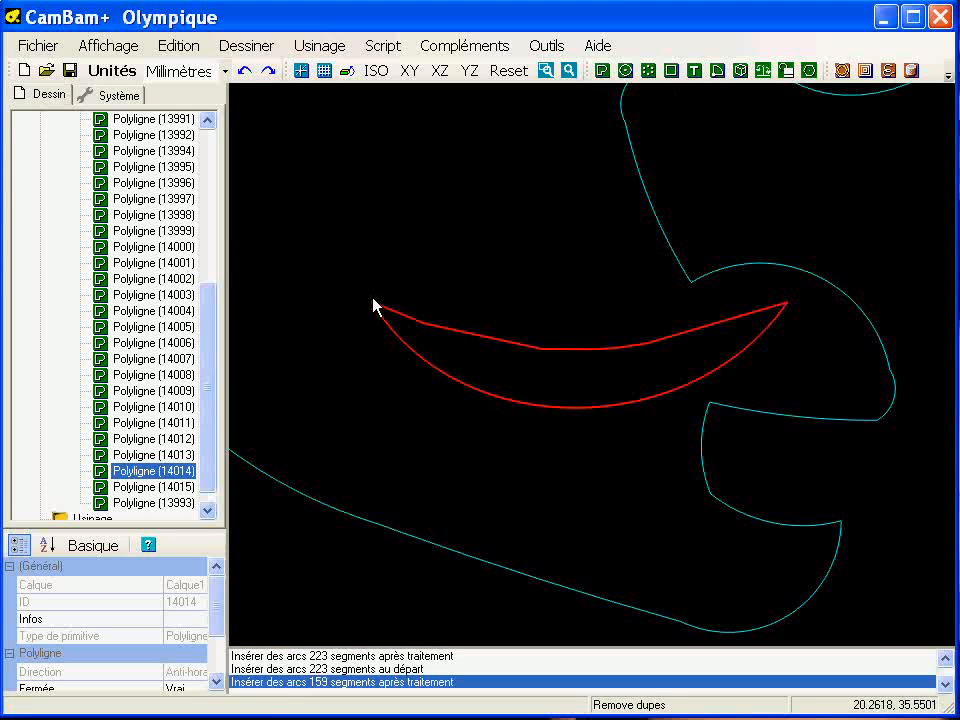
Step: Insert arcs into the lion's tongue polyline with a tolerance of .2
double_click(424, 333)
right_click(311, 186)
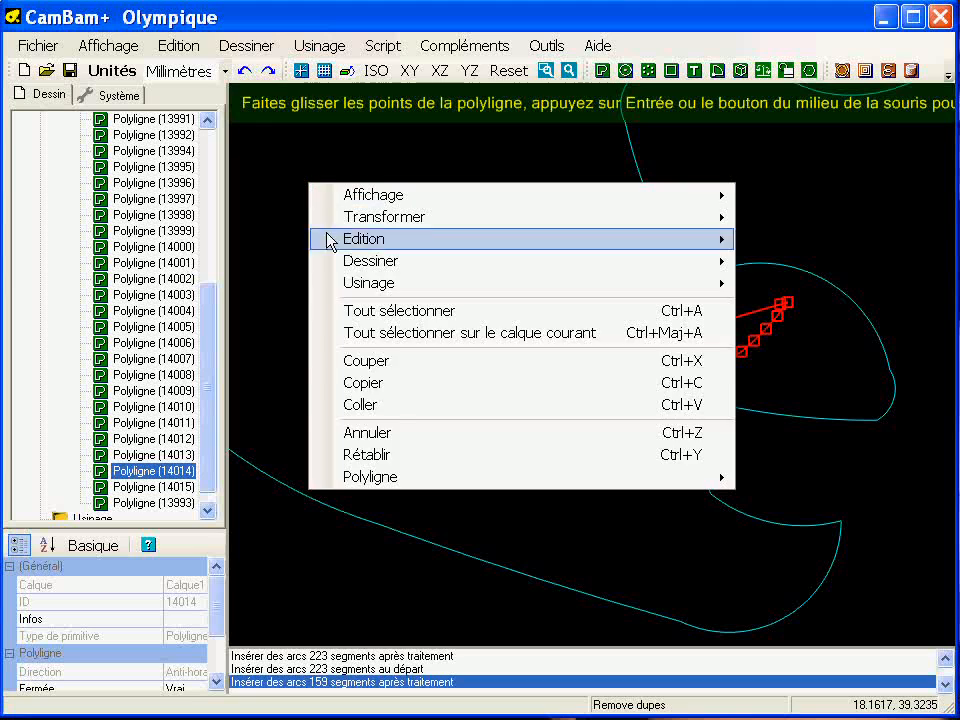
mouse_move(509, 480)
click(812, 588)
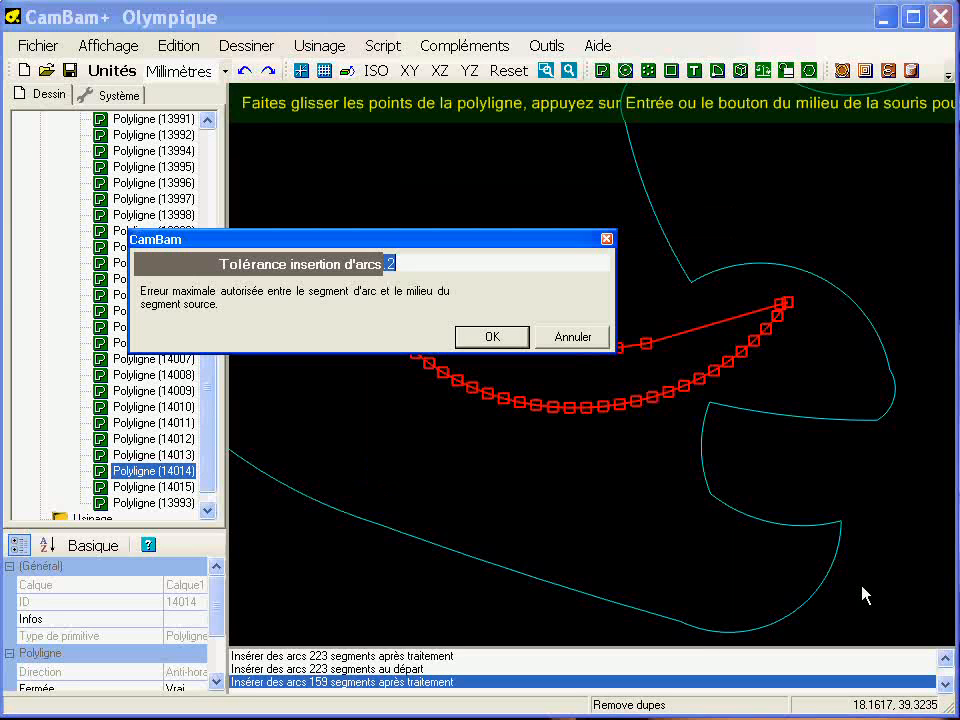
click(479, 341)
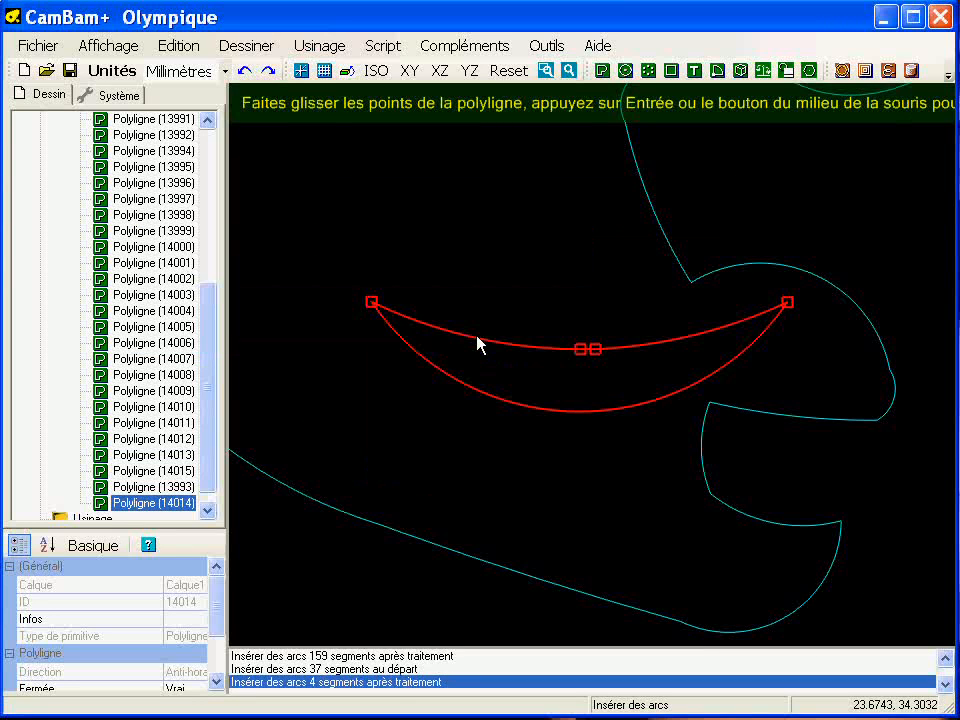
key(Return)
Step: Edit the outer circle around the lion, moving the two stray vertices at its right-hand notch onto the adjacent vertex
scroll(650, 378, down, 8)
middle_drag(718, 459, 601, 341)
scroll(601, 341, up, 1)
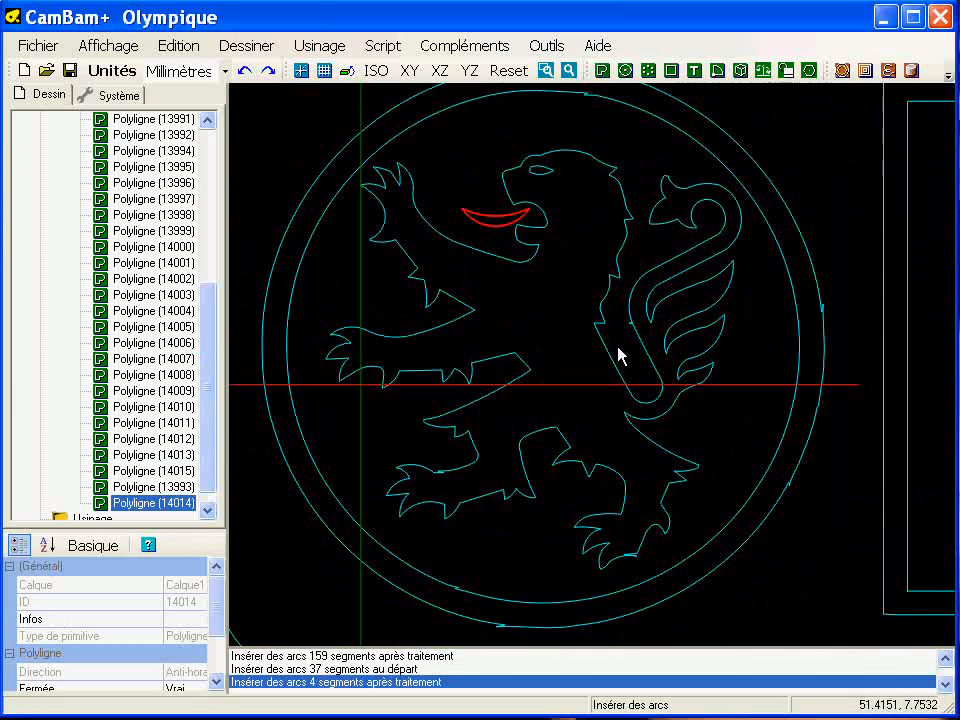
double_click(826, 350)
scroll(840, 317, up, 5)
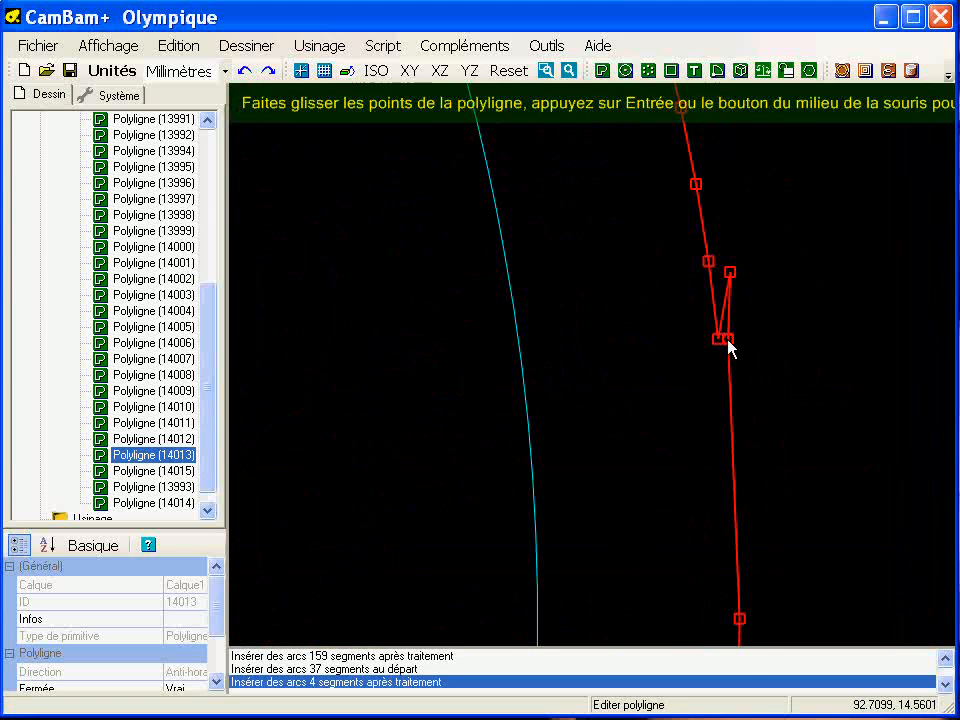
drag(729, 337, 720, 337)
drag(730, 273, 719, 338)
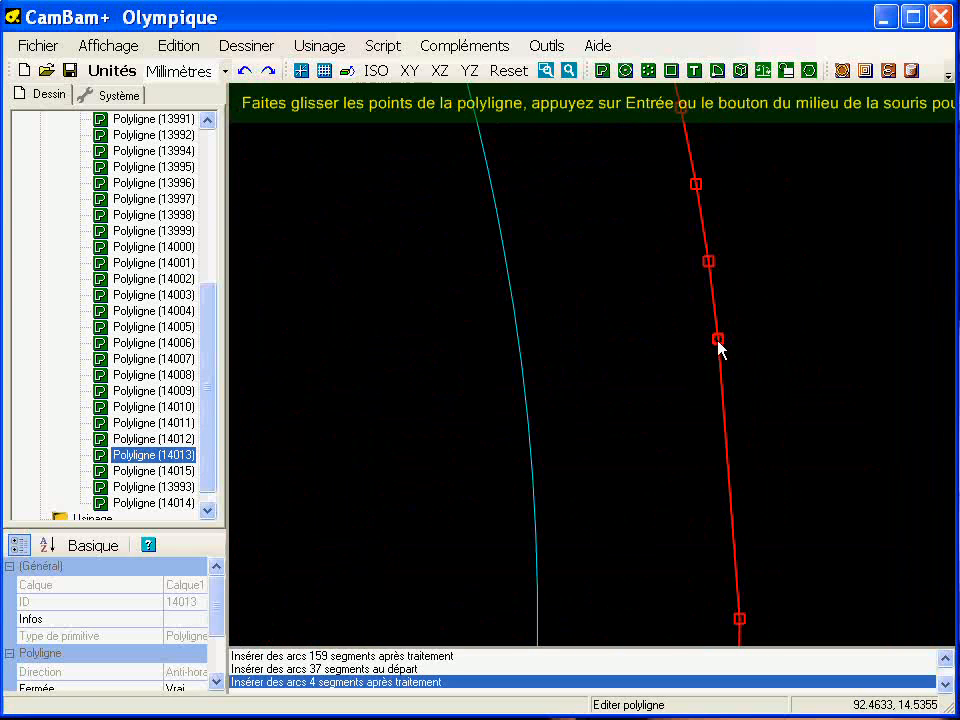
Step: Edit the outer circle around the lion, moving the stray vertices at its lower-right notch to straighten the contour
scroll(605, 440, down, 3)
key(Return)
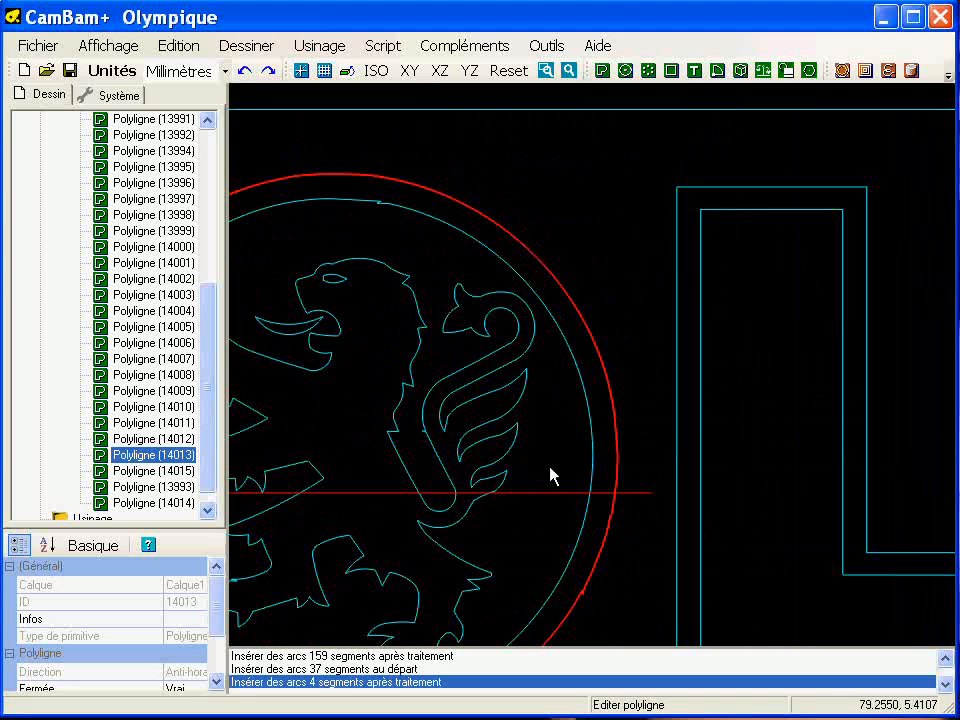
scroll(600, 385, up, 2)
scroll(660, 318, up, 2)
scroll(675, 365, up, 2)
scroll(653, 408, up, 1)
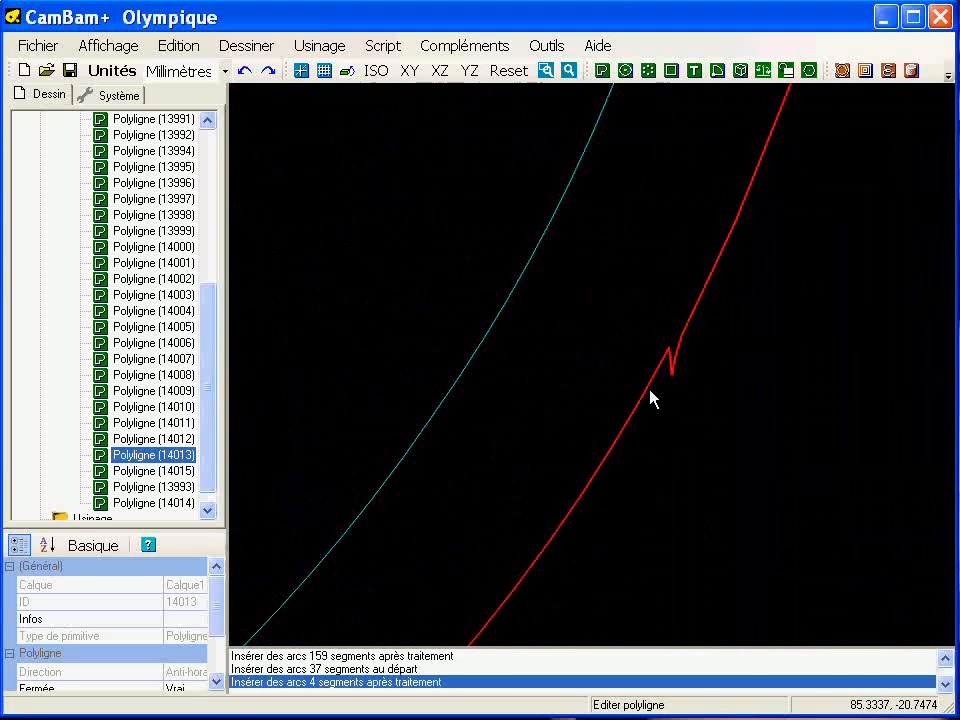
double_click(656, 396)
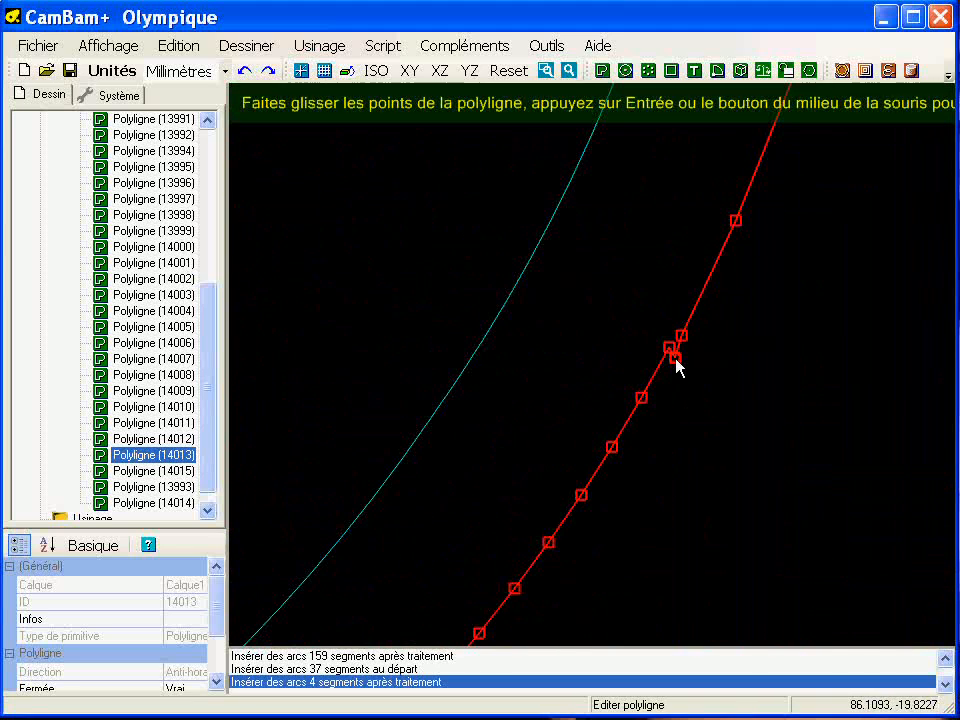
drag(675, 358, 669, 347)
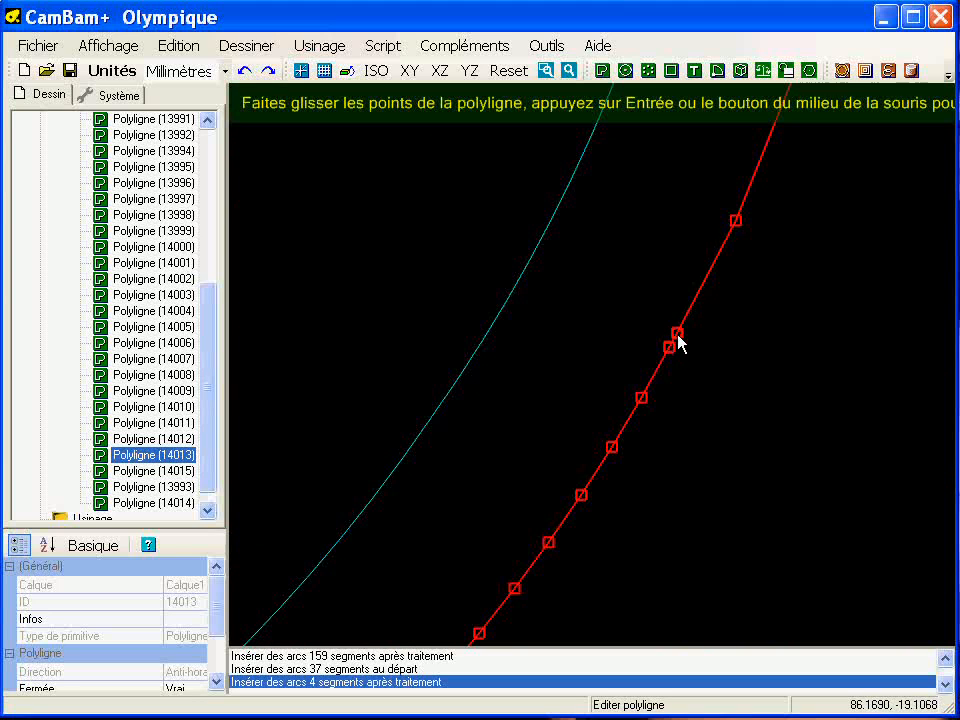
scroll(580, 370, down, 5)
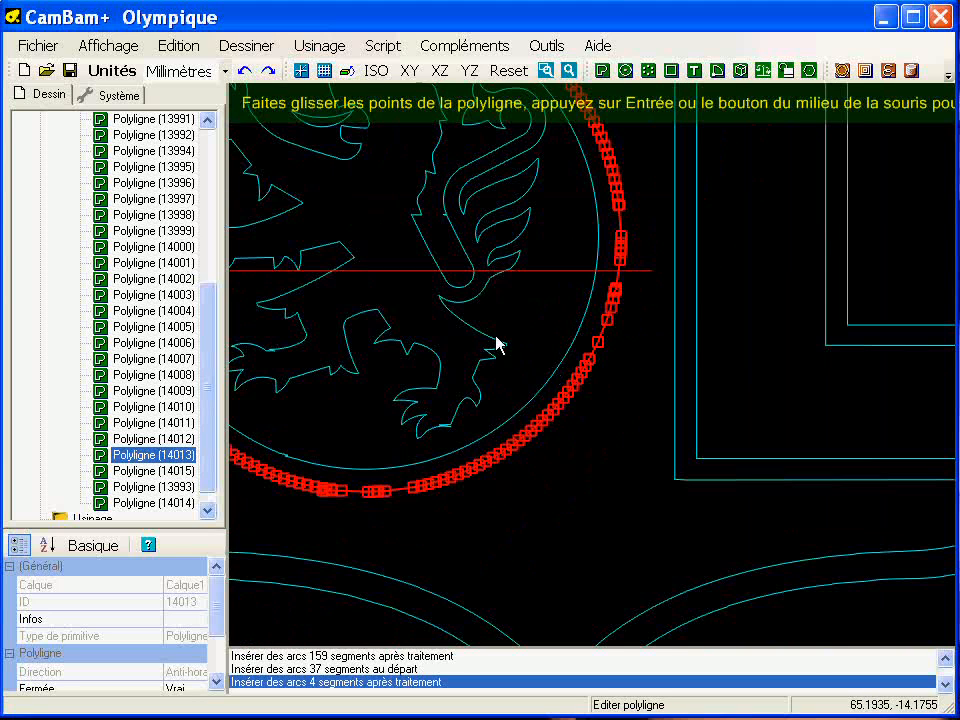
key(Return)
Step: Edit the outer circle again, moving the overlapping stray vertices at its bottom notch onto the neighbouring vertex
scroll(801, 306, up, 2)
scroll(585, 486, up, 2)
scroll(641, 511, up, 1)
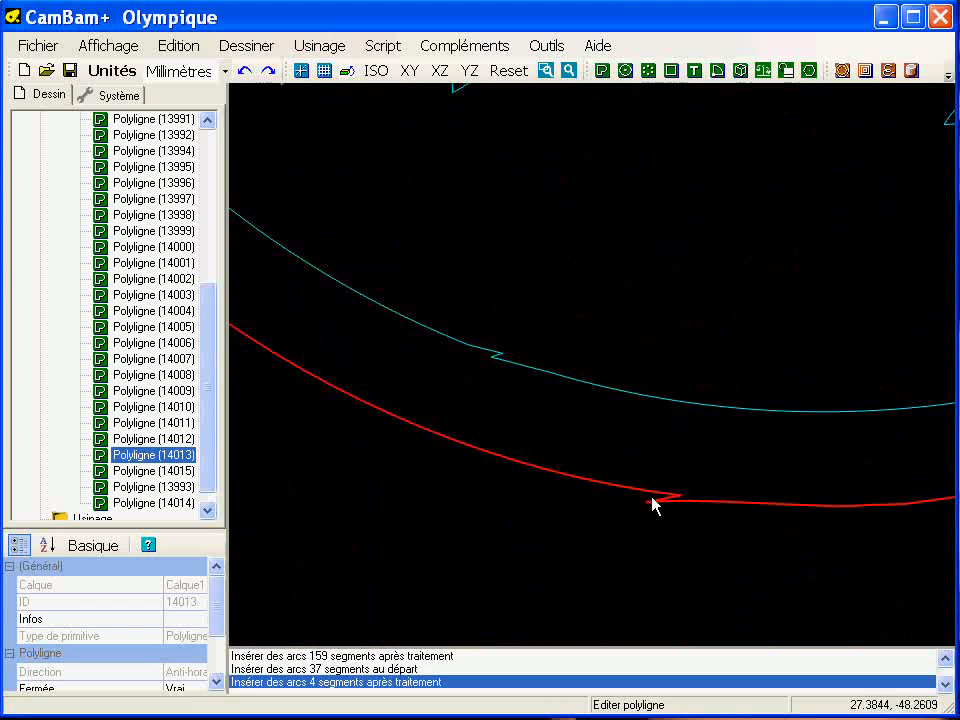
double_click(688, 501)
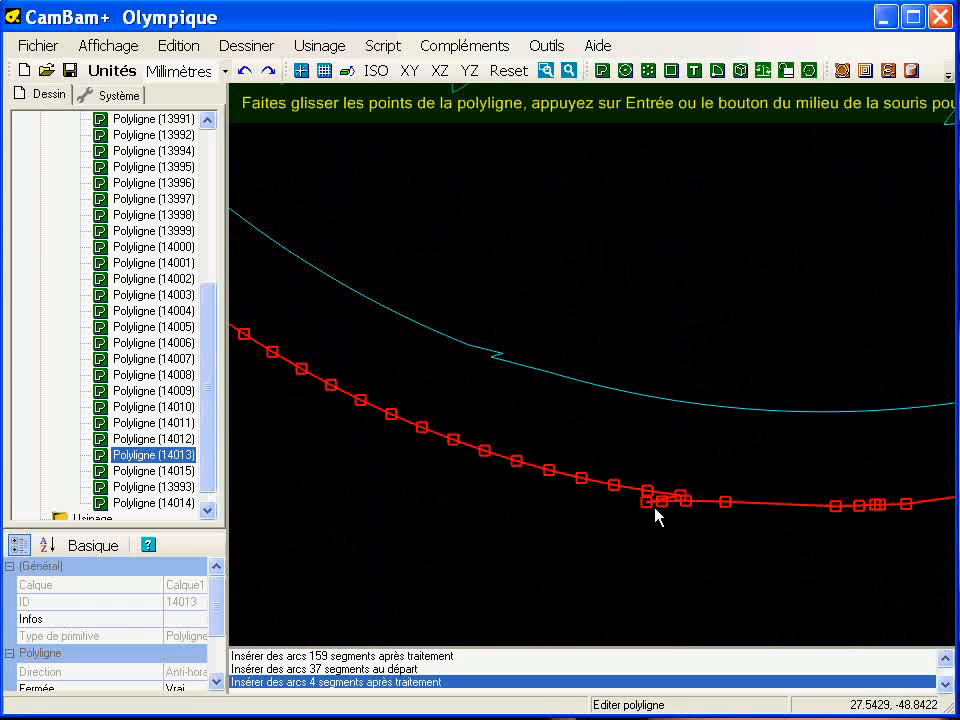
drag(658, 506, 681, 496)
key(Return)
Step: Clean the outer circle polyline to remove its duplicate points
scroll(610, 521, down, 5)
scroll(523, 302, up, 1)
middle_drag(523, 302, 437, 357)
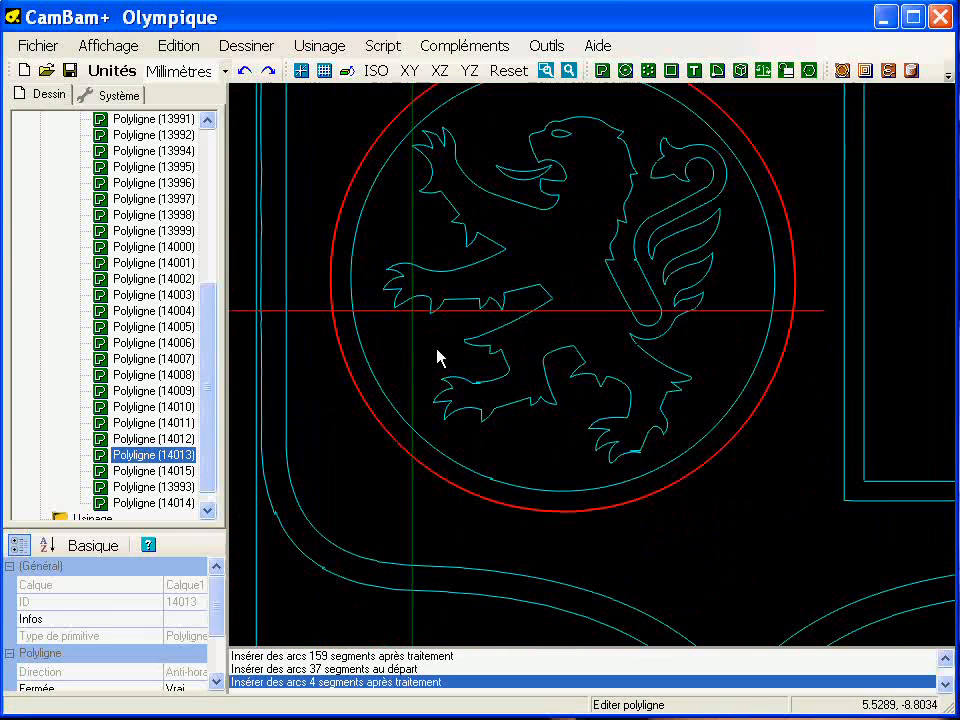
right_click(318, 320)
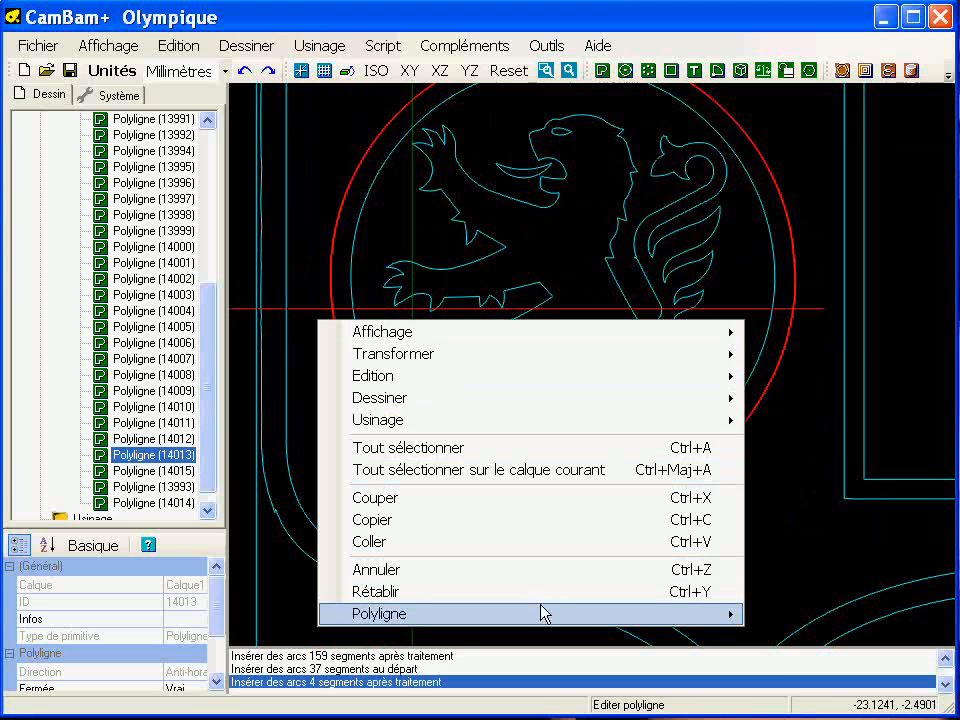
mouse_move(541, 613)
click(875, 670)
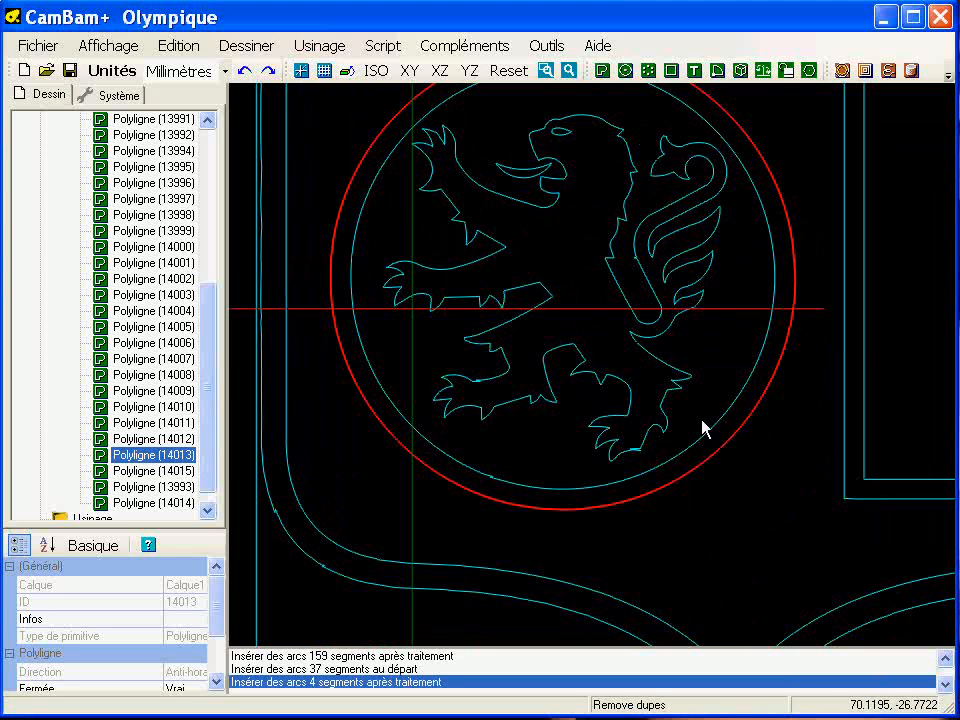
Step: Insert arcs into the outer circle polyline with a tolerance of .2
double_click(767, 392)
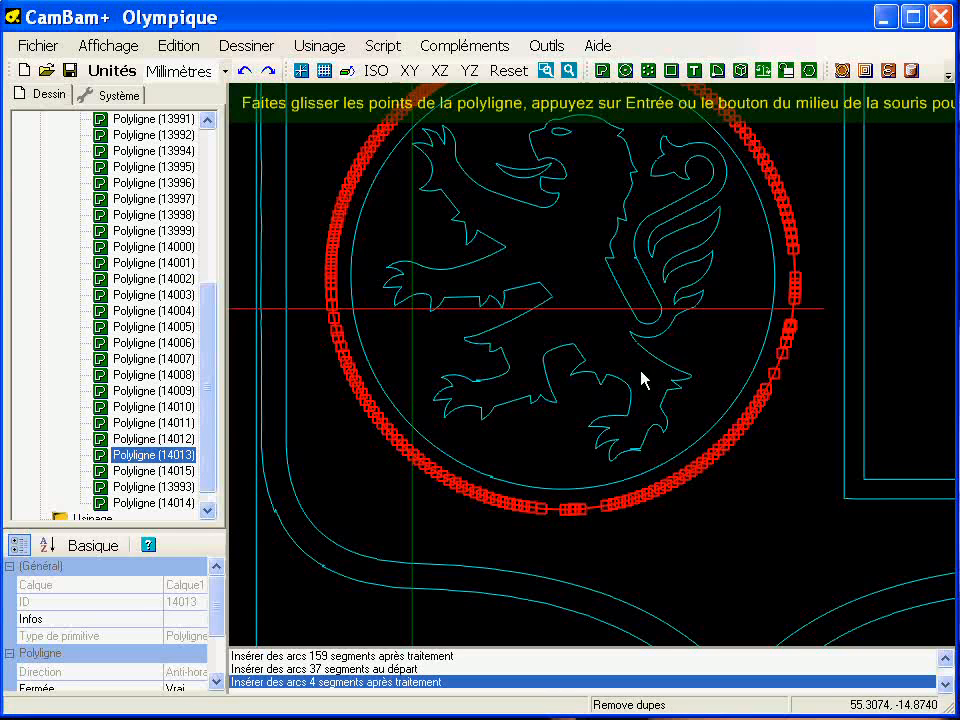
right_click(300, 189)
mouse_move(440, 480)
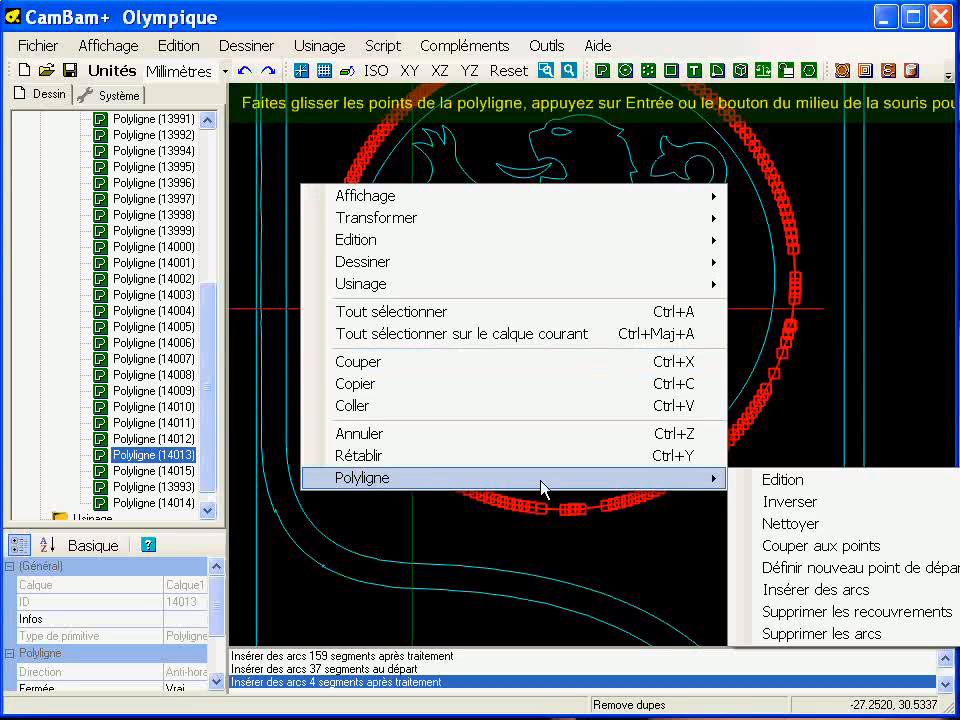
click(853, 590)
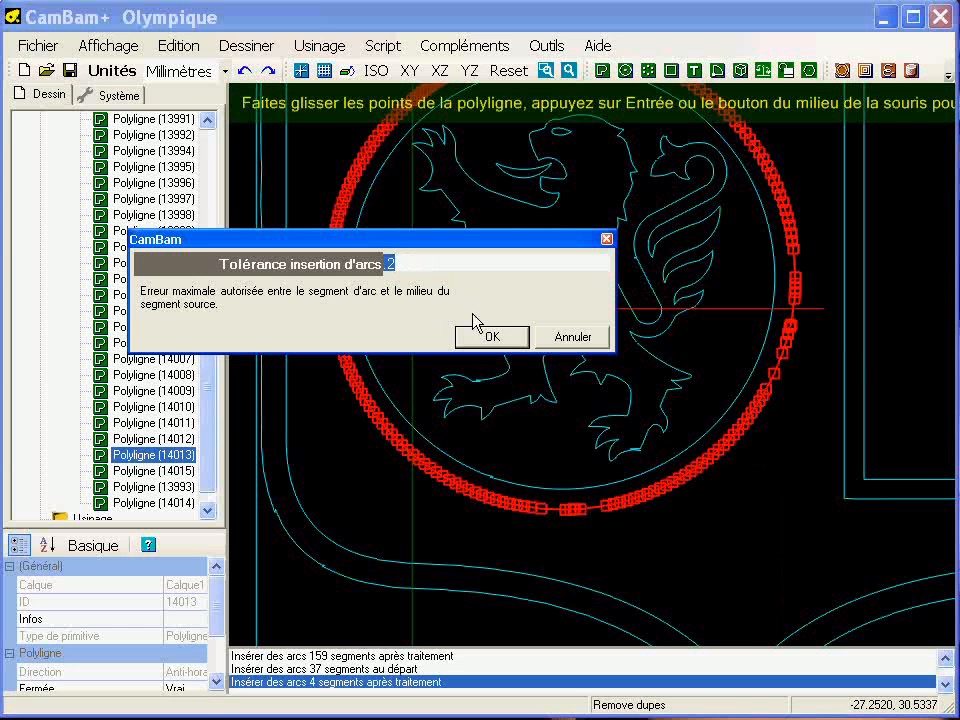
click(490, 336)
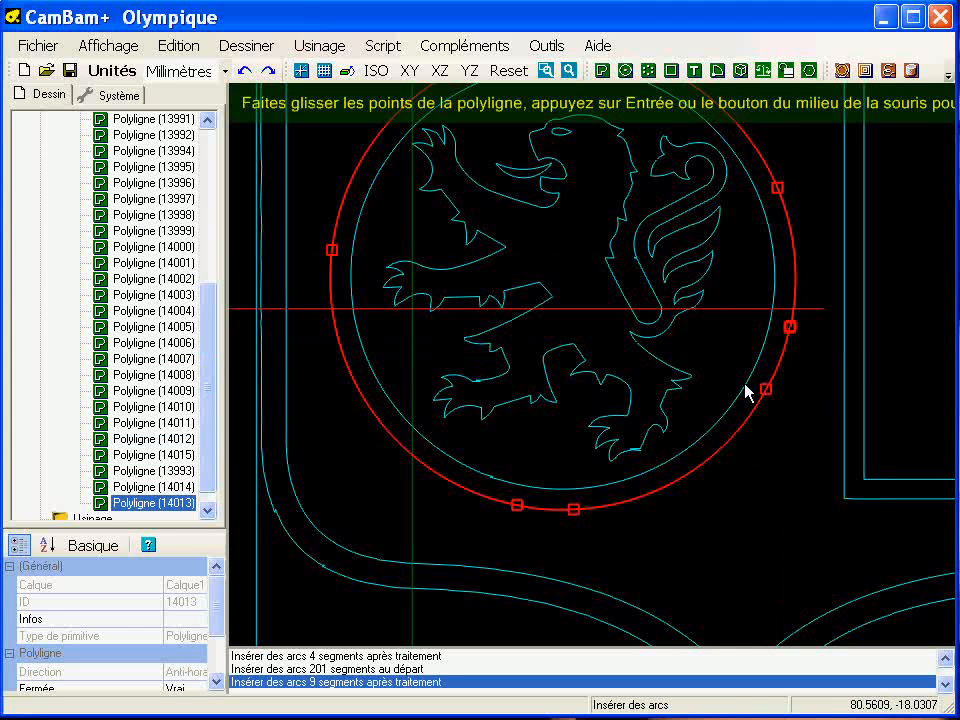
Step: Move the lower vertex of the small kink on the outer circle's right side onto the adjacent vertex
scroll(793, 328, up, 5)
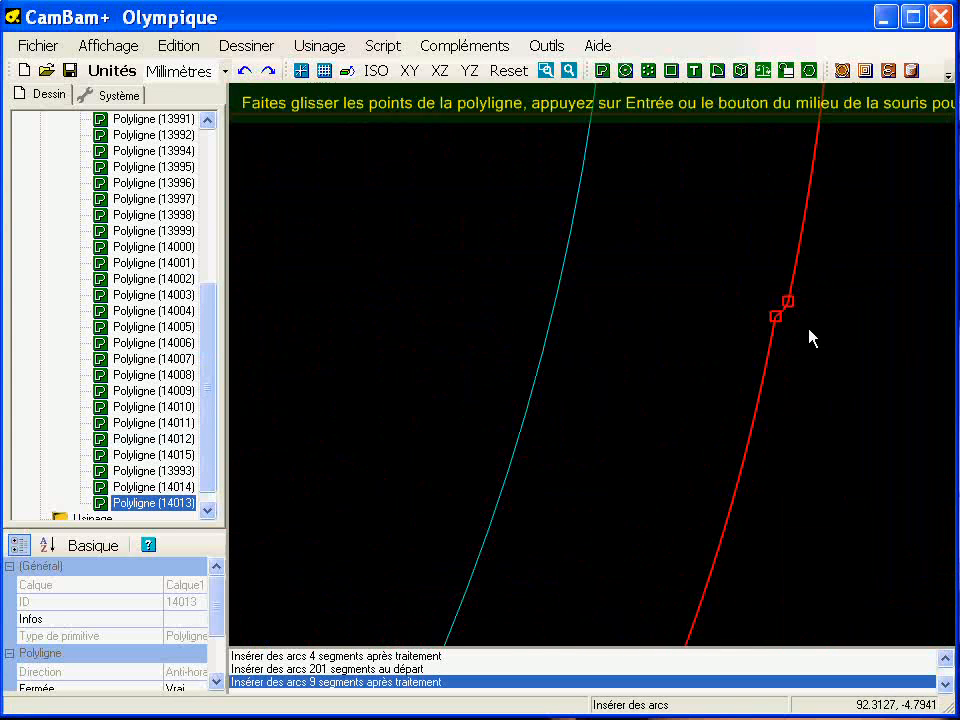
middle_click(809, 330)
click(773, 321)
click(776, 325)
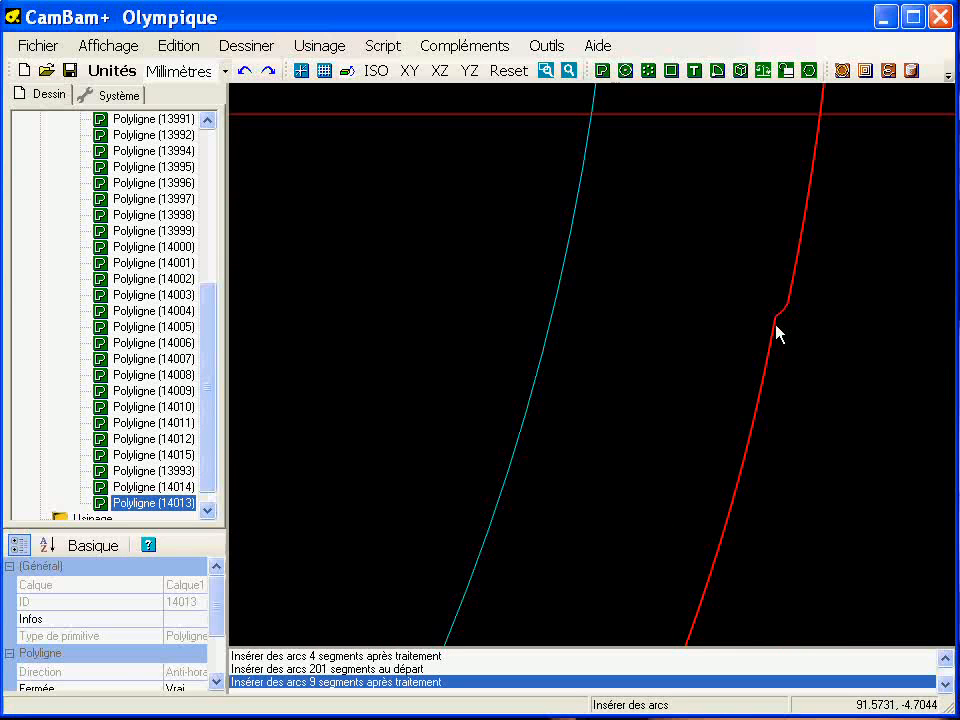
double_click(776, 325)
drag(778, 321, 791, 311)
scroll(735, 310, down, 5)
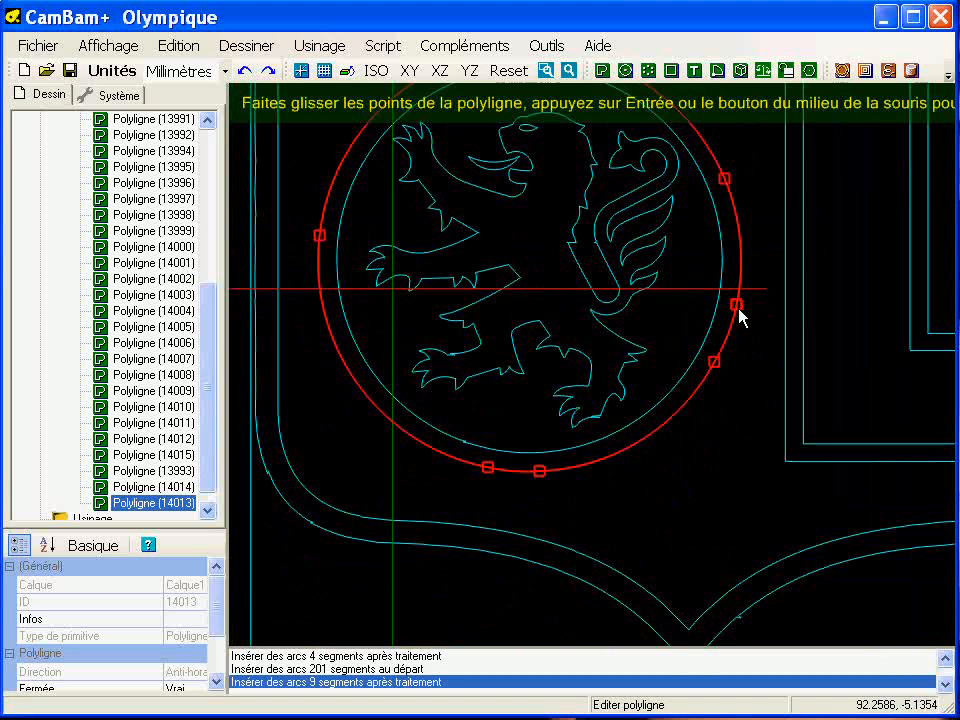
Step: Clean the arc-converted outer circle to remove the duplicate point left at the merged kink
right_click(658, 334)
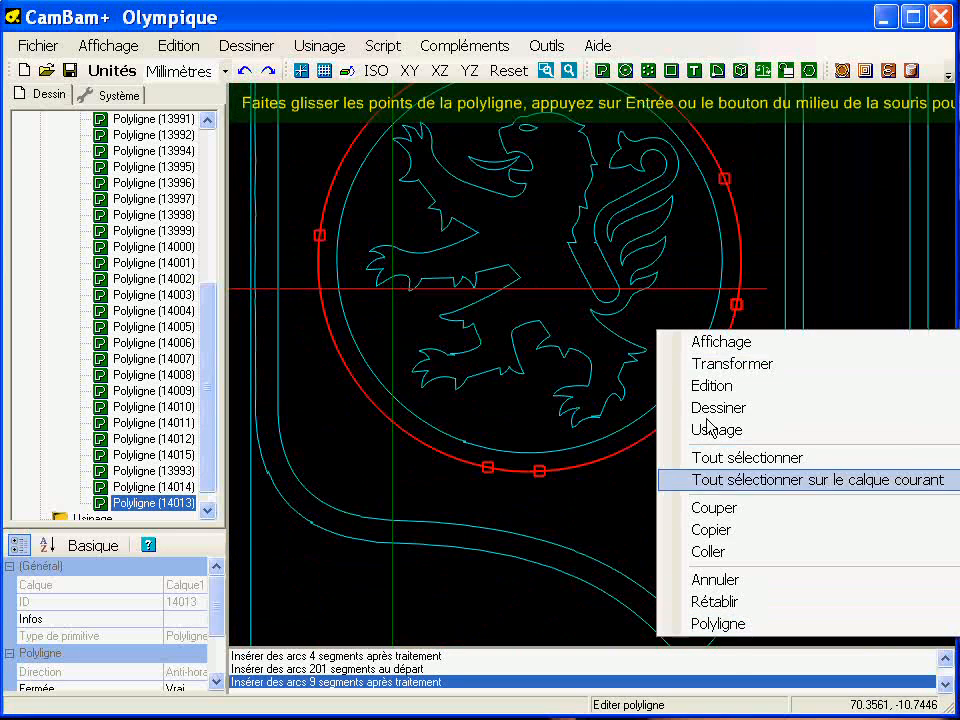
right_click(250, 137)
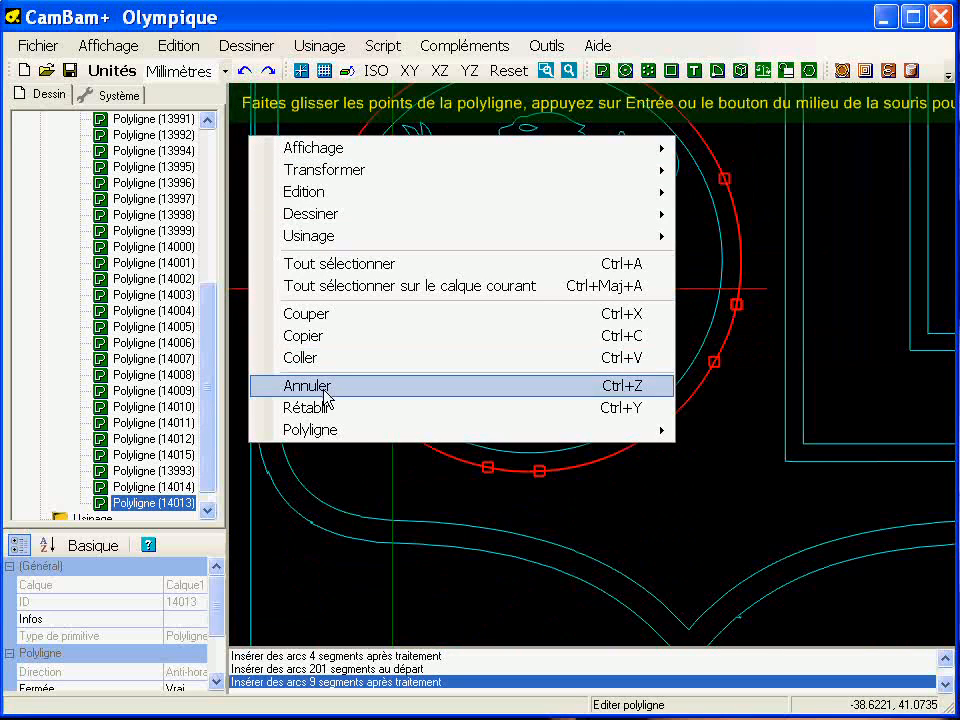
mouse_move(353, 440)
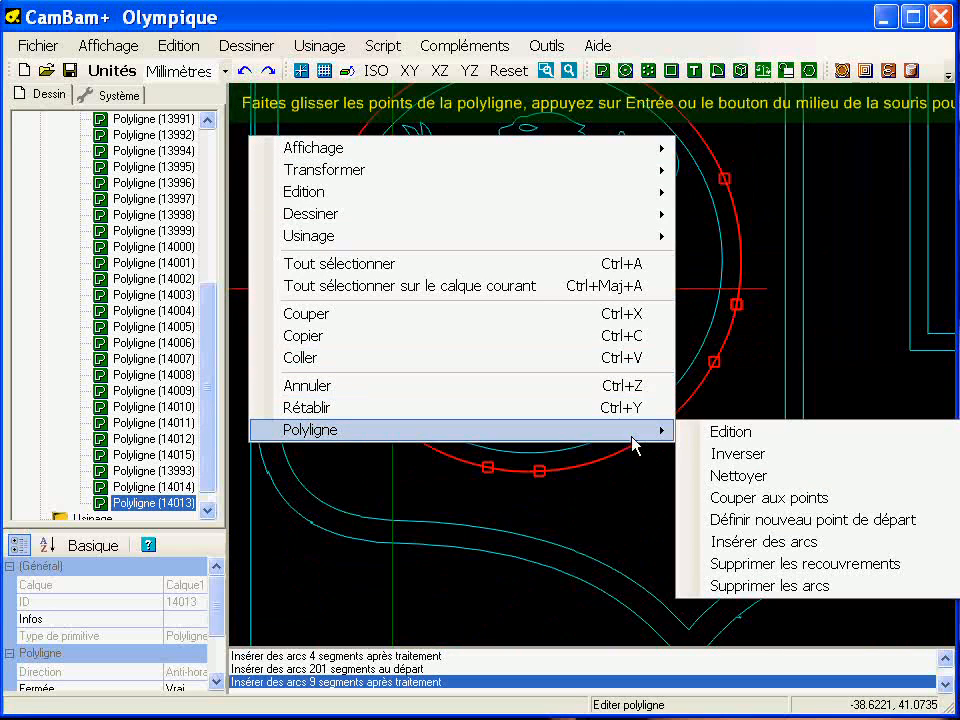
click(731, 477)
scroll(653, 353, down, 2)
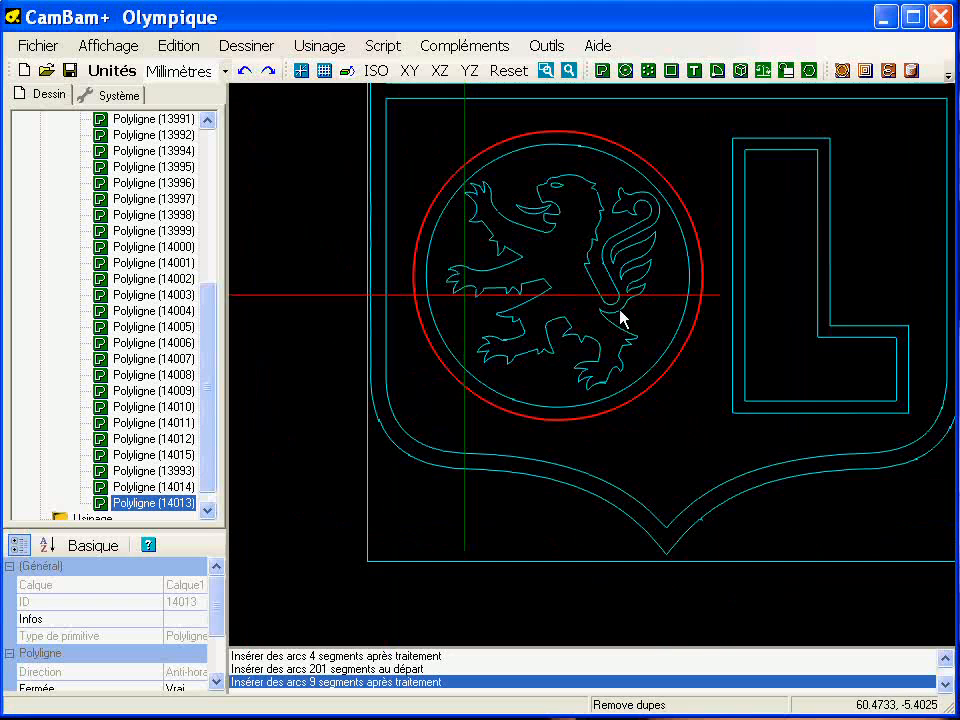
scroll(563, 253, up, 2)
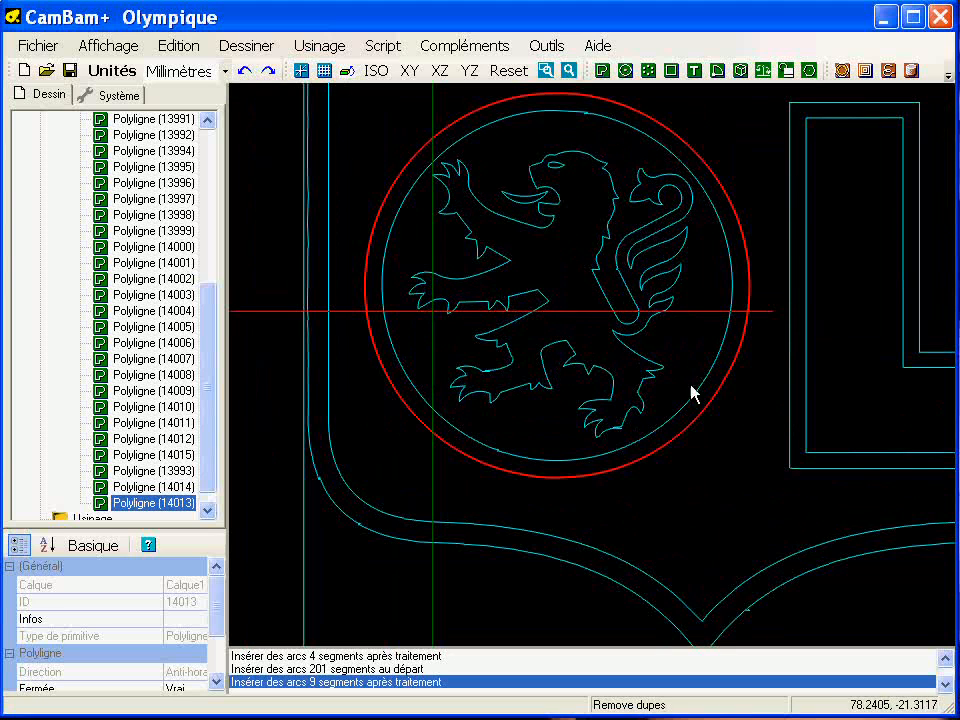
Step: Create a list of extents points (Etendu) from the outer circle polyline
right_click(357, 122)
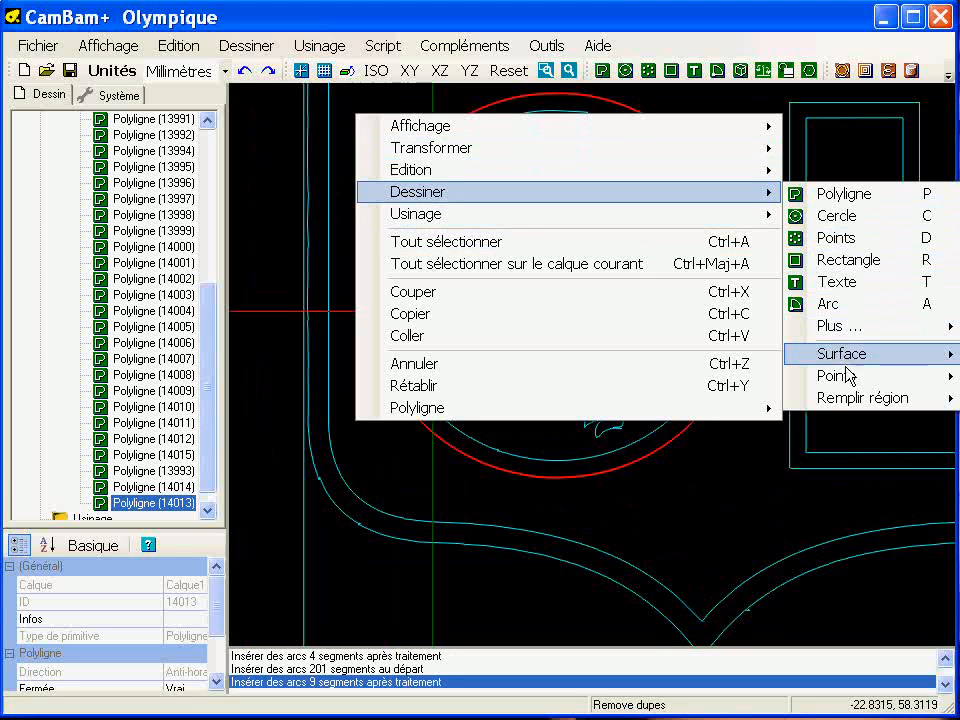
right_click(239, 97)
mouse_move(345, 175)
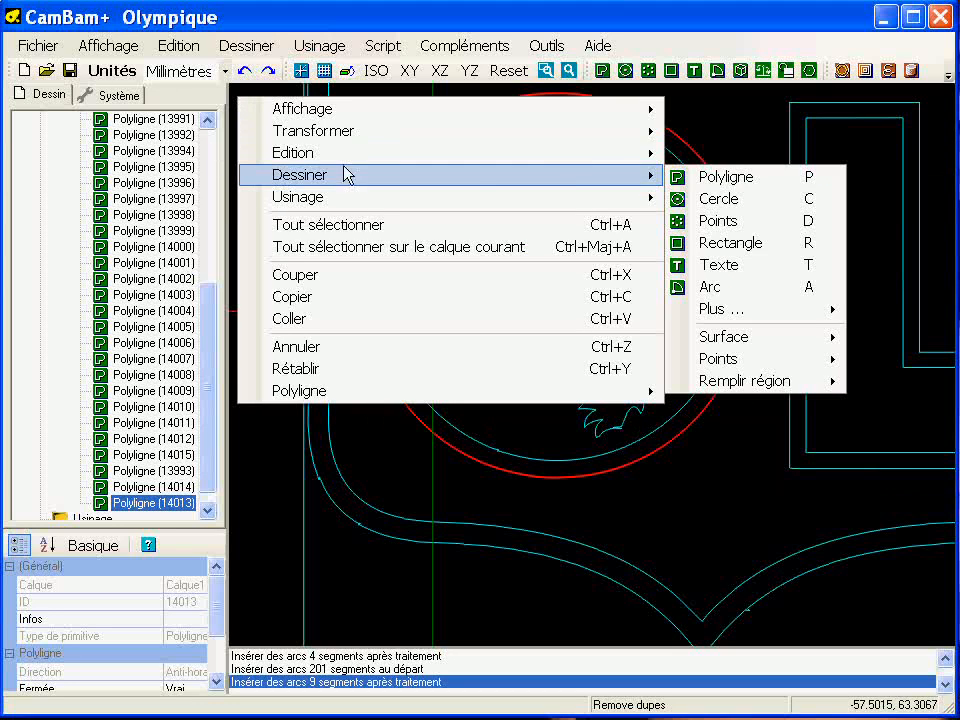
mouse_move(797, 358)
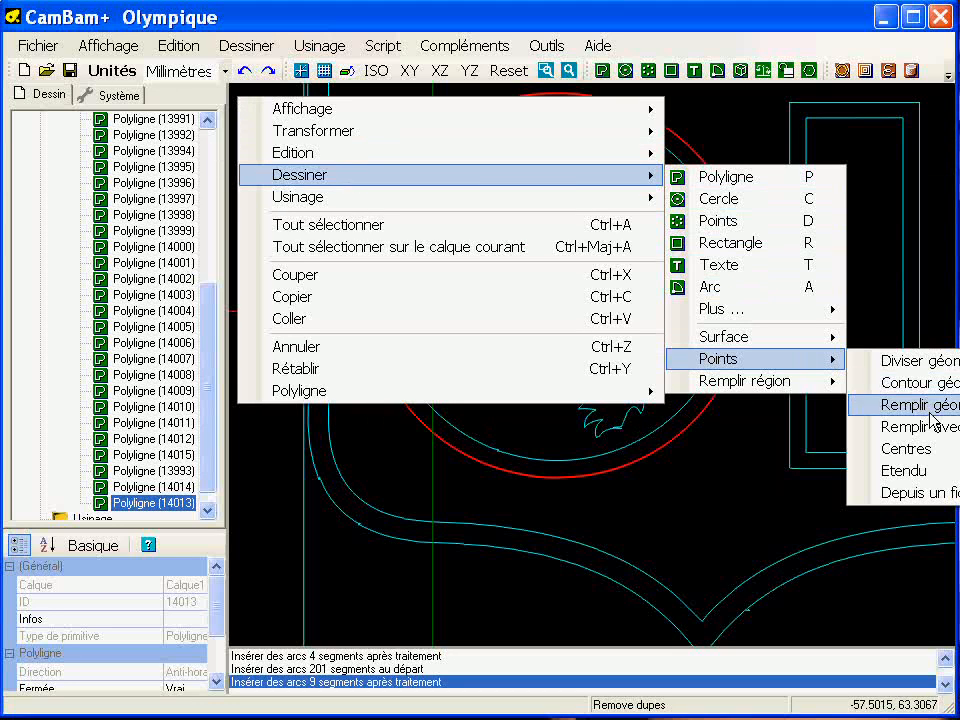
click(946, 477)
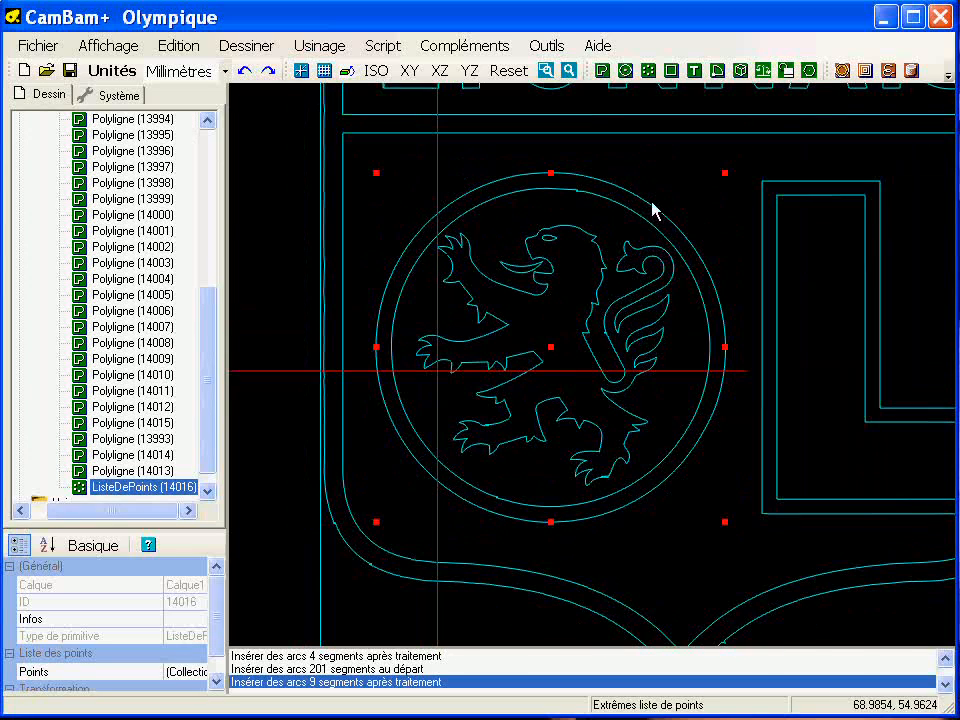
Step: Draw a circle about 113 mm in diameter, centred on the central extents point and passing through the extents point on the right edge
click(104, 46)
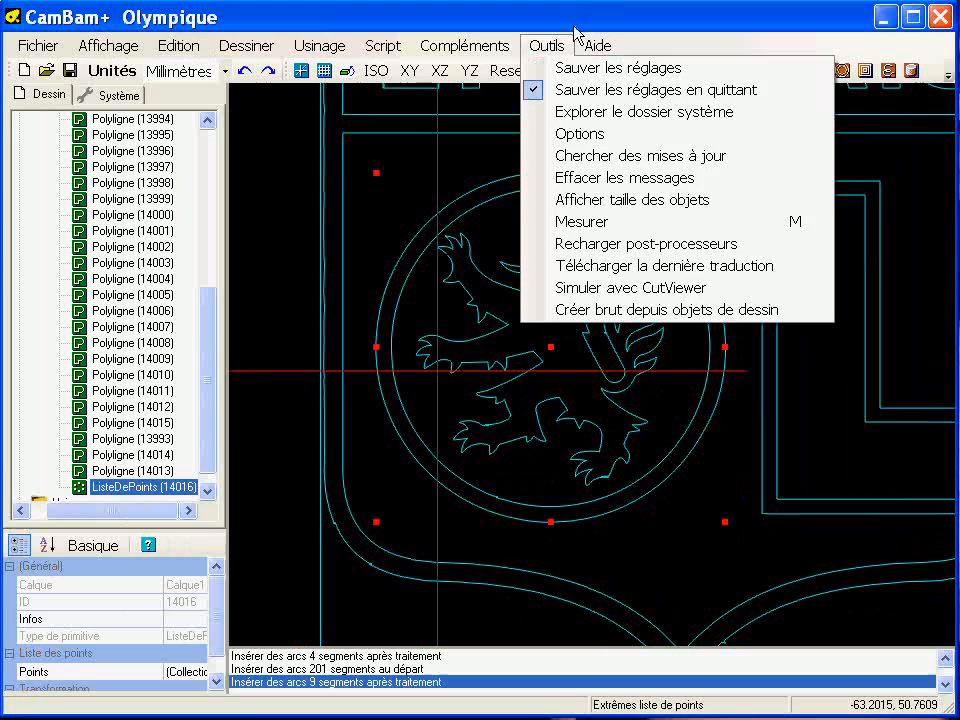
click(583, 15)
click(630, 71)
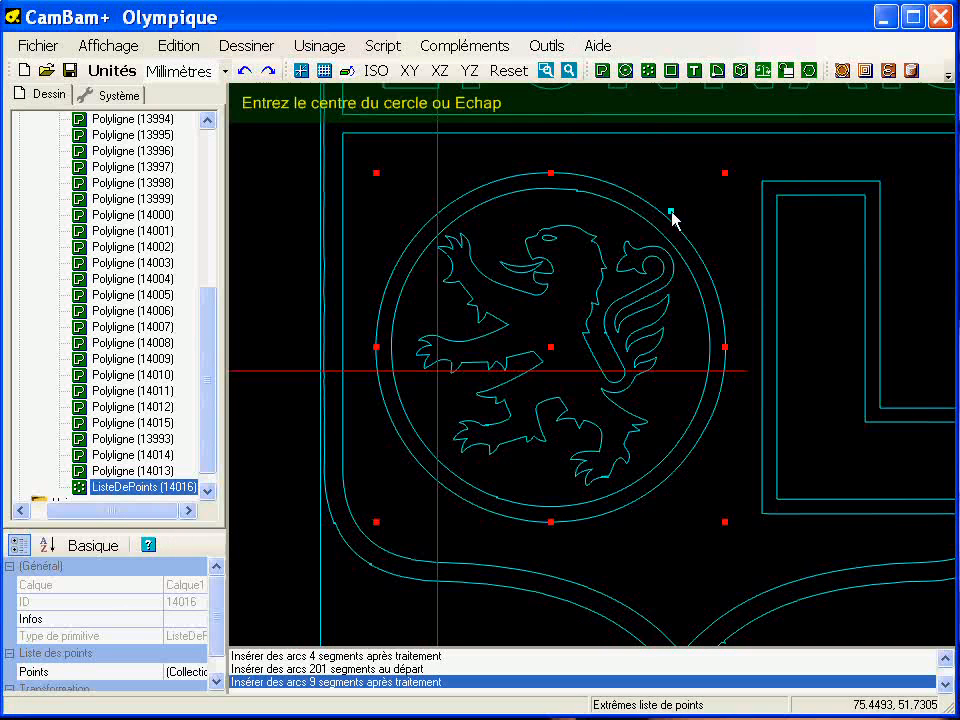
click(553, 349)
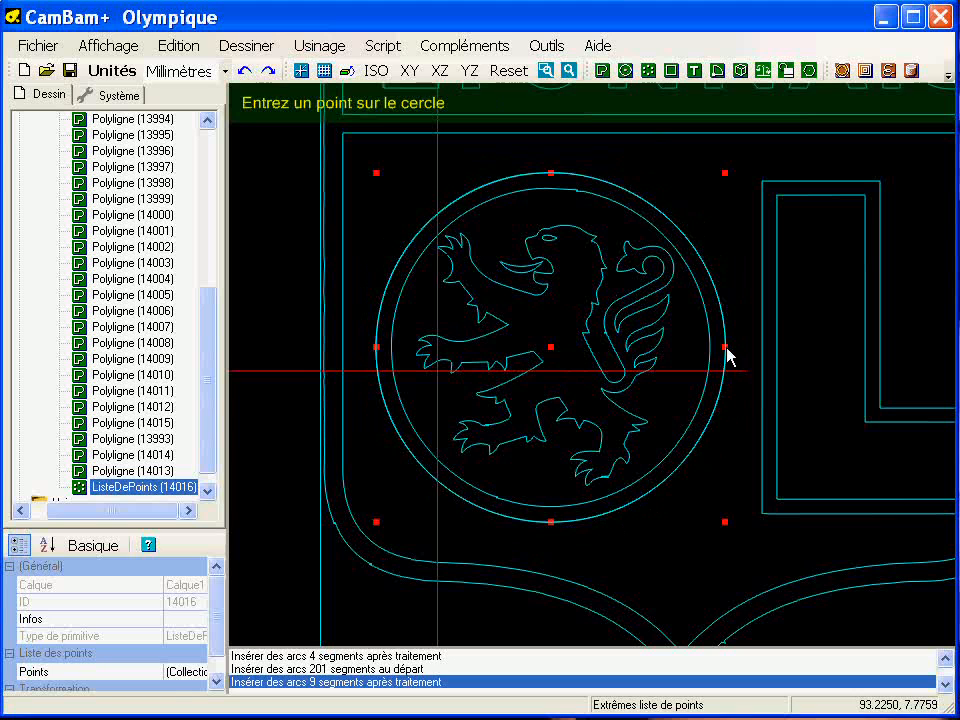
click(726, 349)
Step: Delete the old outer circle polyline lying under the newly drawn circle
scroll(729, 283, up, 5)
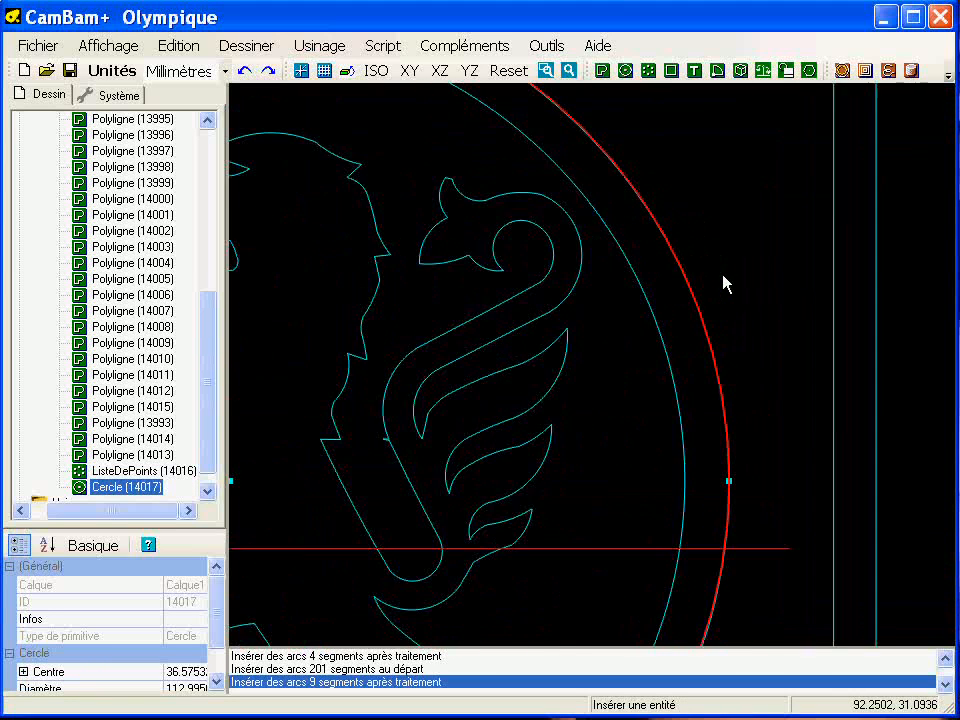
scroll(726, 283, up, 1)
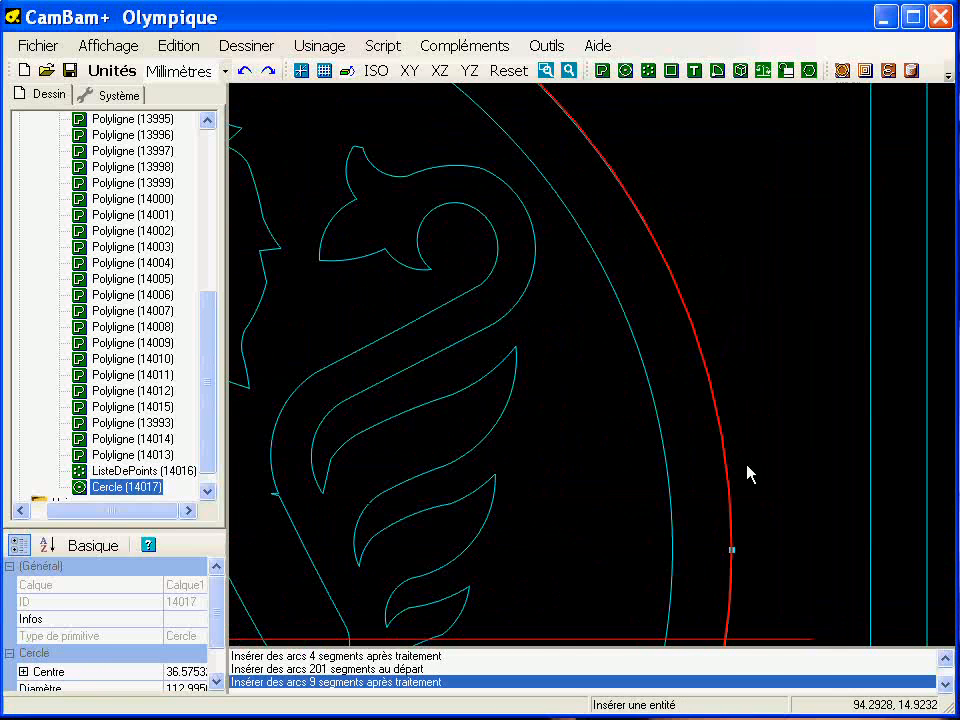
click(732, 580)
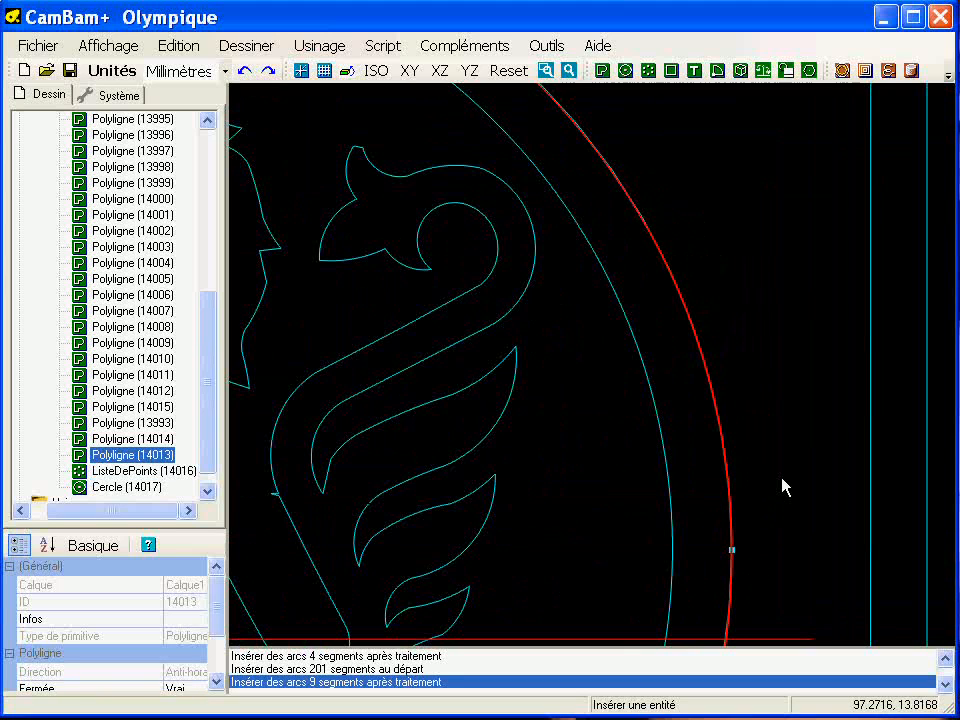
key(Delete)
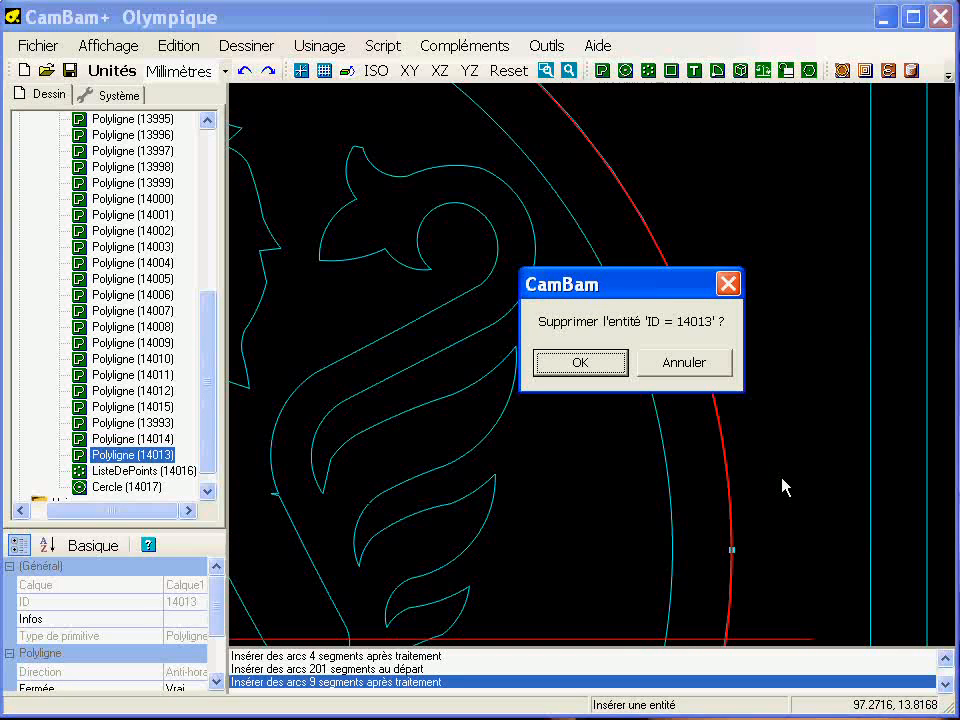
key(Return)
click(664, 370)
scroll(655, 364, down, 4)
middle_drag(628, 436, 682, 383)
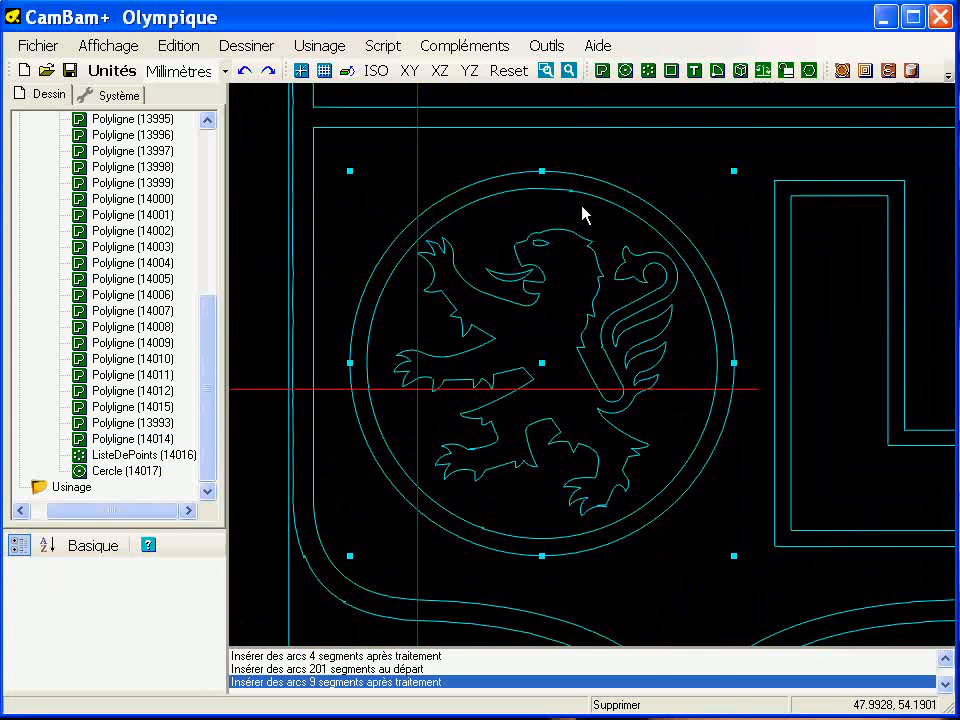
scroll(638, 268, down, 3)
middle_drag(668, 296, 546, 356)
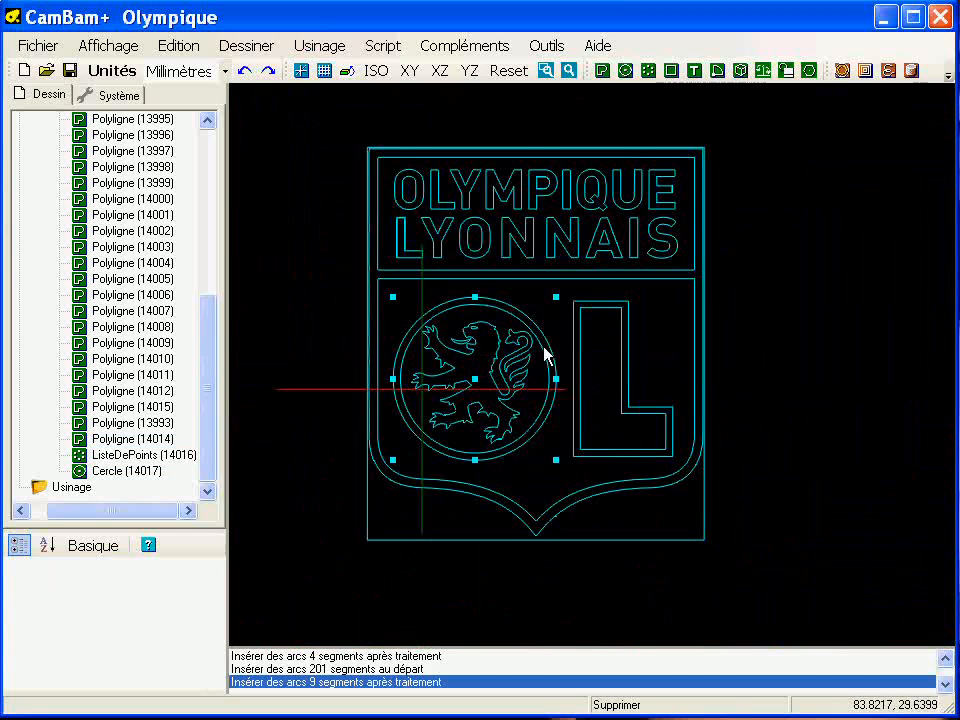
Step: Delete the list of extents points placed around the new circle
click(557, 303)
key(Delete)
key(Return)
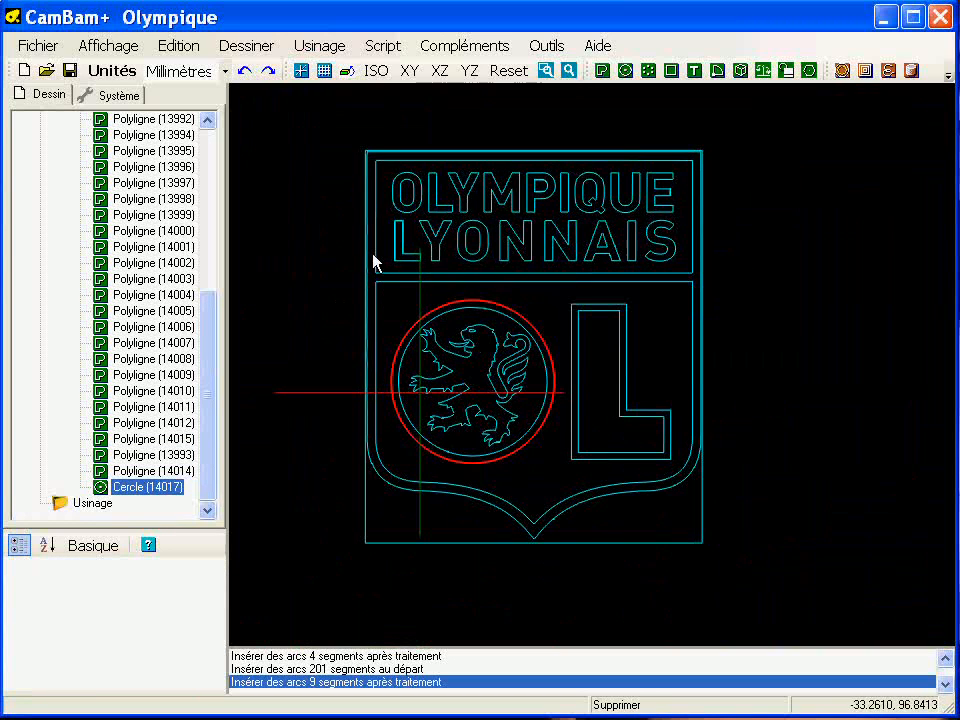
drag(207, 447, 238, 288)
scroll(446, 416, up, 2)
scroll(450, 414, down, 1)
middle_drag(548, 373, 539, 389)
click(396, 156)
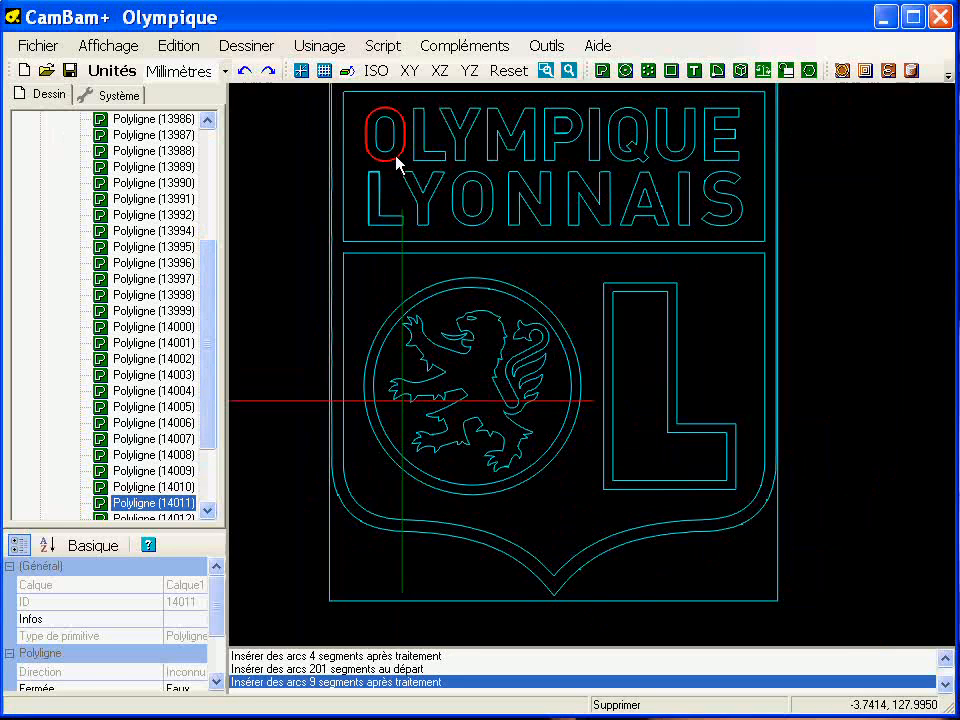
ctrl+click(393, 154)
ctrl+click(428, 155)
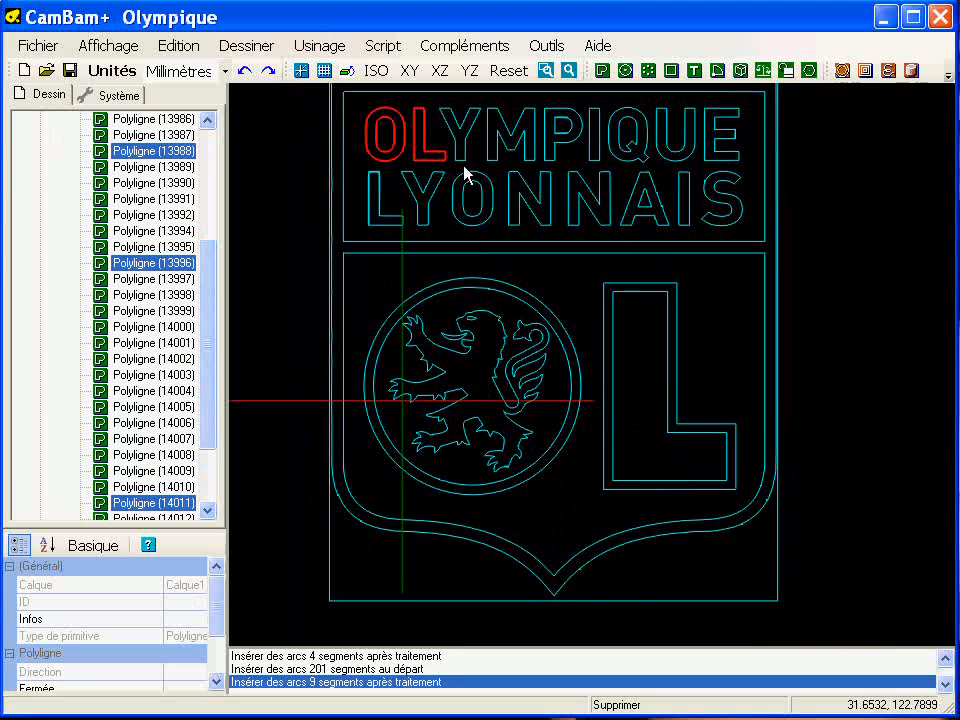
ctrl+click(466, 158)
ctrl+click(500, 160)
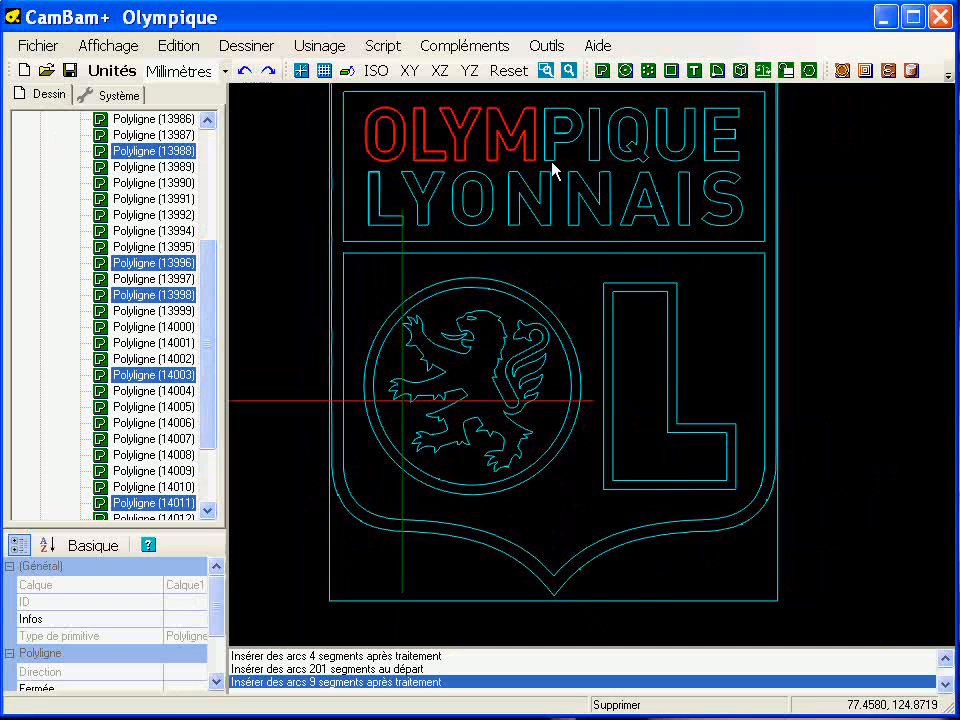
ctrl+click(555, 162)
ctrl+click(592, 160)
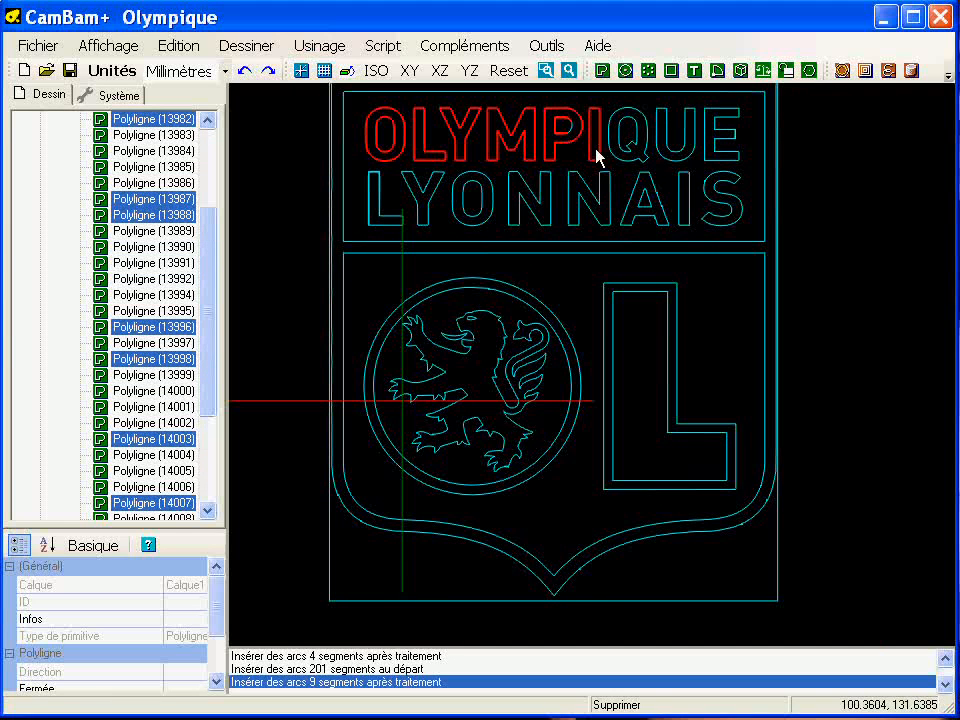
Step: Try deleting the doubled inner contour of the P in OLYMPIQUE, and undo the deletion
scroll(580, 143, up, 3)
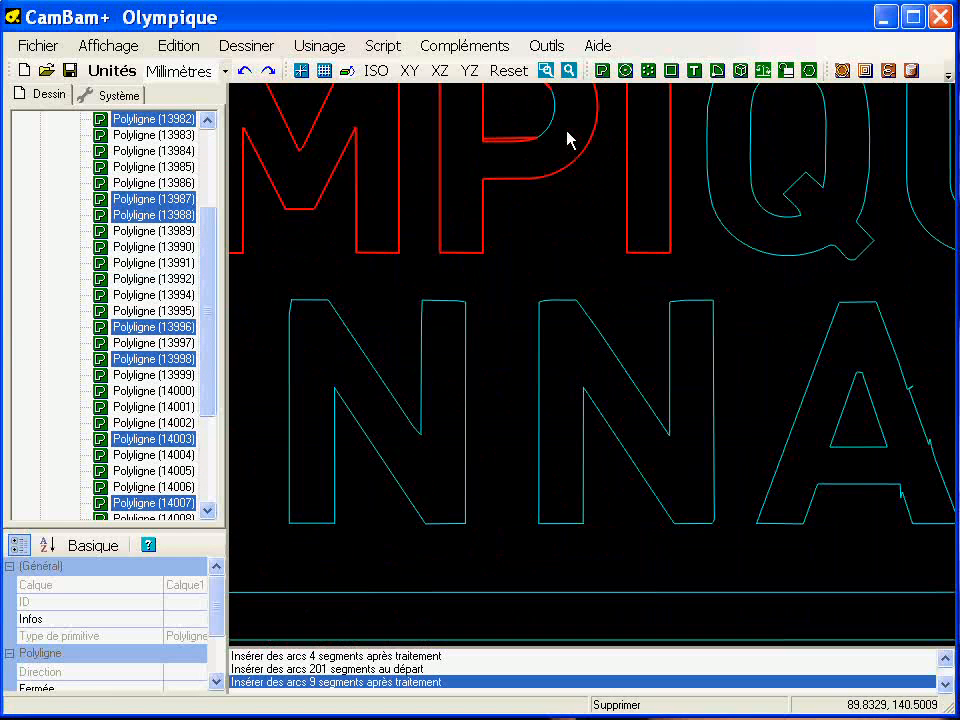
scroll(565, 140, up, 3)
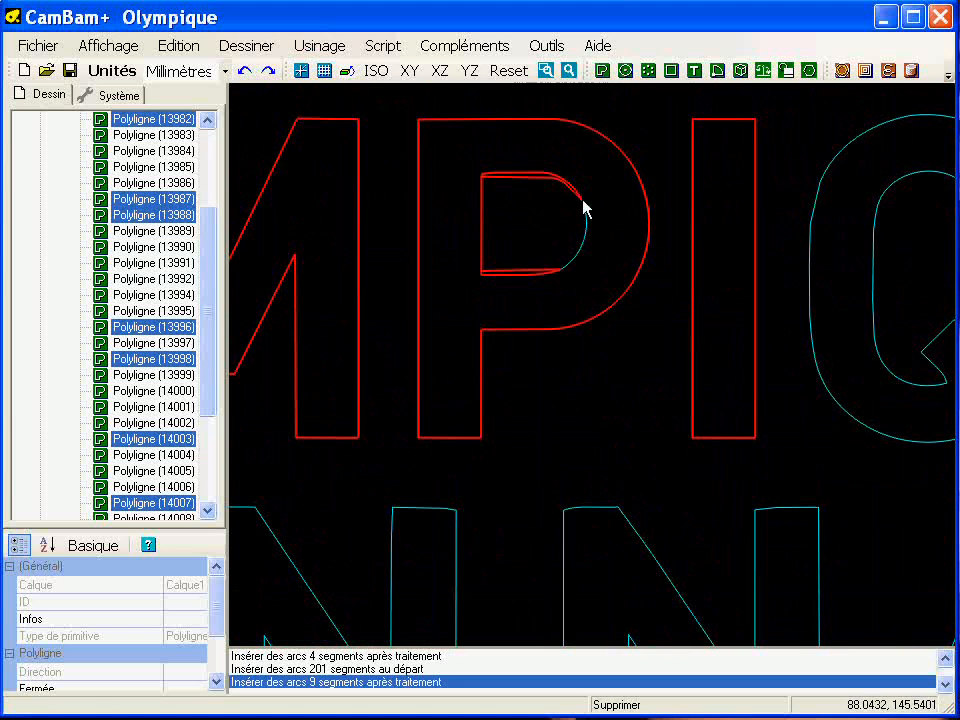
click(591, 244)
click(585, 242)
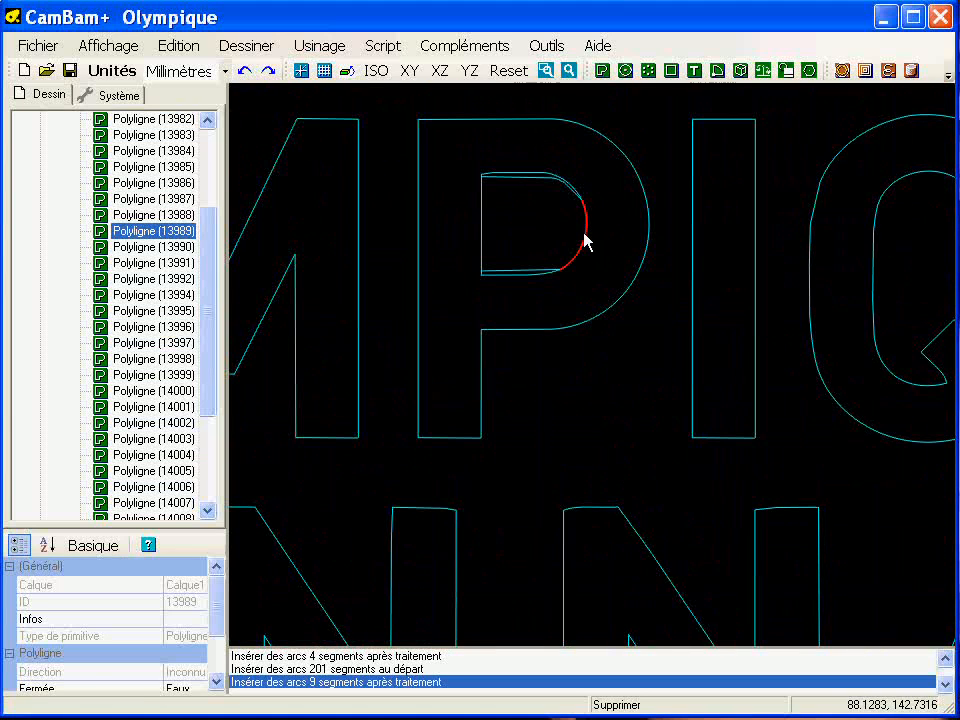
click(536, 179)
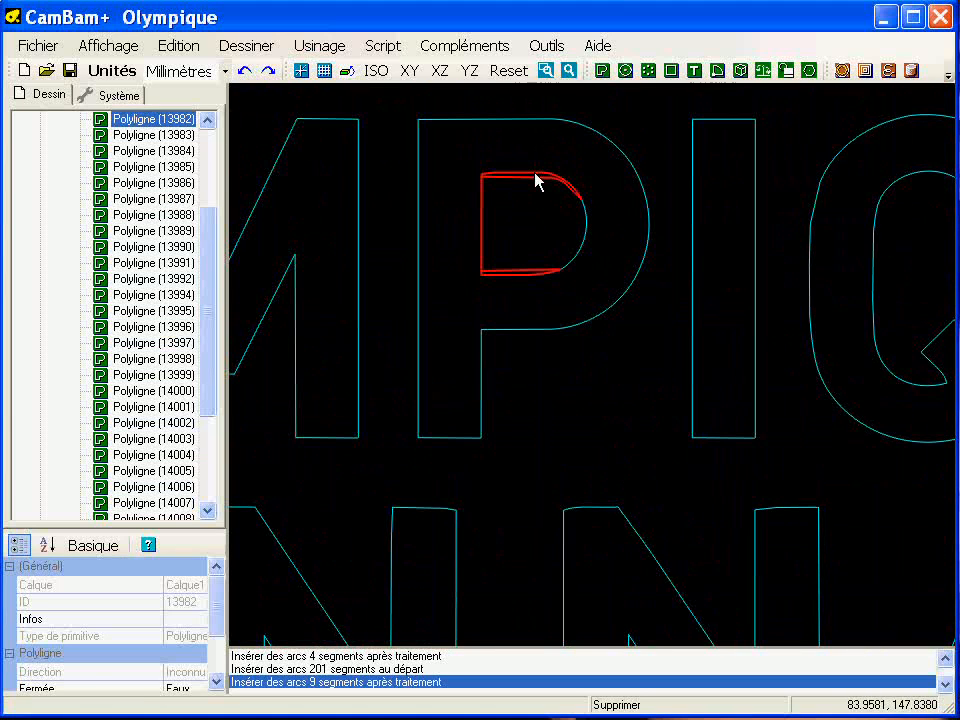
key(Delete)
key(Return)
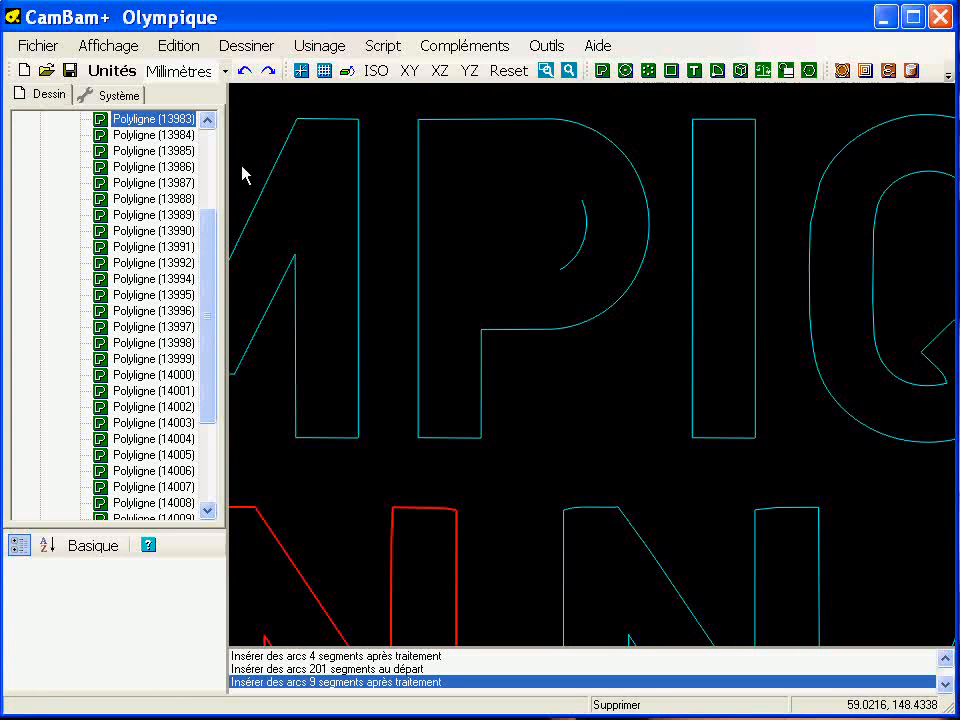
click(244, 71)
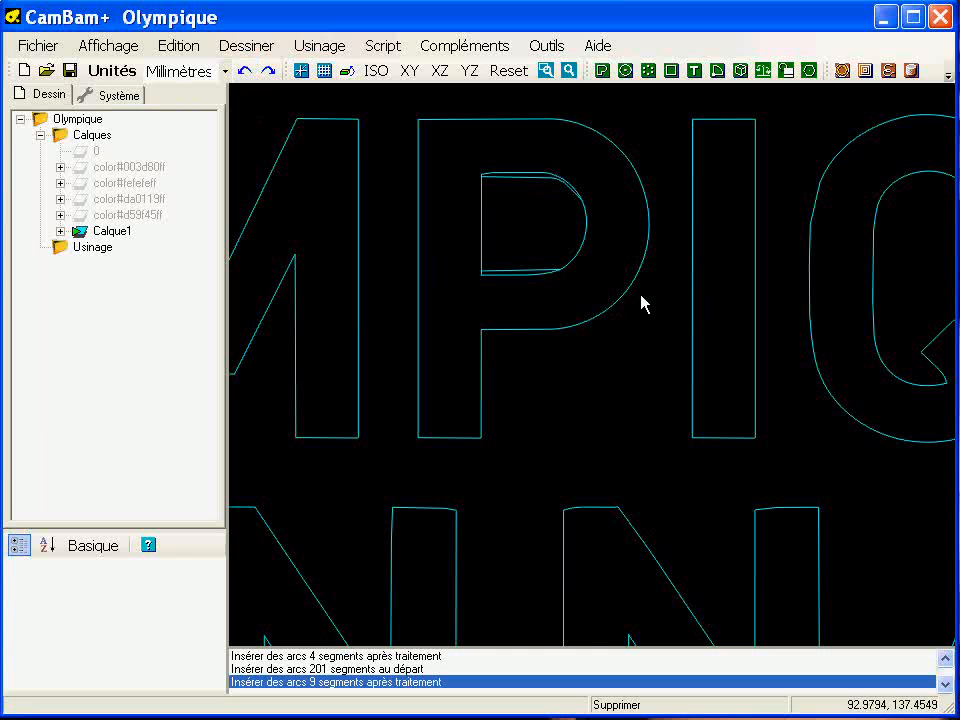
Step: Explode (Décomposer) the doubled inner polyline of the P in OLYMPIQUE into individual lines
middle_drag(641, 303, 585, 313)
click(476, 293)
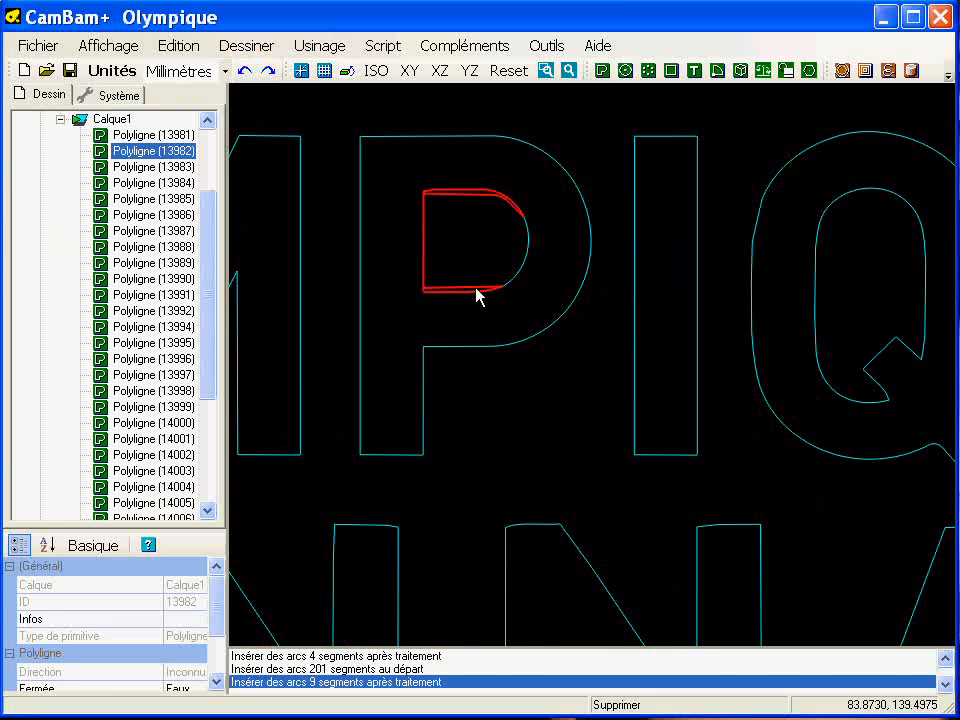
right_click(476, 293)
mouse_move(505, 325)
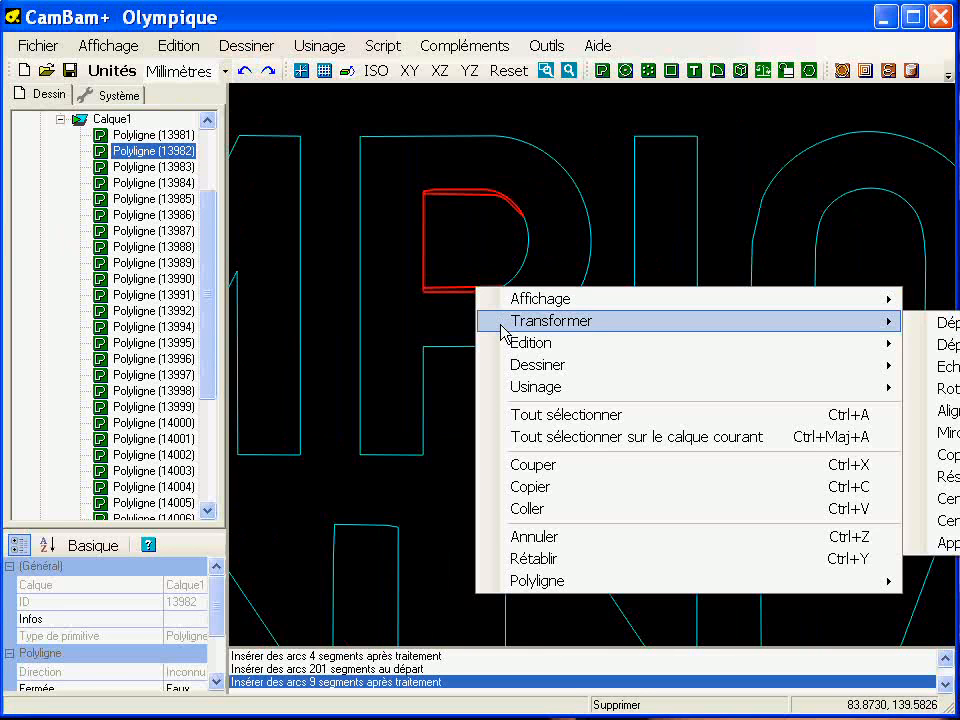
right_click(291, 182)
mouse_move(321, 216)
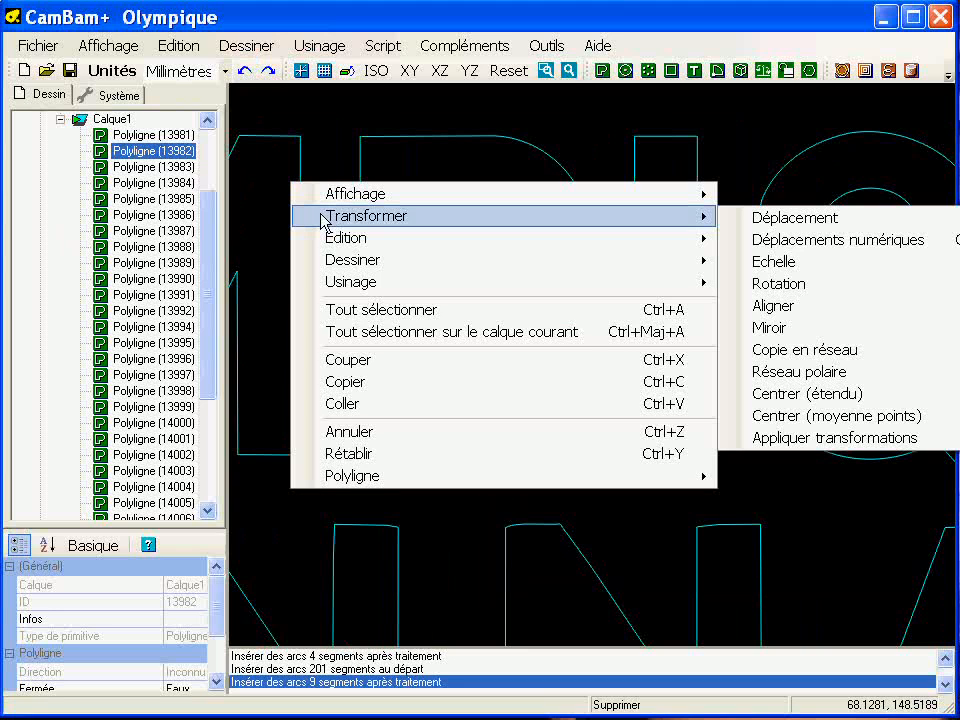
mouse_move(336, 240)
click(755, 243)
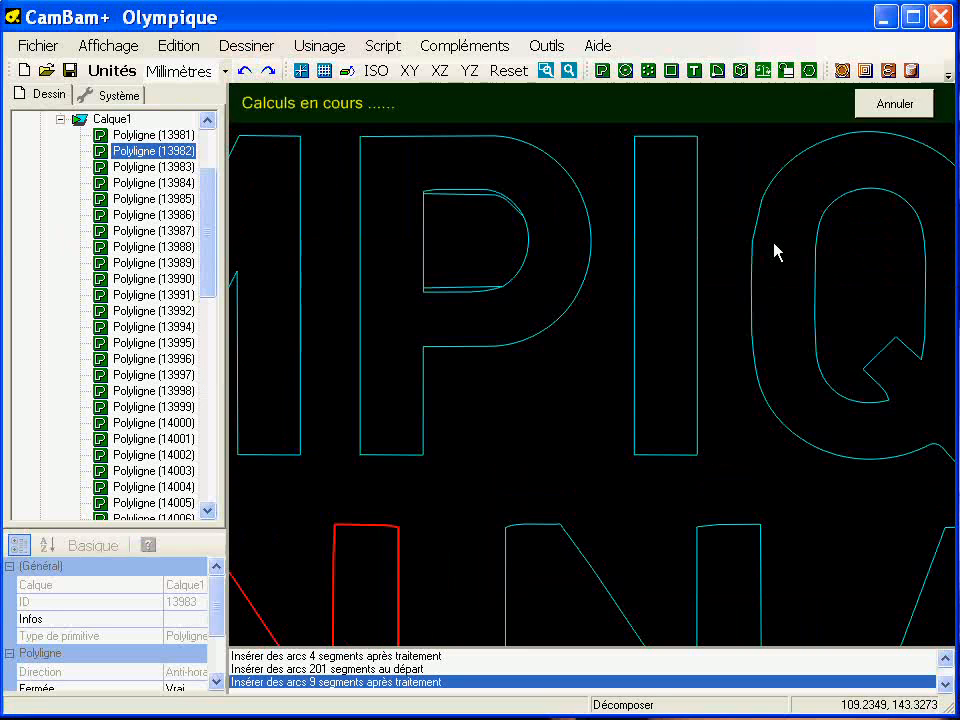
click(454, 220)
Step: Try deleting the redundant inner lines along the upper edge and curve of the P's counter, and undo the deletion
scroll(443, 203, up, 7)
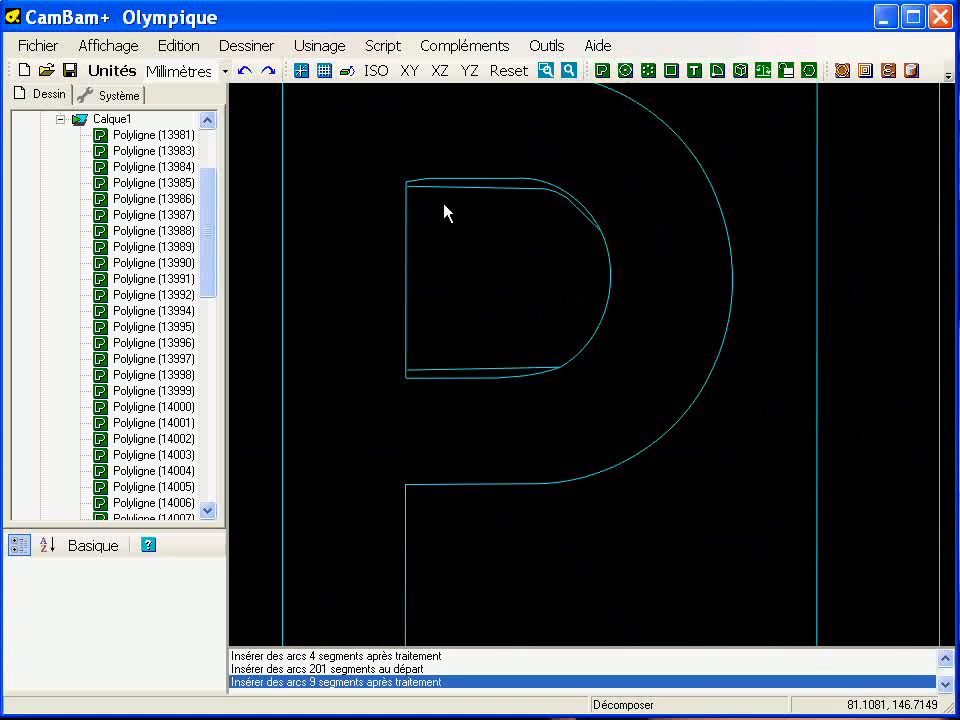
click(485, 189)
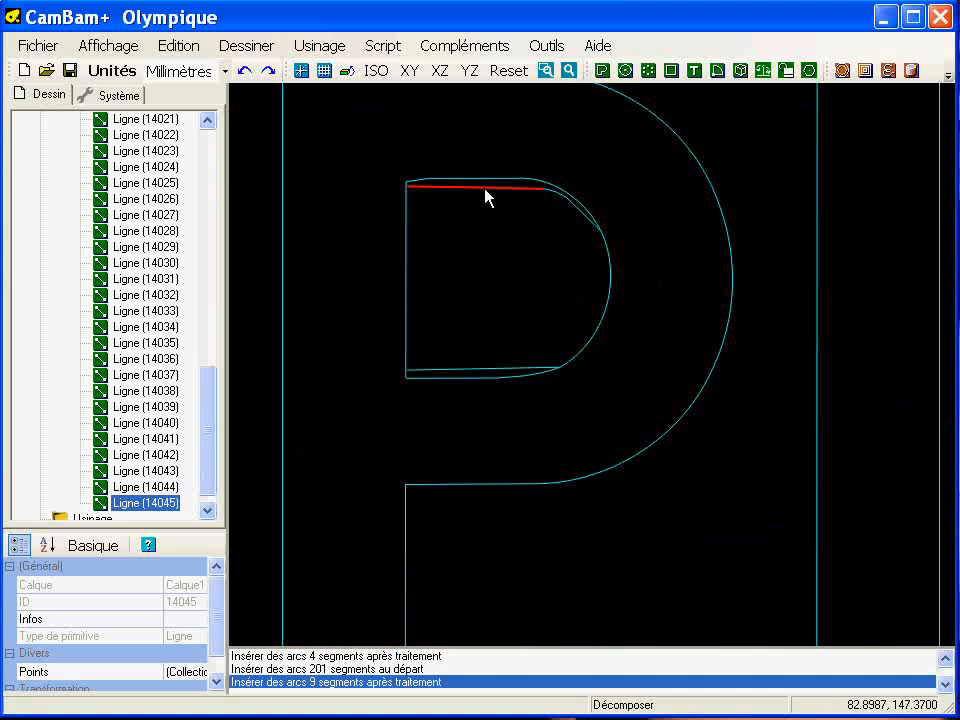
shift+click(551, 191)
shift+click(547, 191)
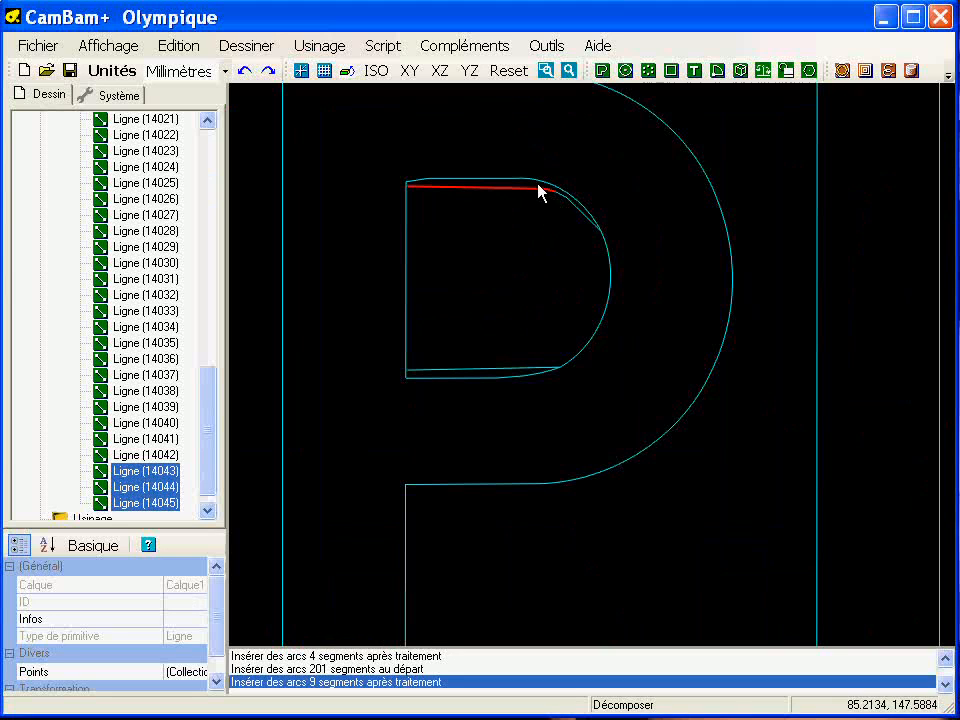
shift+drag(598, 233, 617, 251)
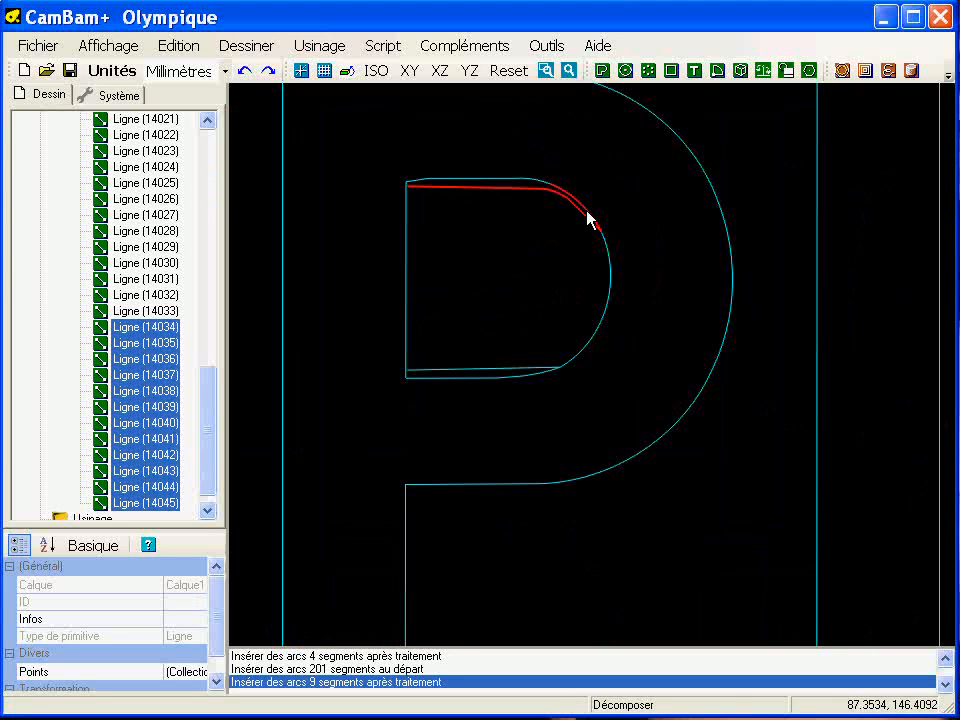
shift+click(584, 212)
shift+click(565, 197)
shift+click(560, 196)
shift+click(569, 201)
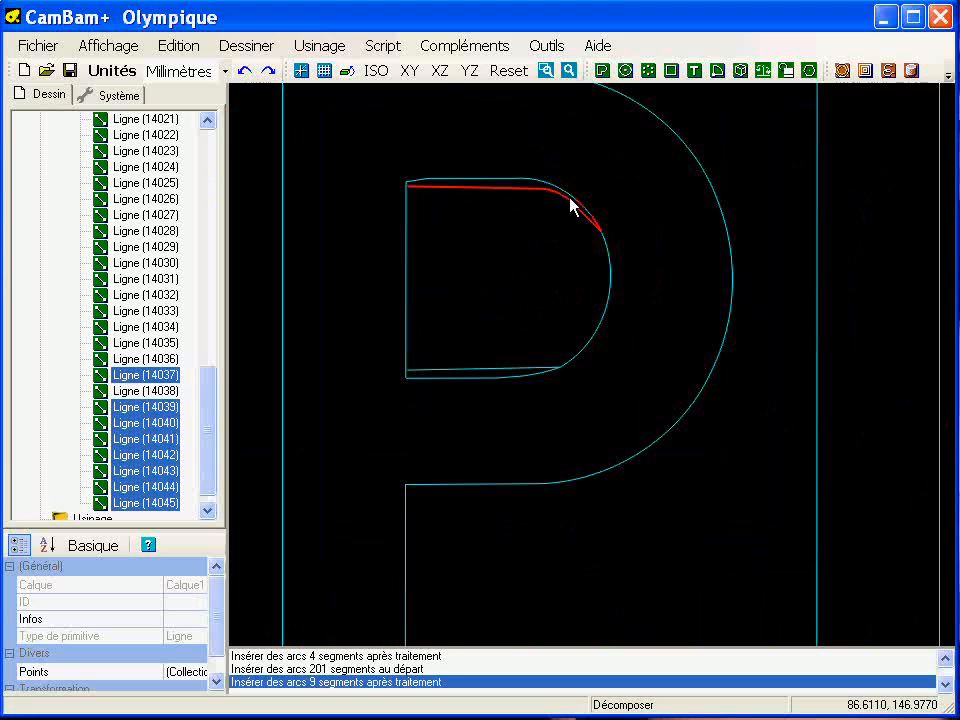
shift+click(591, 214)
scroll(613, 234, up, 4)
shift+click(591, 225)
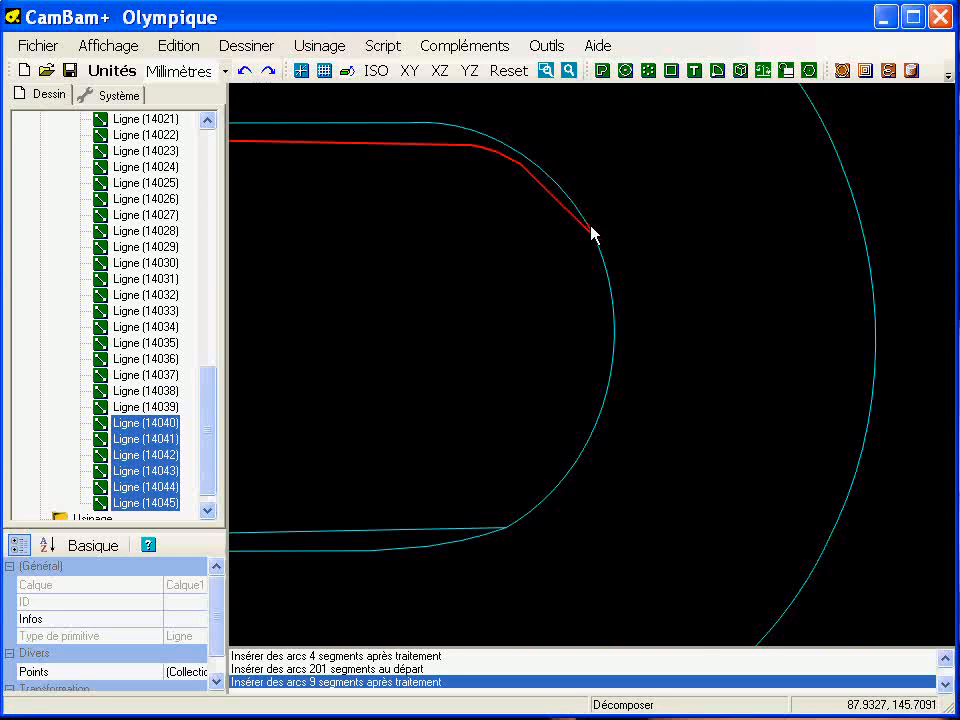
key(Delete)
key(Return)
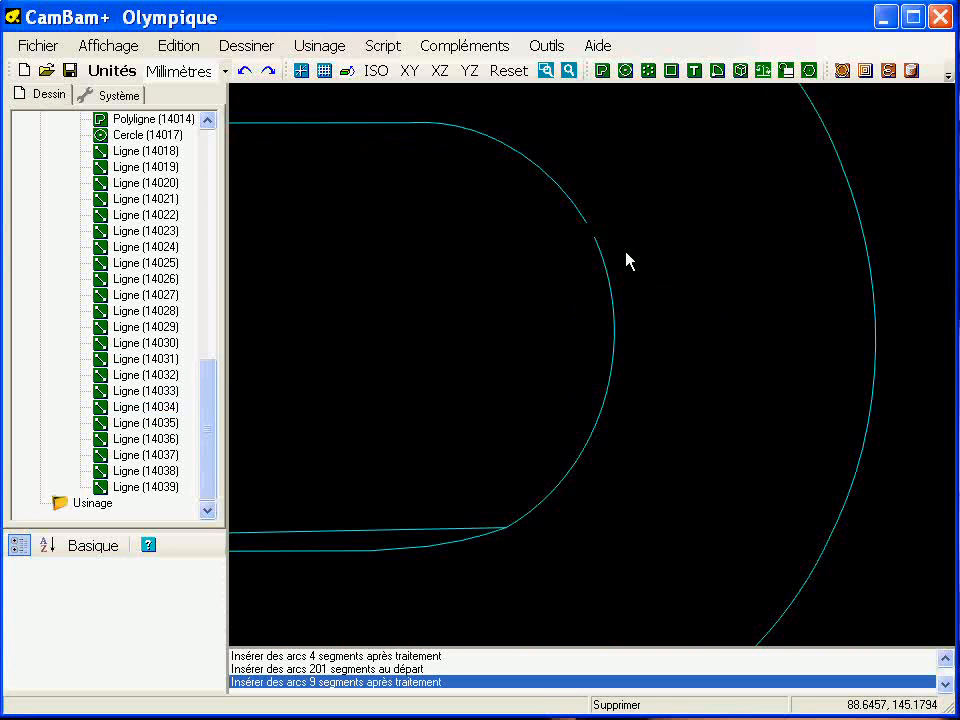
scroll(626, 260, down, 2)
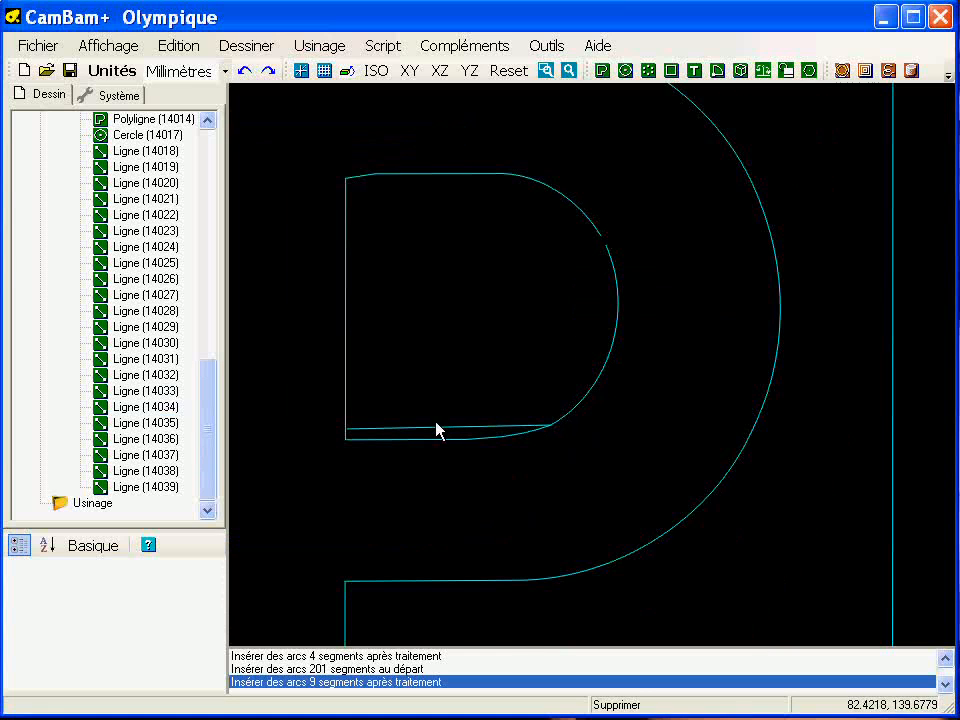
click(244, 72)
Step: Delete the five redundant lines running inside the upper edge and upper-right curve of the P's counter
scroll(589, 259, up, 4)
click(618, 230)
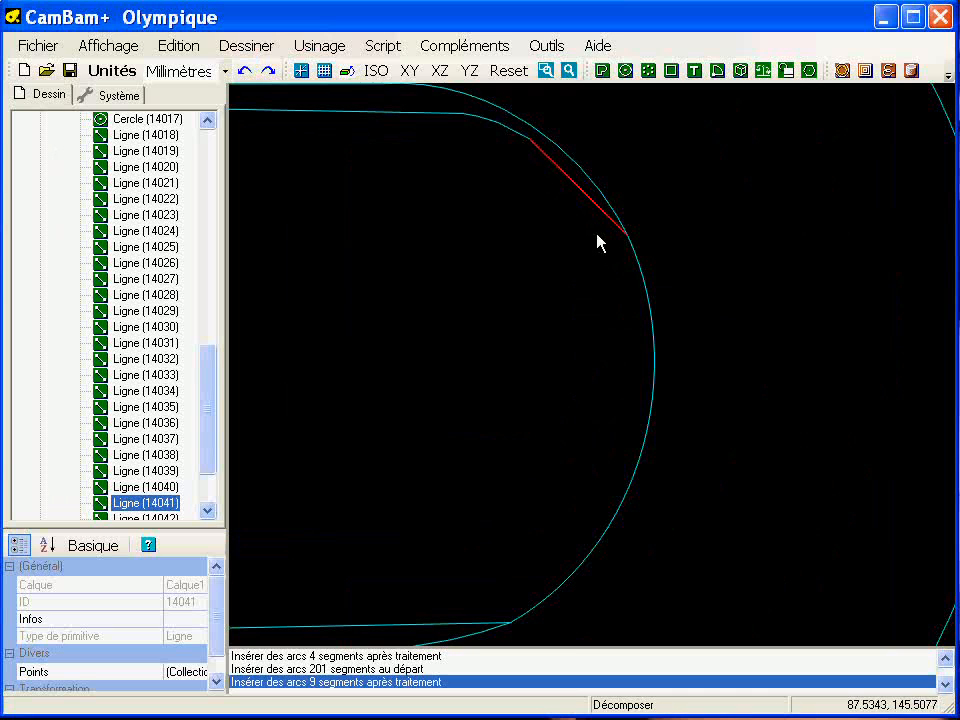
ctrl+click(510, 131)
ctrl+click(482, 121)
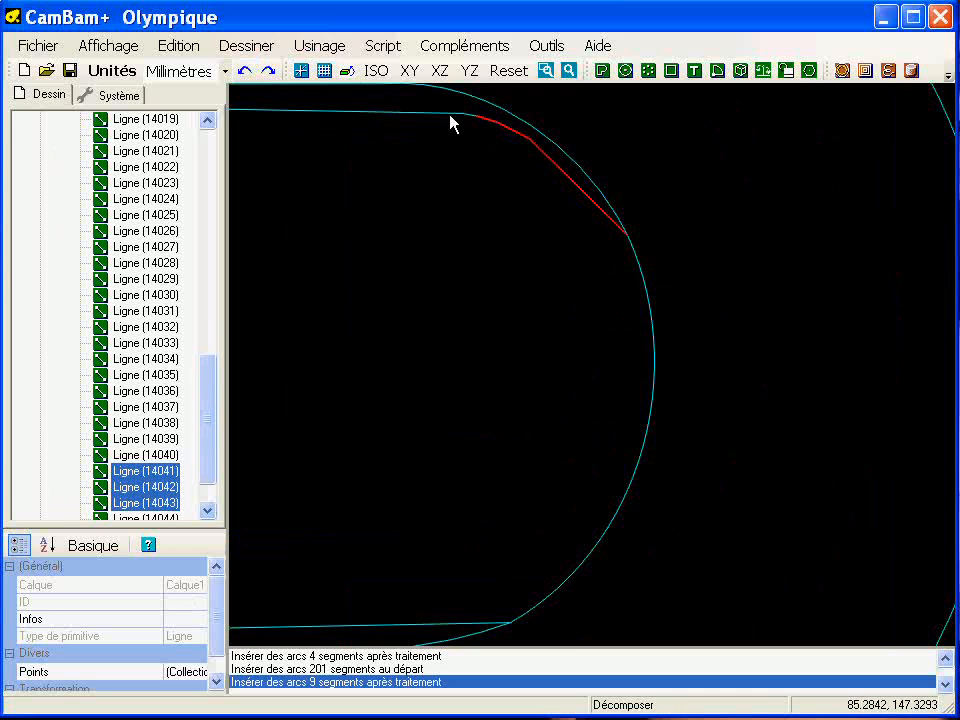
ctrl+click(450, 115)
ctrl+click(466, 116)
key(Delete)
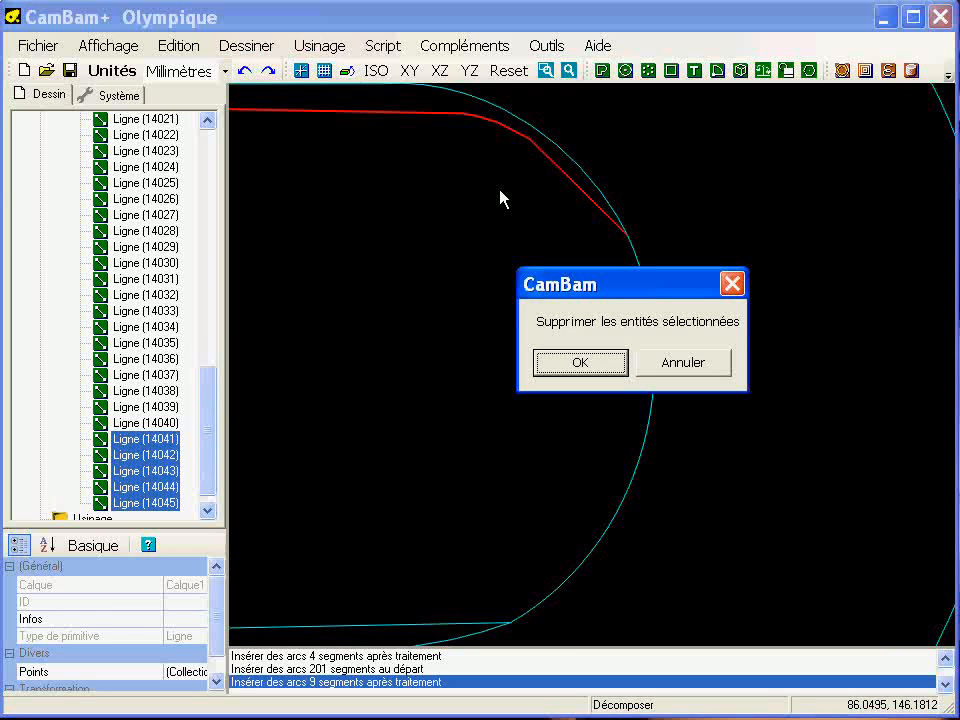
key(Return)
Step: Delete the redundant straight line just above the lower edge of the P's counter
scroll(514, 223, down, 3)
middle_drag(459, 262, 516, 236)
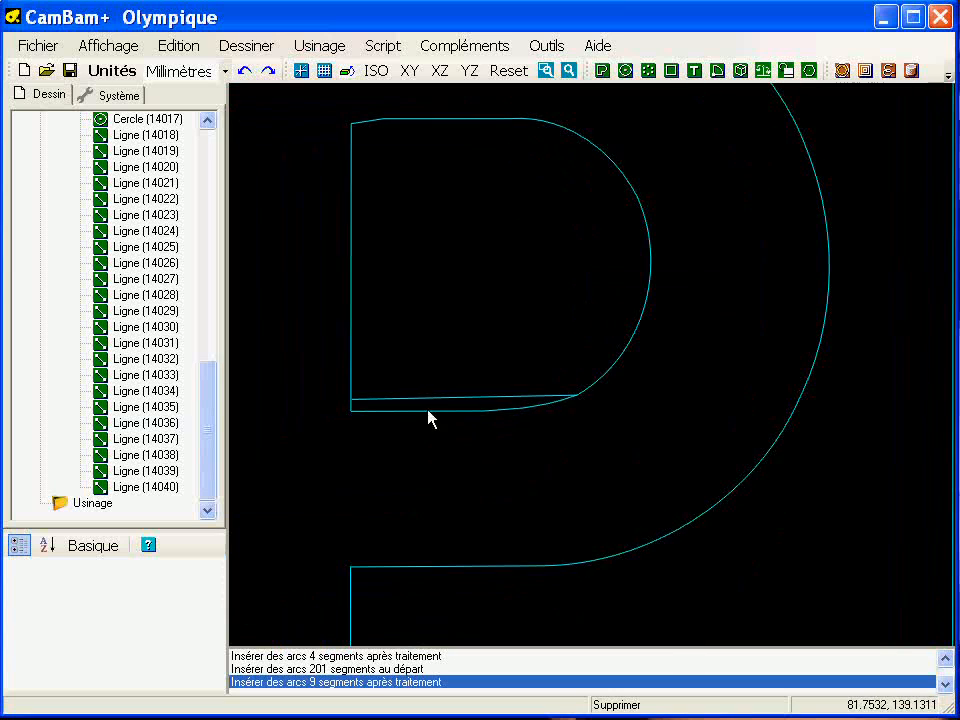
click(397, 401)
key(Delete)
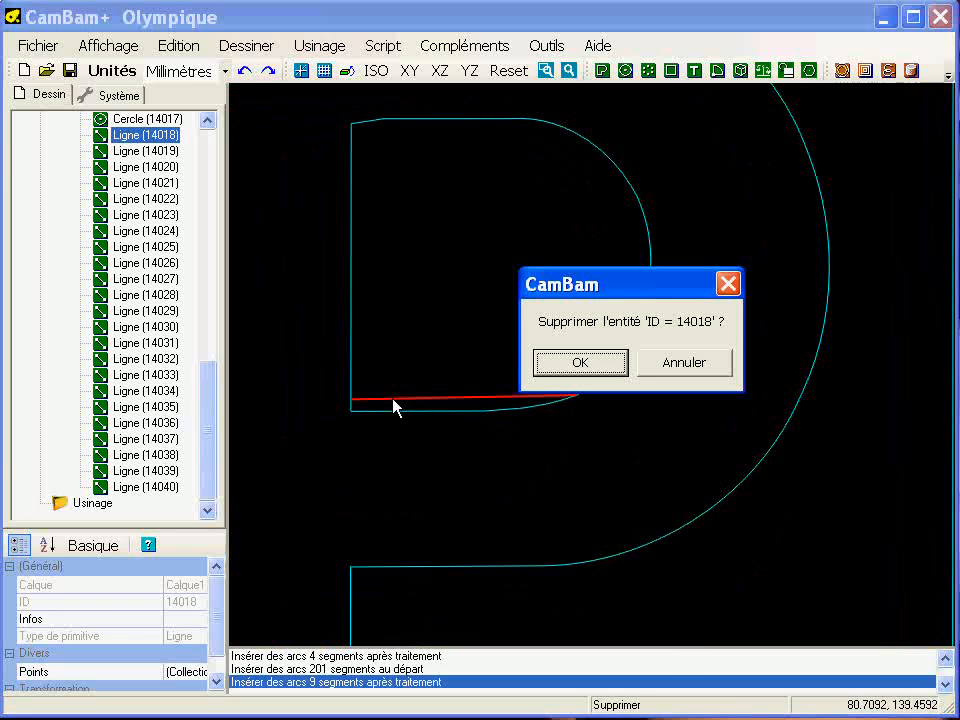
key(Return)
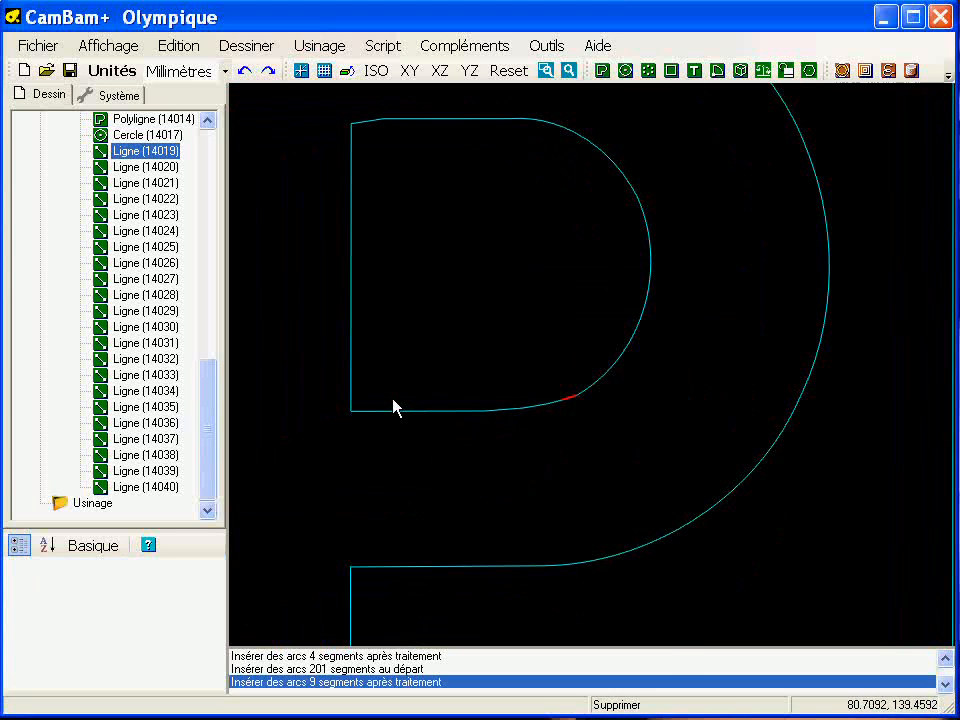
Step: Convert the exploded lines of the P's counter to polylines and join them with a tolerance of 0.1
click(364, 123)
click(352, 140)
drag(332, 107, 685, 460)
key(ctrl+p)
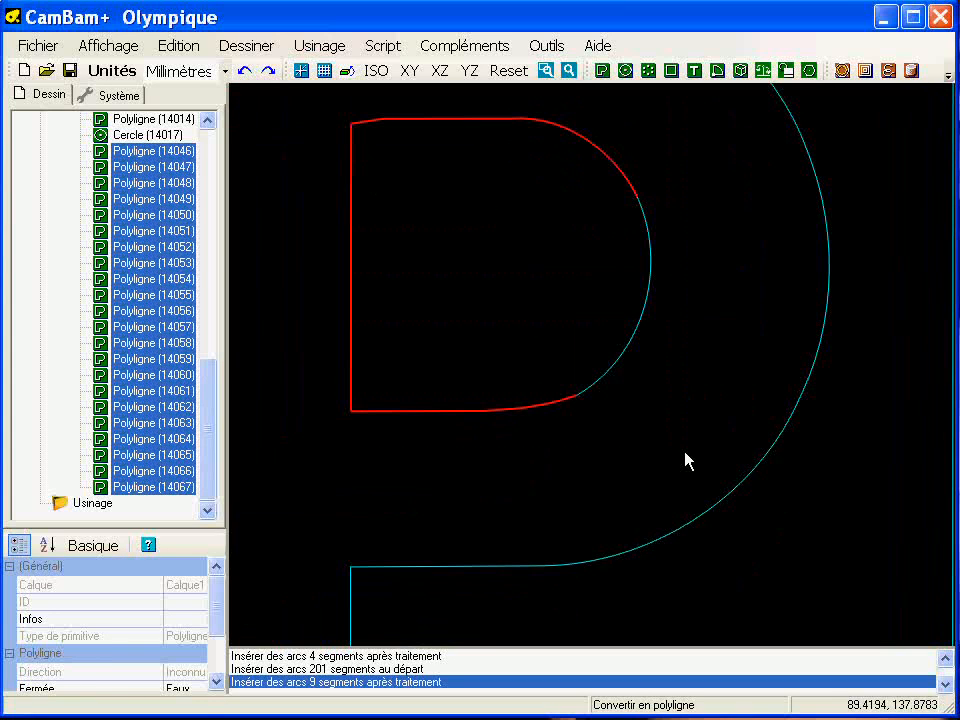
key(ctrl+j)
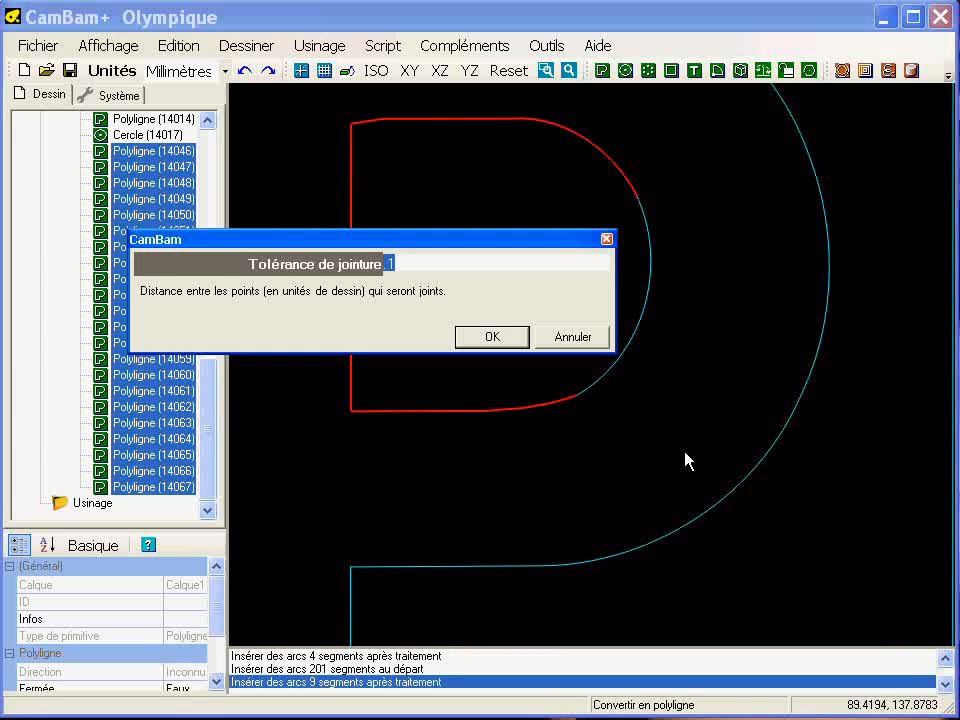
key(Return)
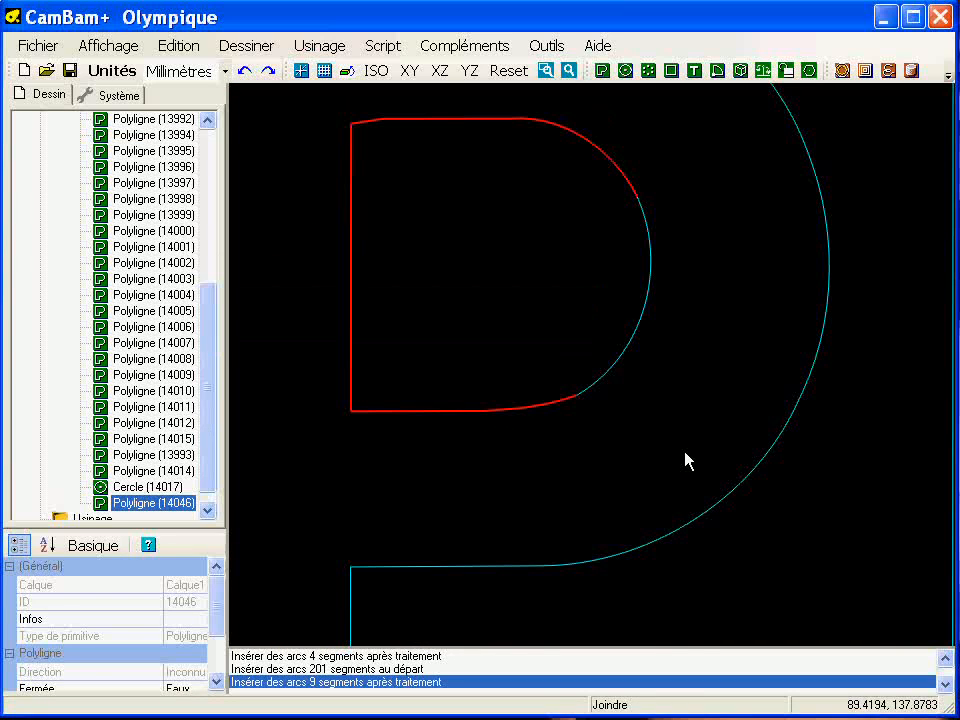
Step: Try moving the separate right-hand arc away from the P's counter, and undo the move
click(651, 434)
click(650, 296)
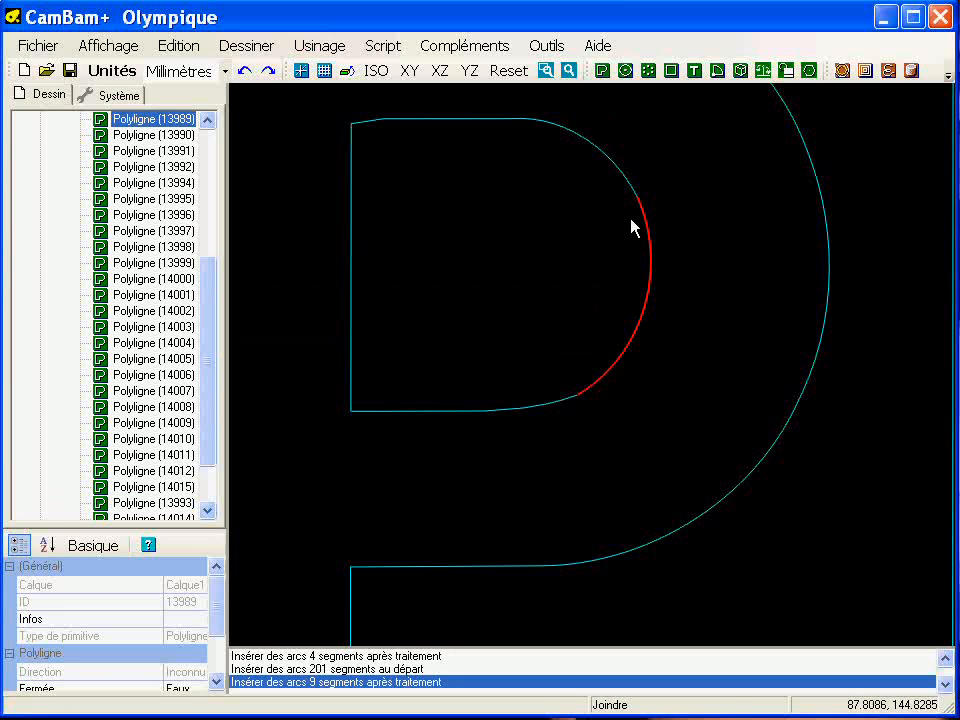
drag(650, 300, 795, 376)
click(246, 72)
Step: Square the upper-left corner of the P's counter by moving its corner point and the neighbouring upper-edge point together
double_click(384, 119)
scroll(342, 95, up, 9)
drag(364, 162, 365, 151)
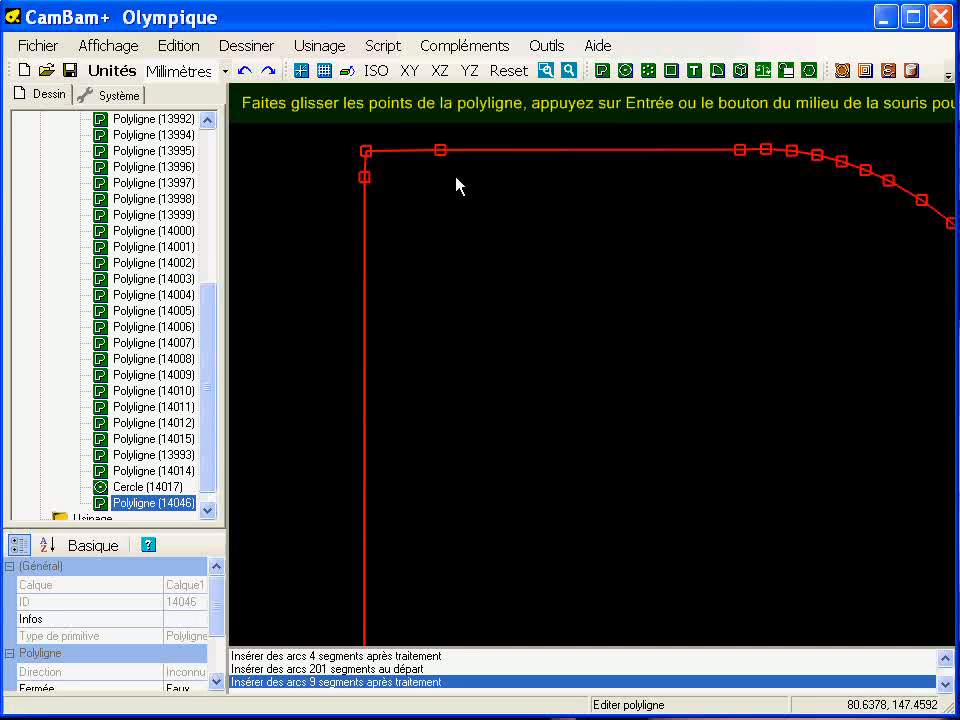
drag(440, 151, 379, 151)
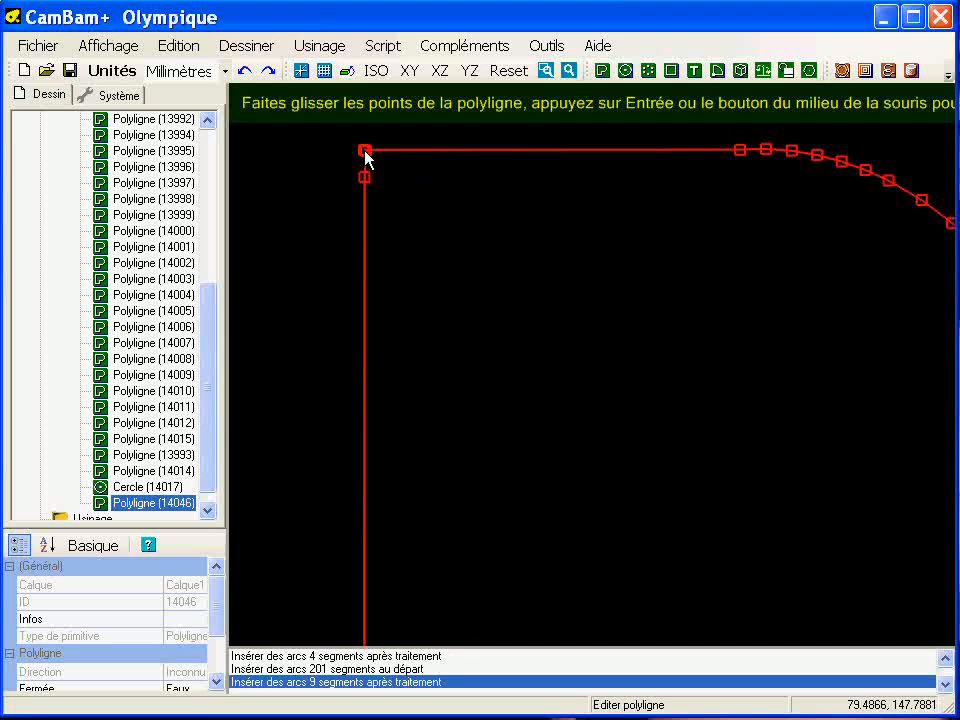
Step: Try to clean duplicate points from the P's counter polyline, and end its point editing
right_click(305, 155)
mouse_move(441, 450)
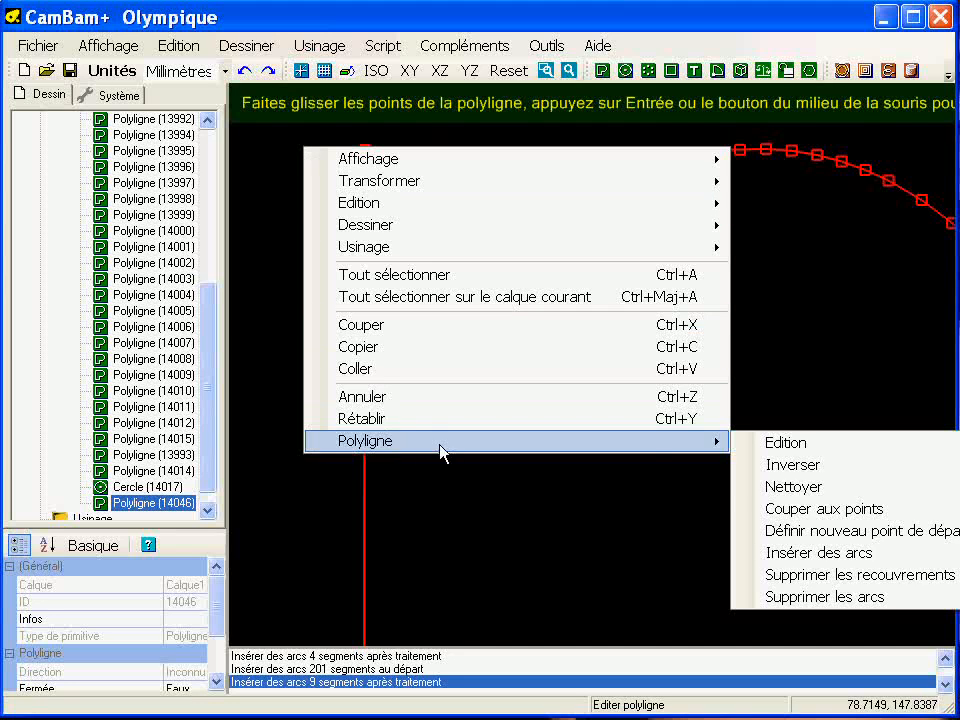
click(760, 488)
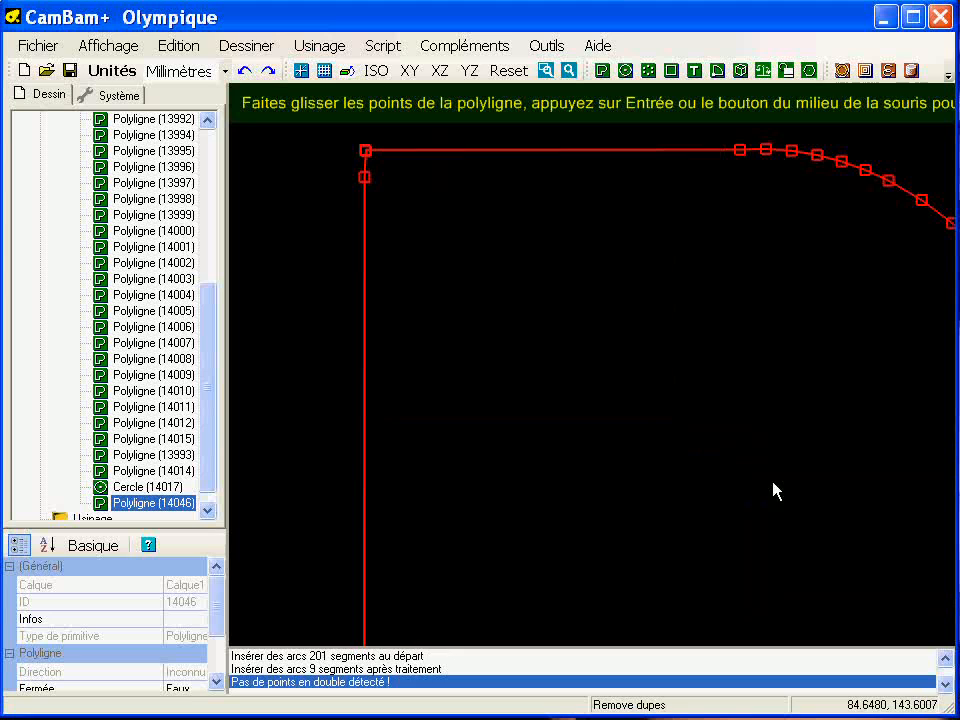
click(107, 47)
click(107, 47)
middle_click(392, 243)
Step: Move the two nearly coincident points at the upper-left corner of the P's counter exactly onto each other
double_click(367, 153)
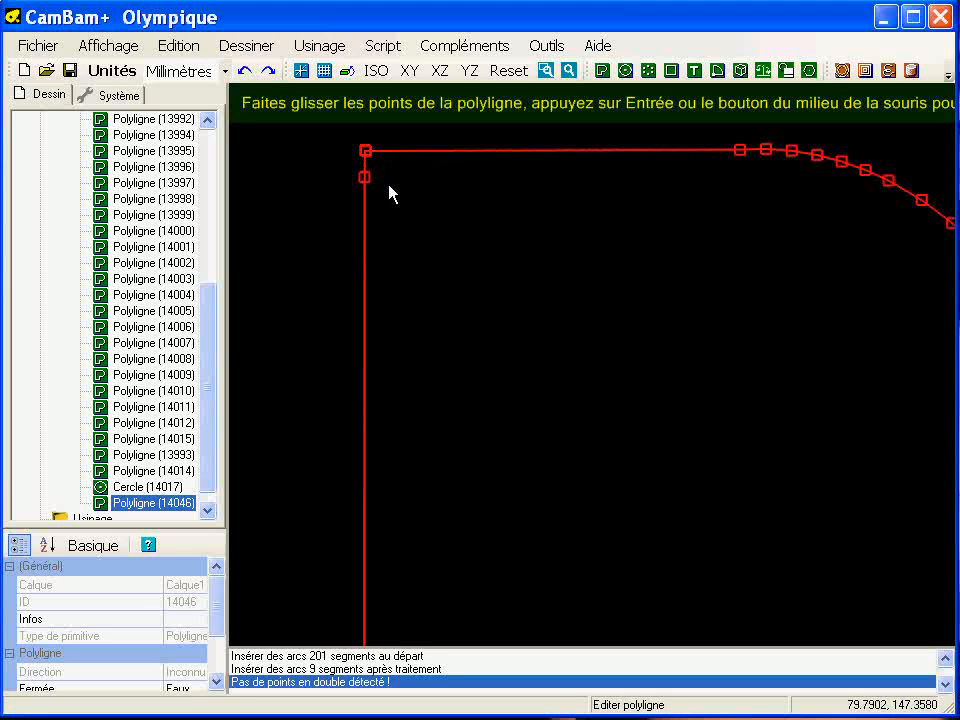
scroll(372, 150, up, 5)
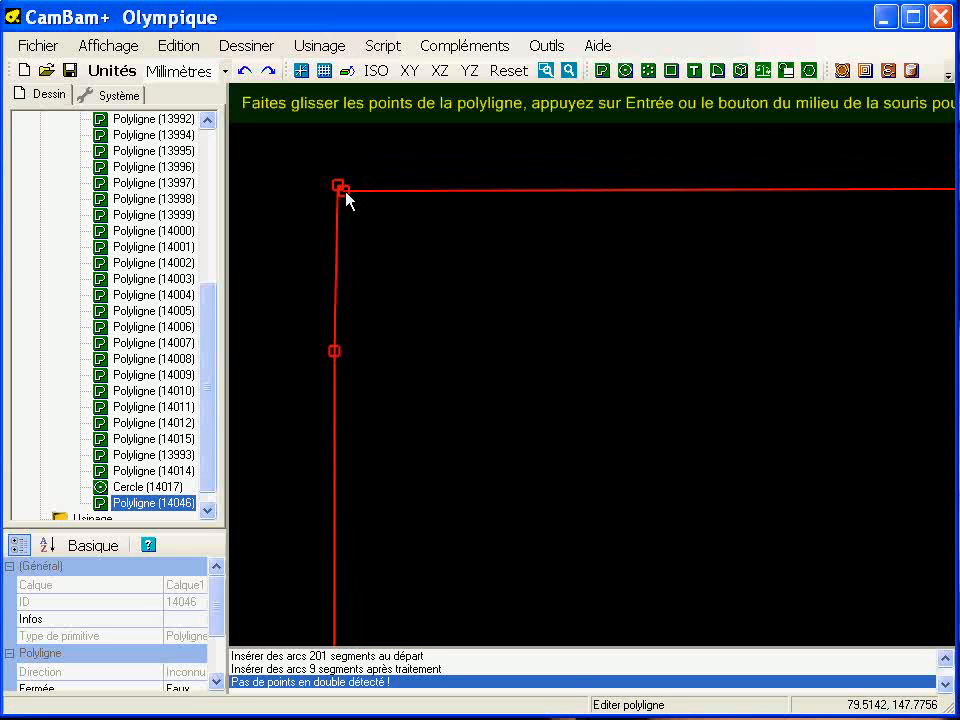
key(Return)
double_click(362, 190)
mouse_move(345, 190)
mouse_down()
mouse_move(351, 177)
mouse_move(341, 183)
mouse_up()
scroll(437, 285, down, 4)
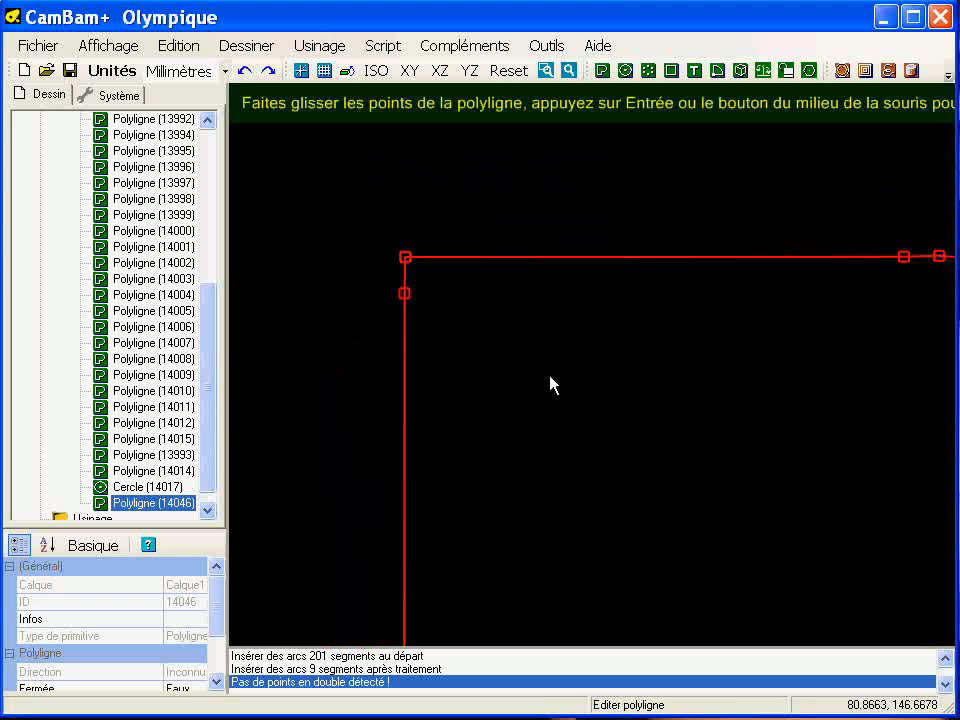
Step: Finish the point editing and clean the P's counter polyline of duplicate points
key(Return)
right_click(270, 204)
mouse_move(418, 496)
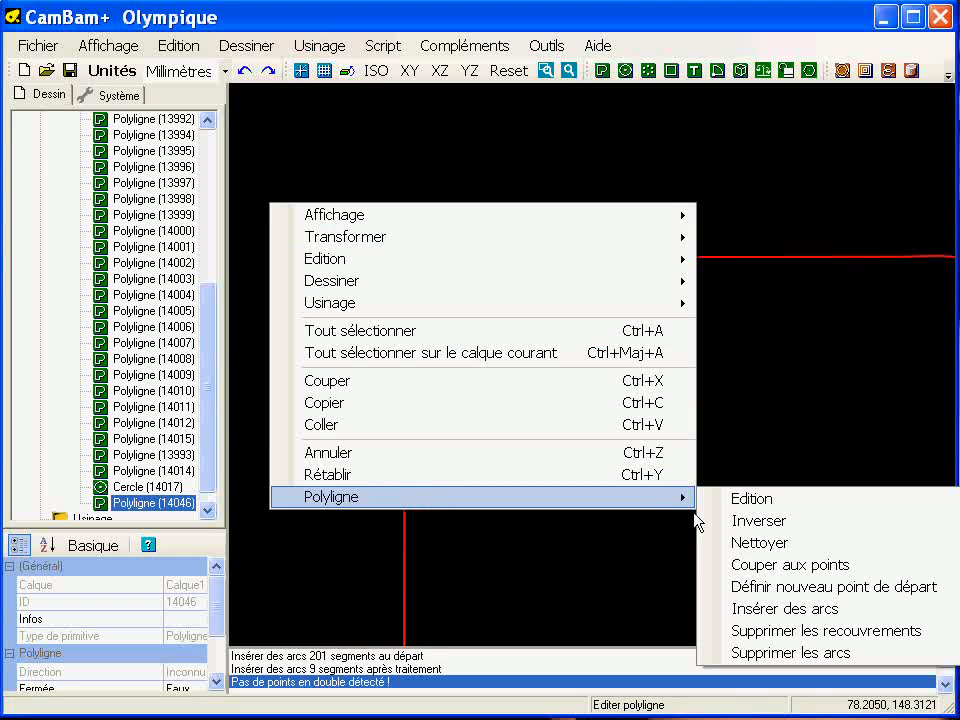
click(722, 544)
scroll(629, 472, up, 1)
scroll(454, 321, down, 5)
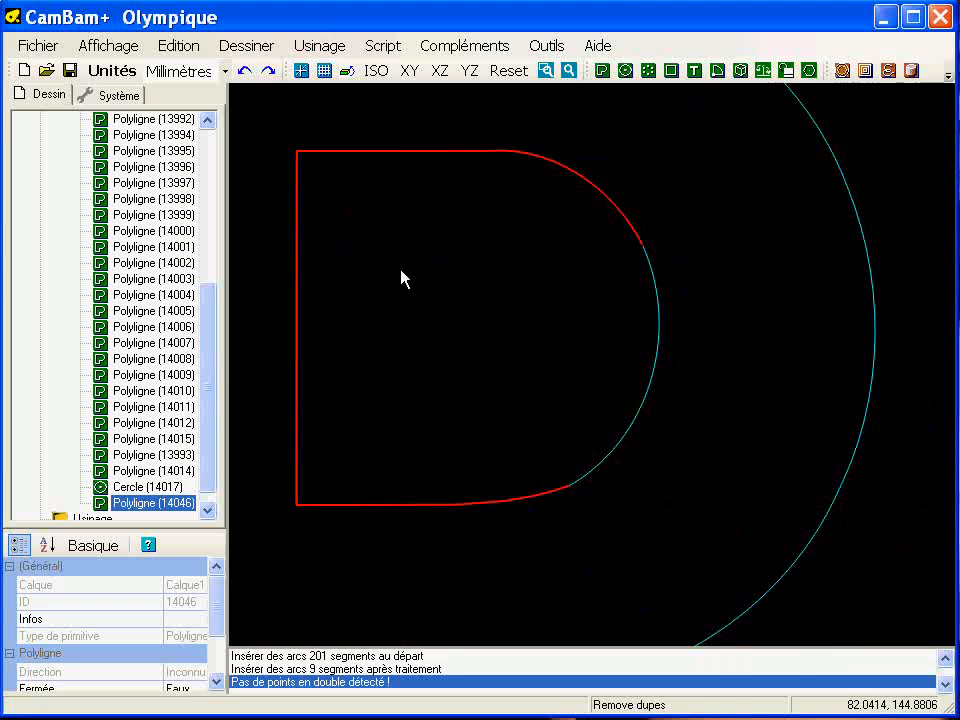
Step: Collapse Calque1 in the drawing tree and add a new layer named Calque2
drag(214, 328, 175, 462)
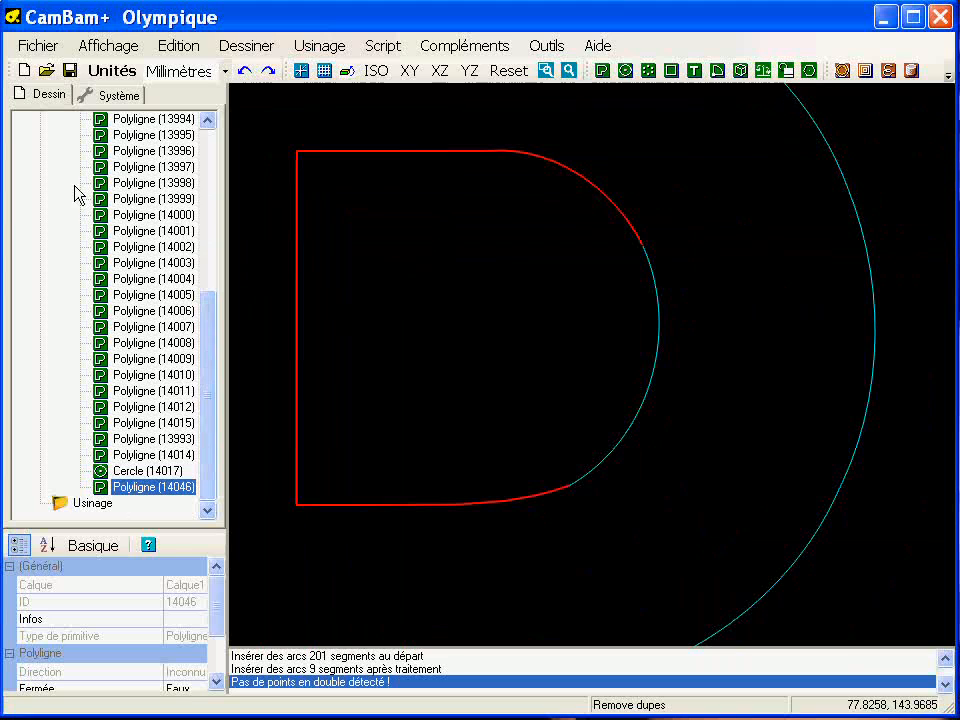
drag(207, 335, 205, 175)
click(60, 231)
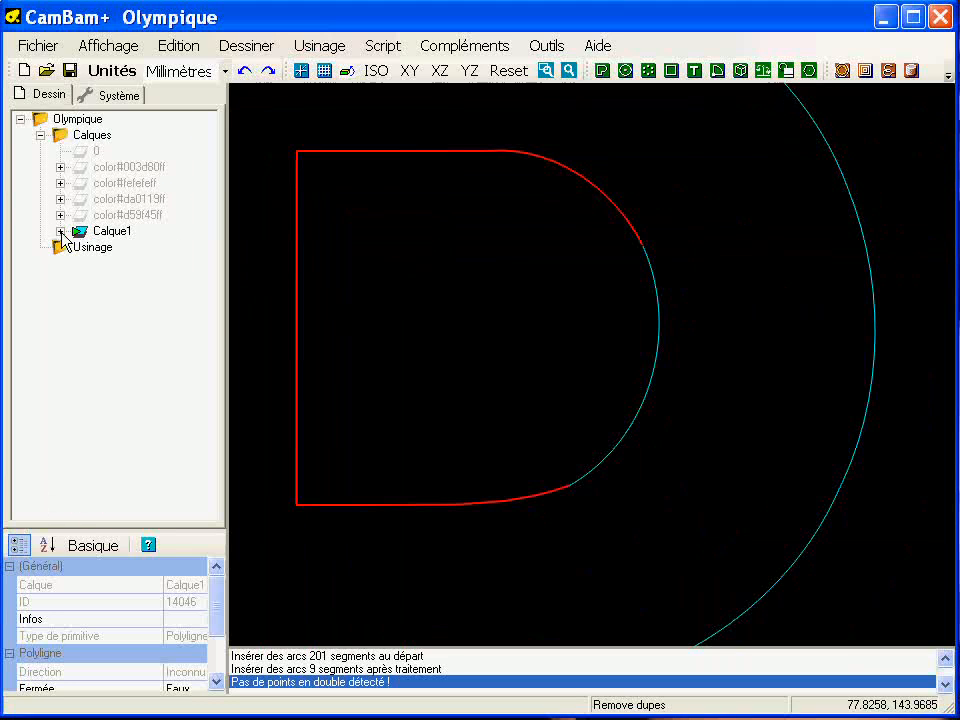
right_click(98, 138)
click(127, 147)
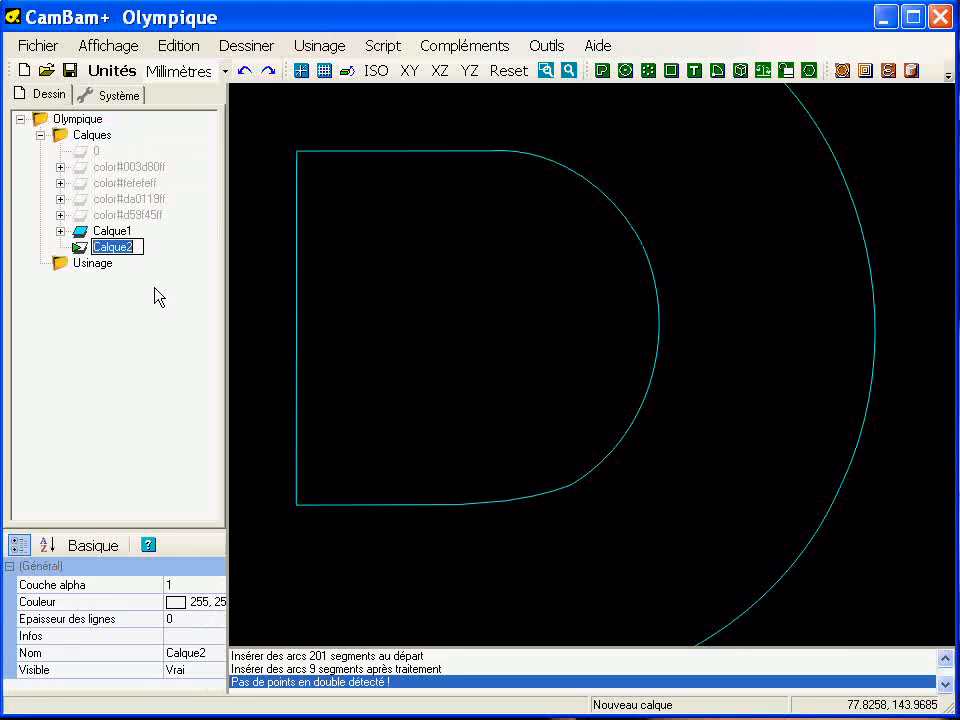
Step: Merge the P's counter polyline and its right-hand arc by removing overlaps with a tolerance of .05
click(452, 151)
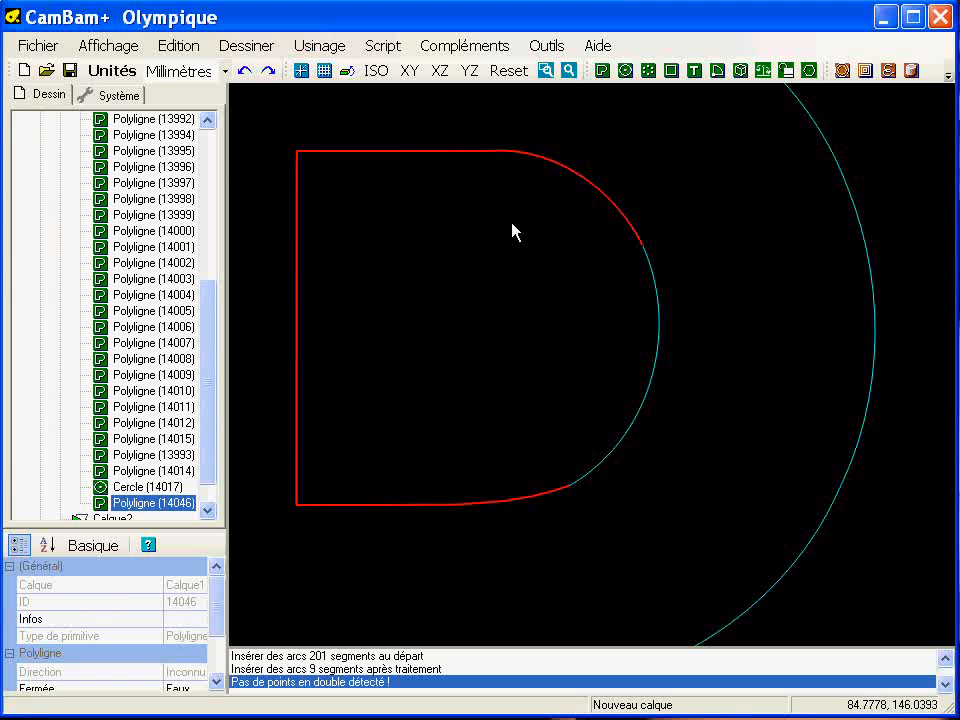
ctrl+click(650, 396)
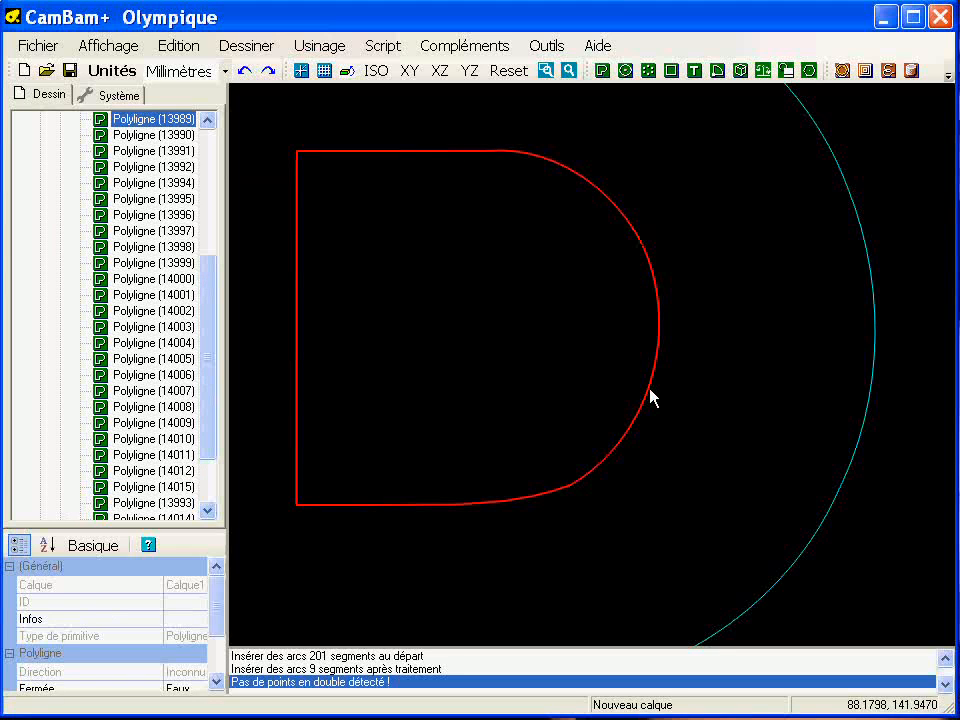
right_click(381, 257)
mouse_move(492, 543)
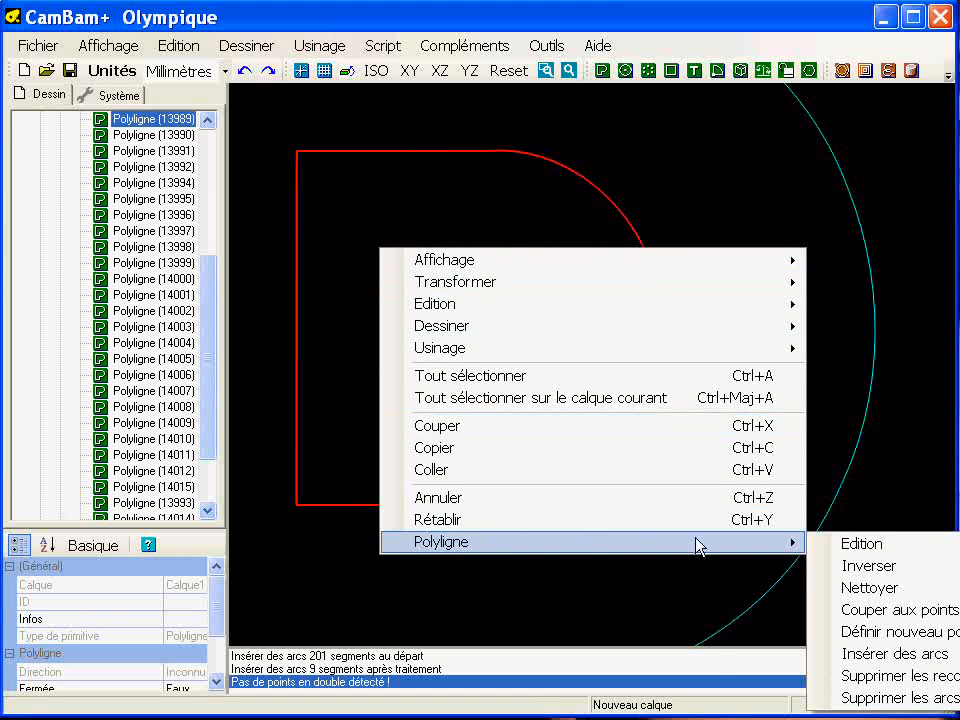
click(950, 677)
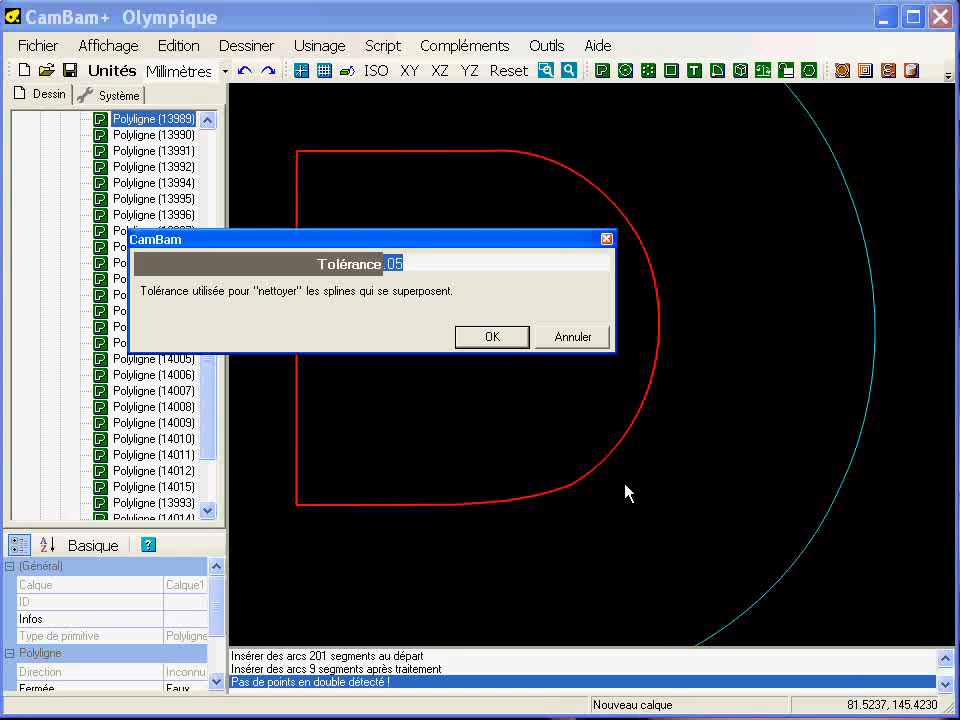
click(524, 345)
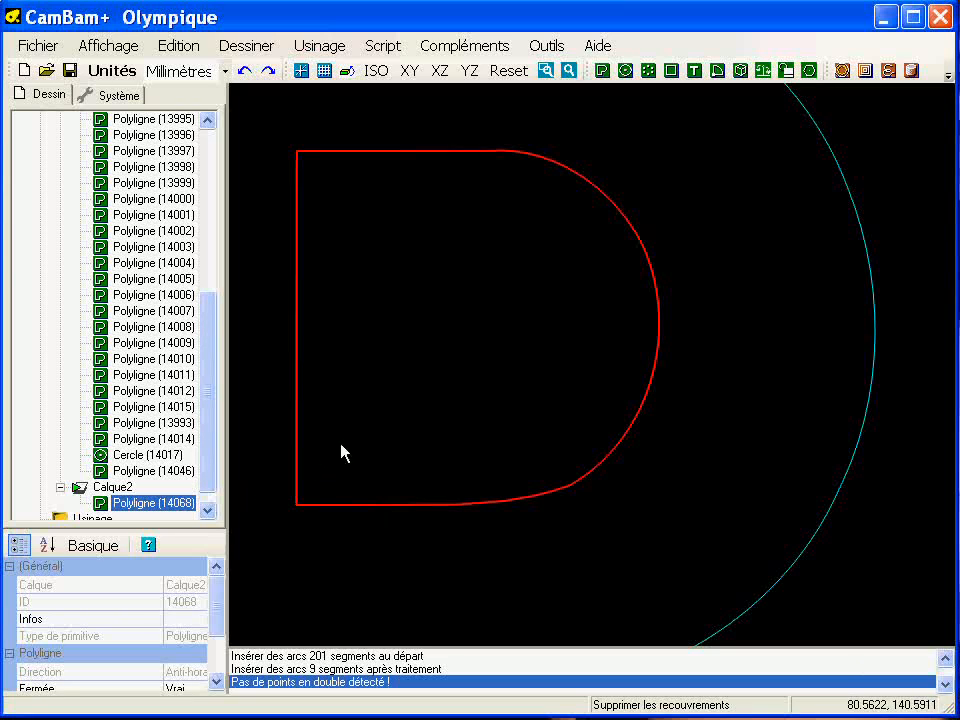
Step: Delete the two original Calque1 pieces of the P's counter, keeping the merged polyline on Calque2
click(160, 503)
click(386, 362)
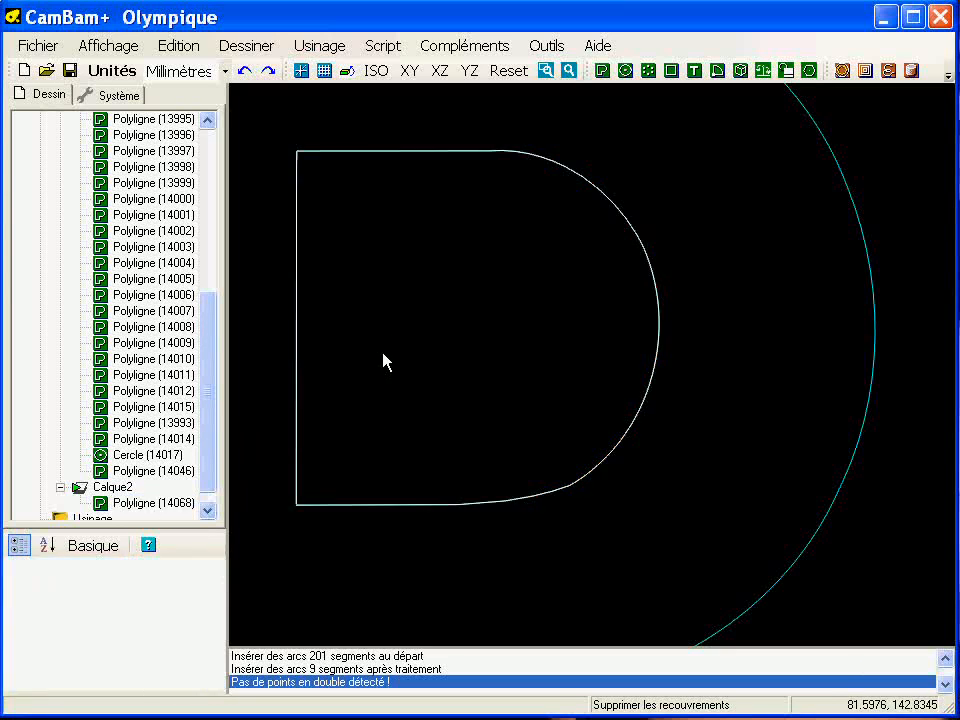
click(468, 159)
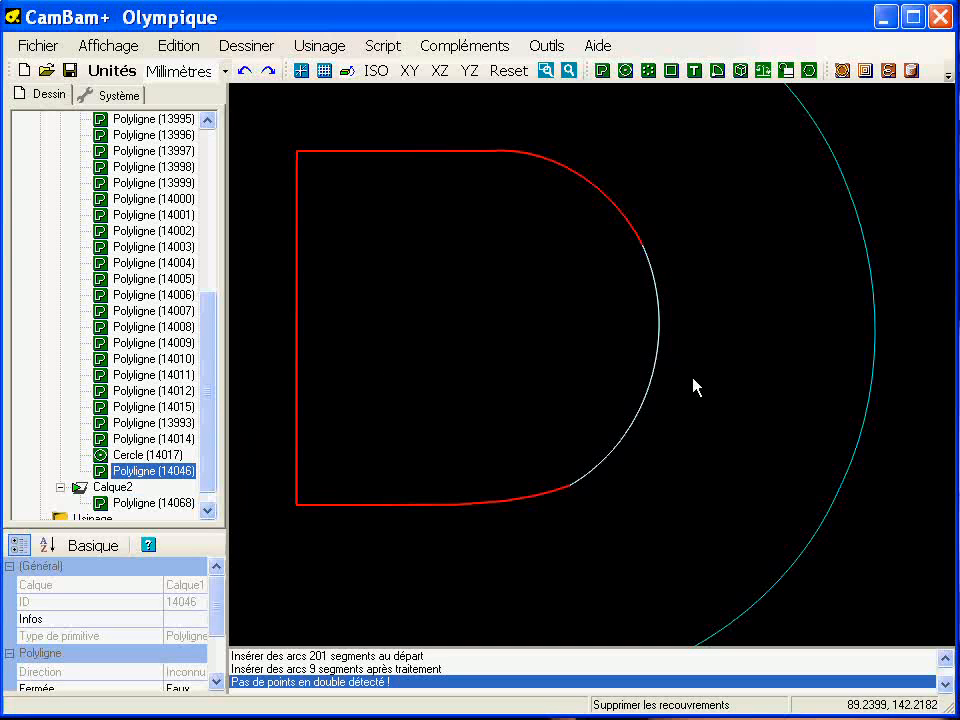
key(Delete)
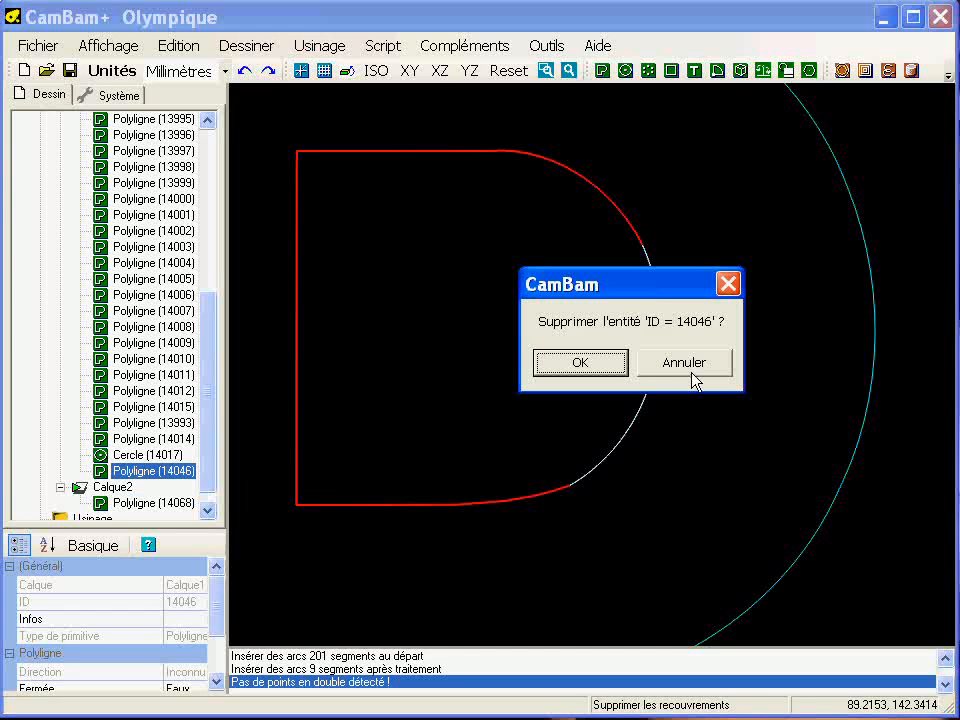
key(Return)
drag(488, 193, 686, 480)
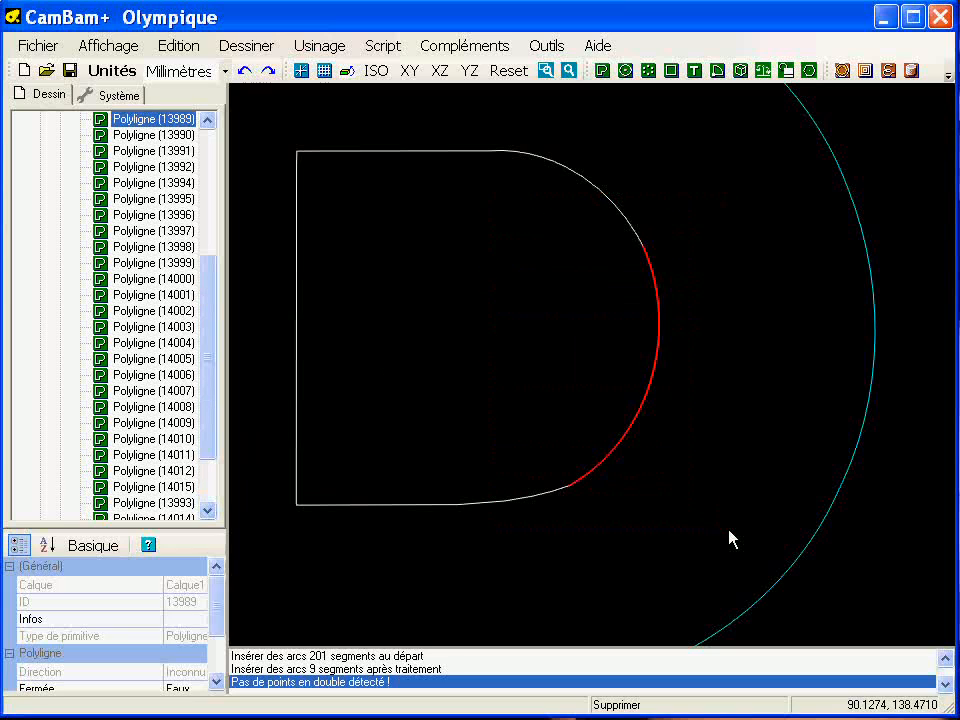
key(Delete)
key(Return)
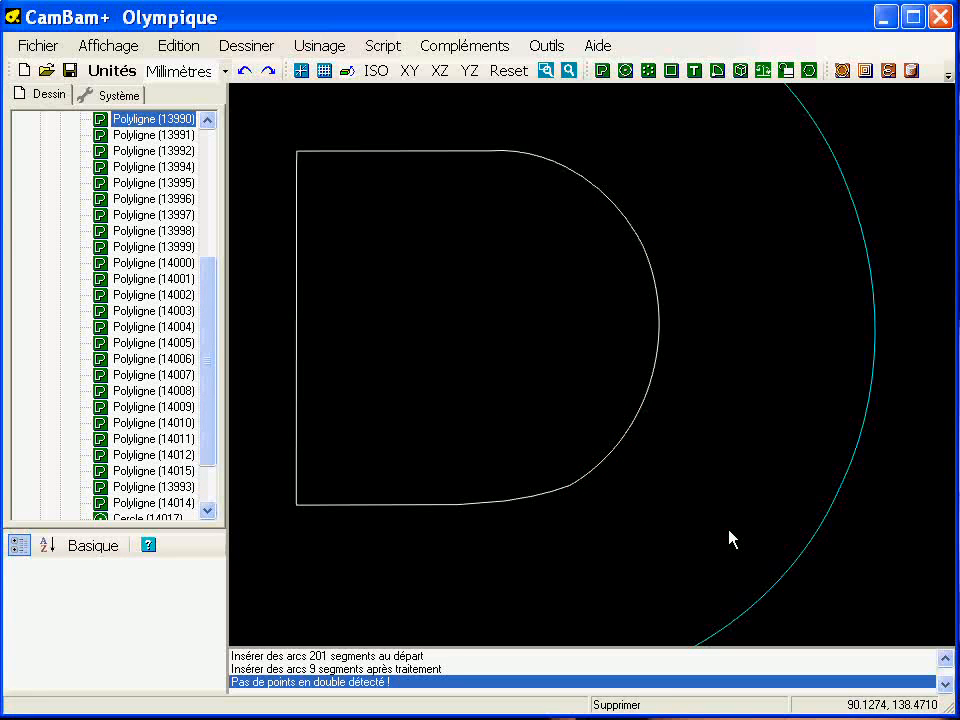
Step: Try inserting arcs in the merged P's counter polyline, and undo the conversion
click(575, 492)
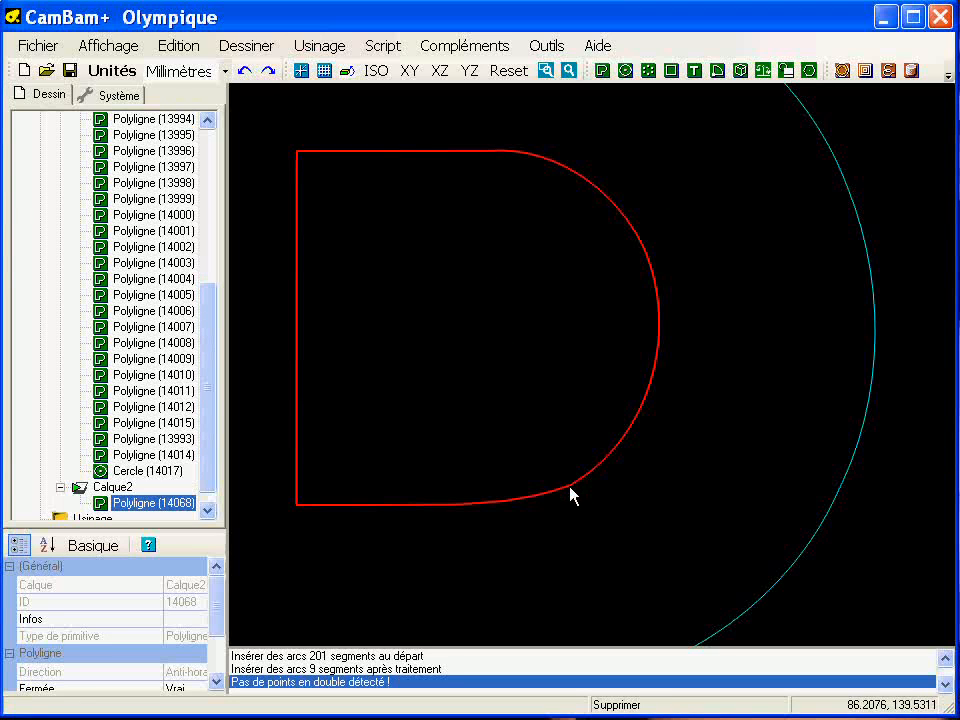
double_click(570, 487)
right_click(455, 277)
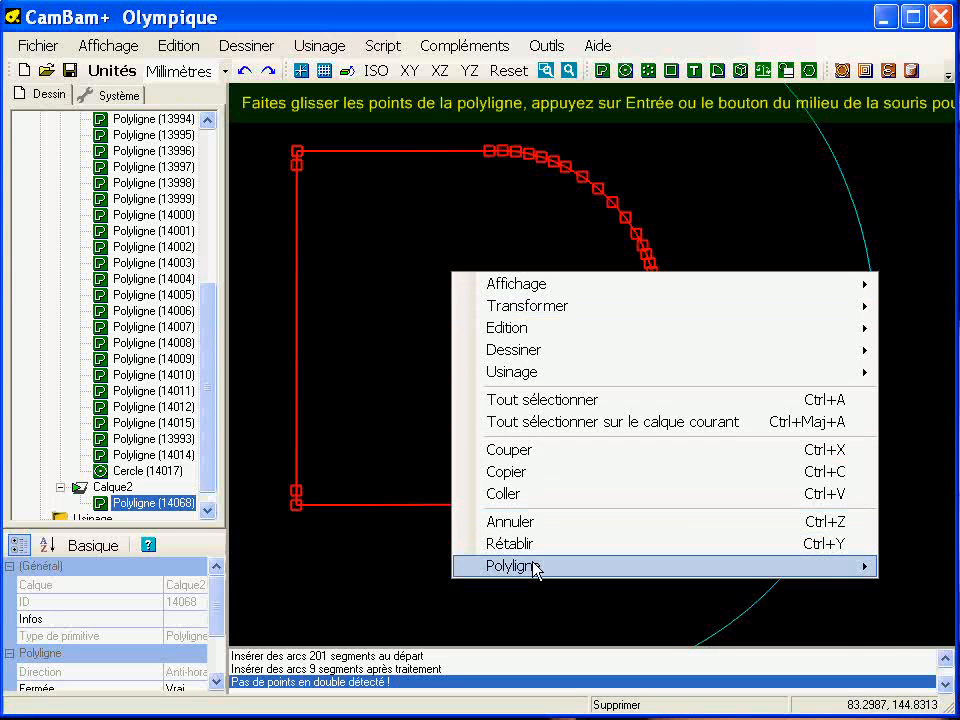
mouse_move(619, 572)
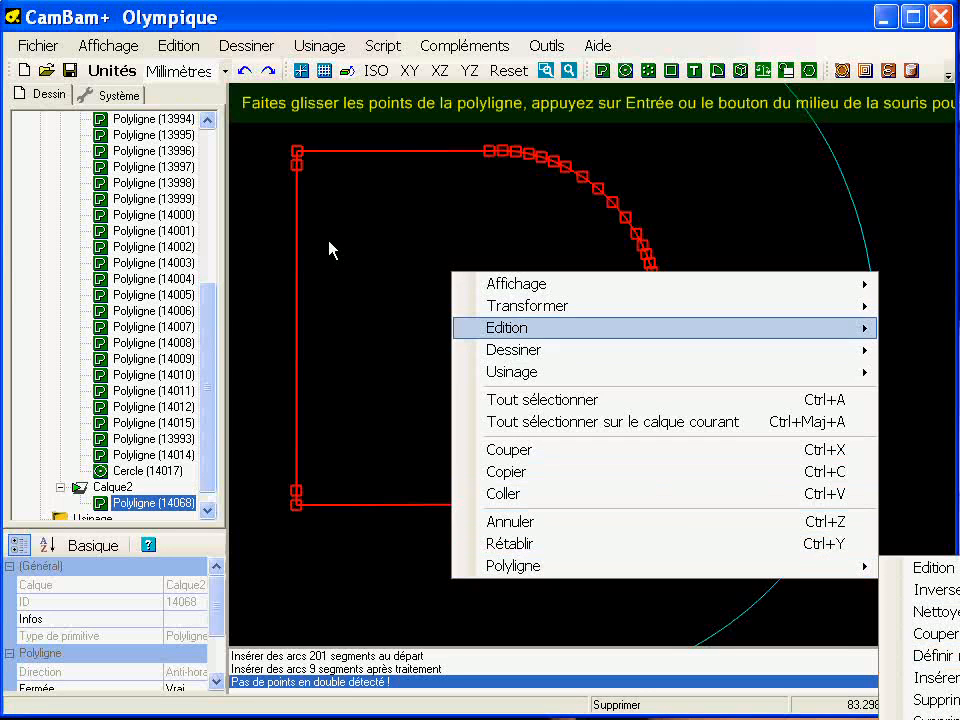
right_click(255, 172)
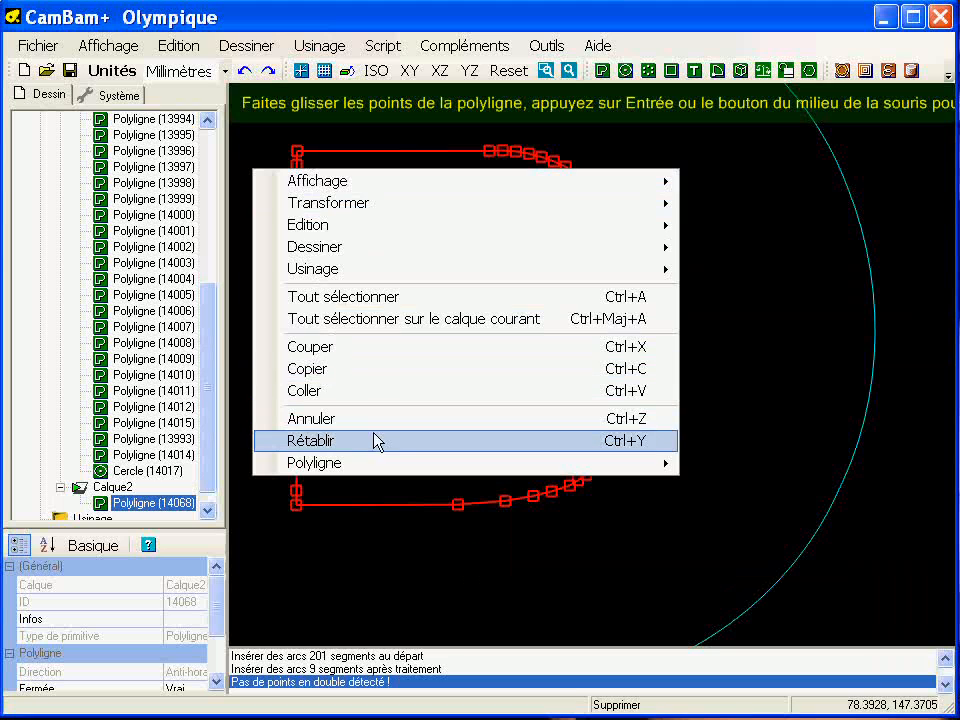
mouse_move(403, 463)
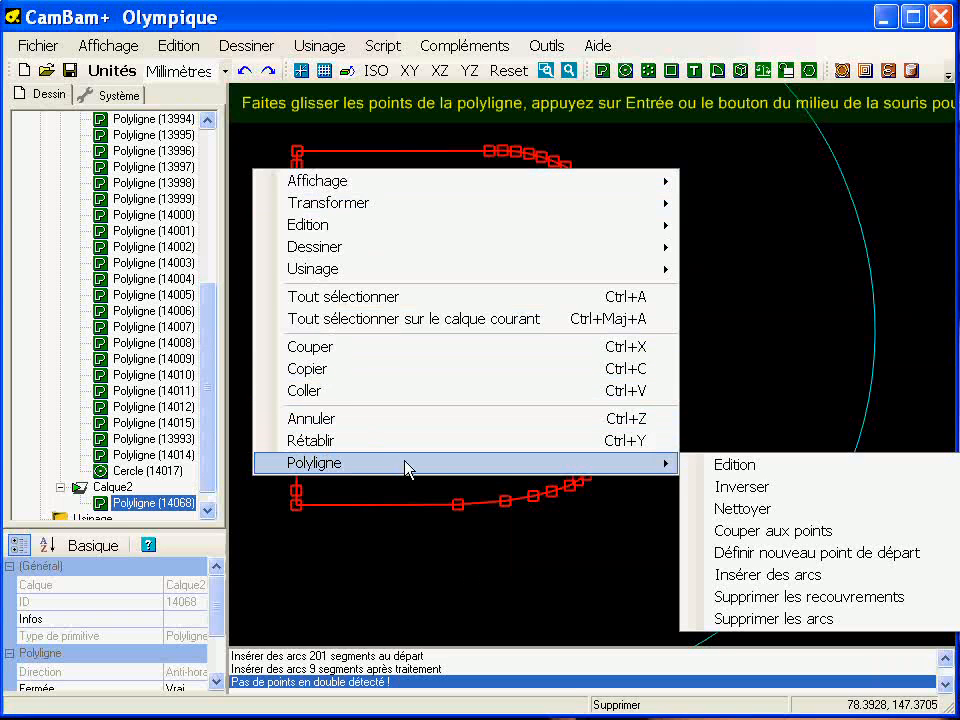
click(806, 576)
click(493, 337)
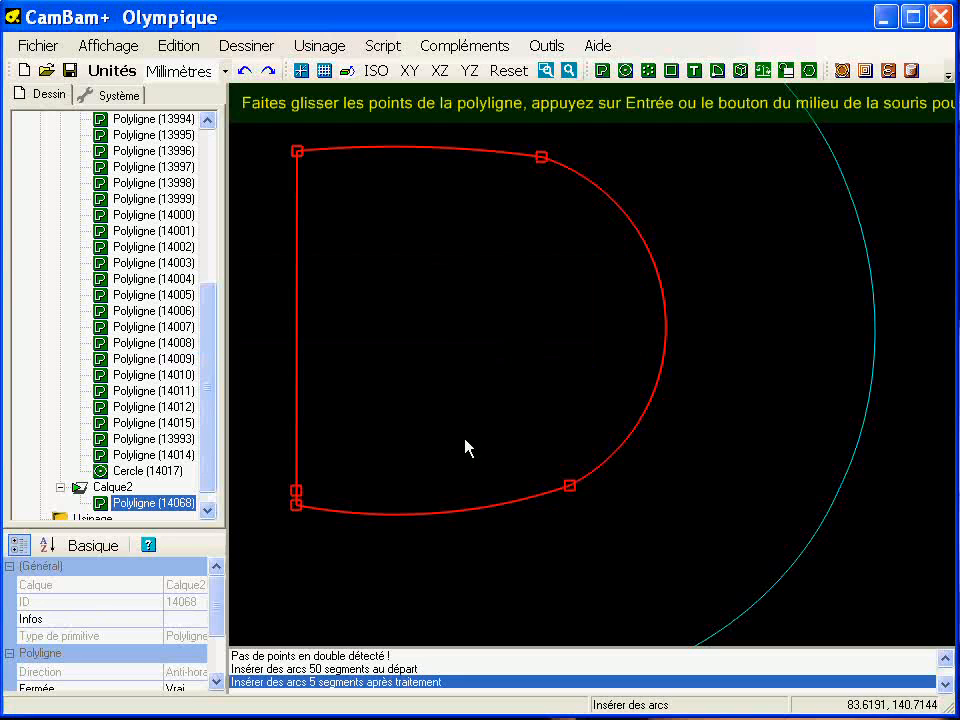
middle_click(514, 298)
scroll(525, 294, down, 4)
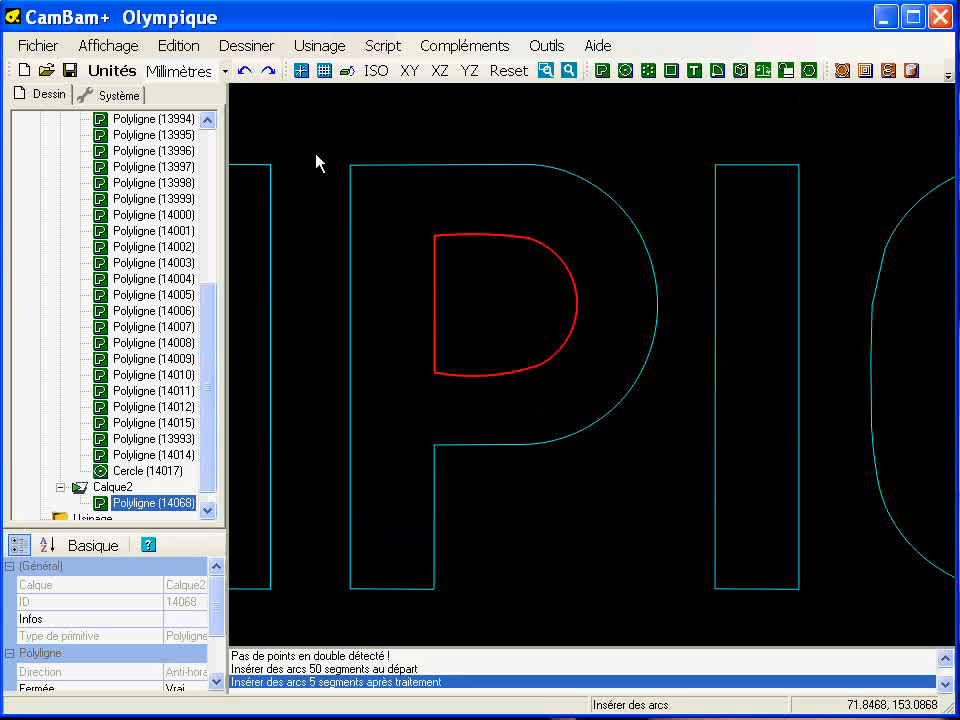
click(246, 73)
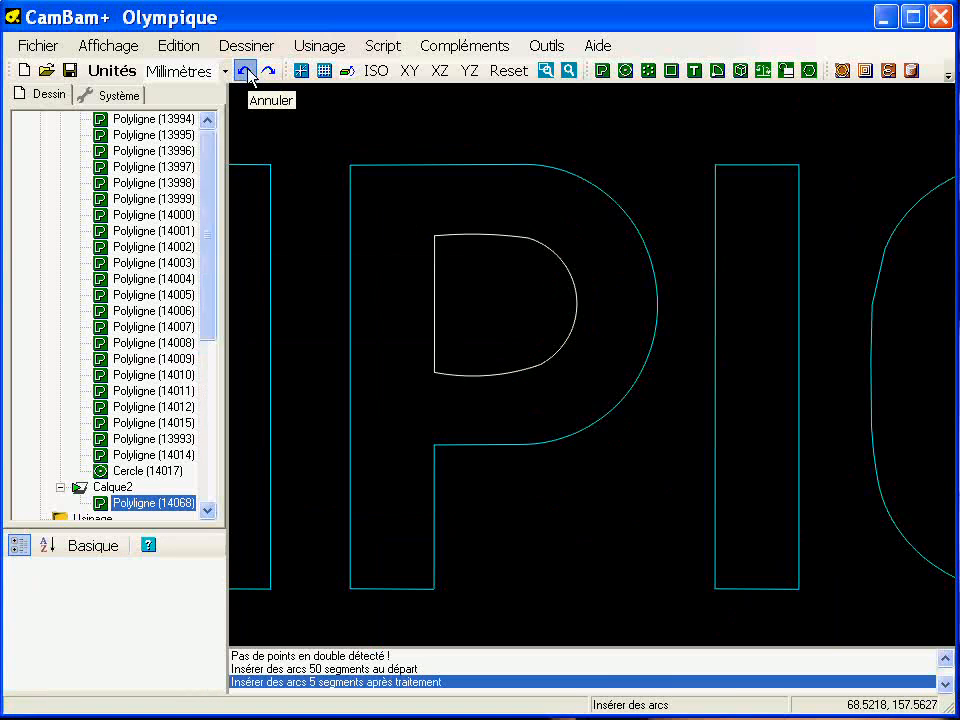
Step: Retry the arc insertion on the P's counter from its point-editing mode, and undo it
double_click(478, 238)
right_click(376, 173)
mouse_move(483, 468)
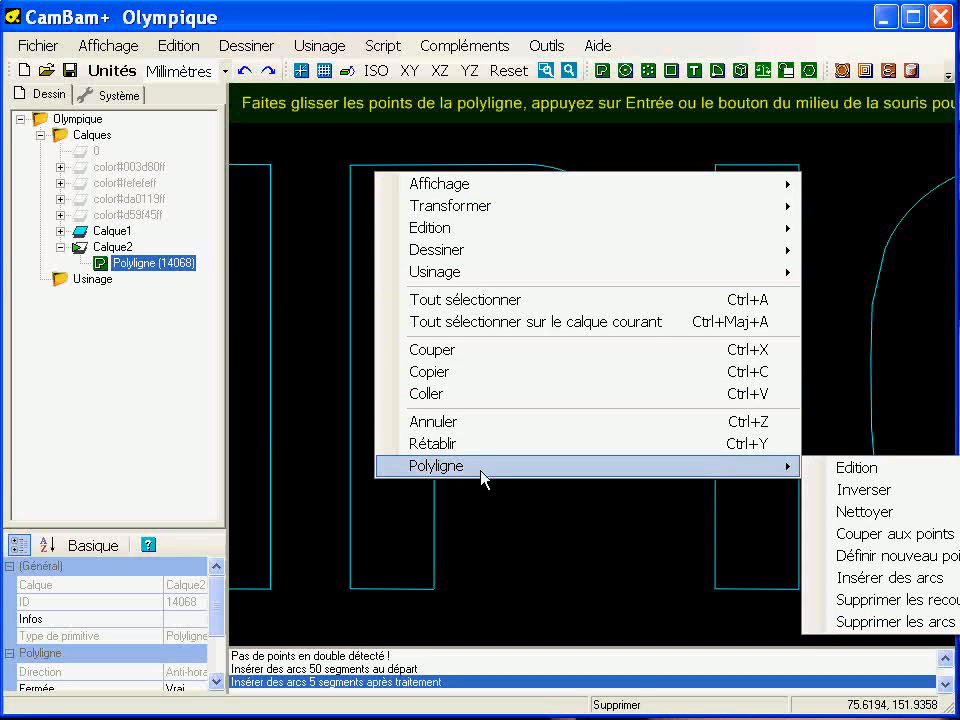
click(812, 577)
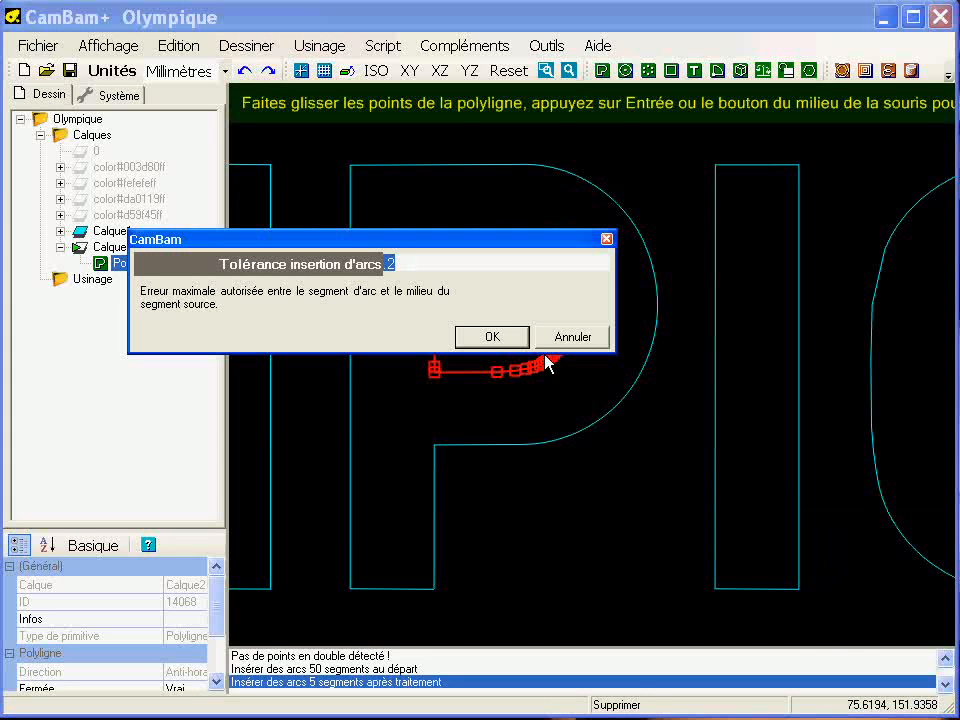
key(Return)
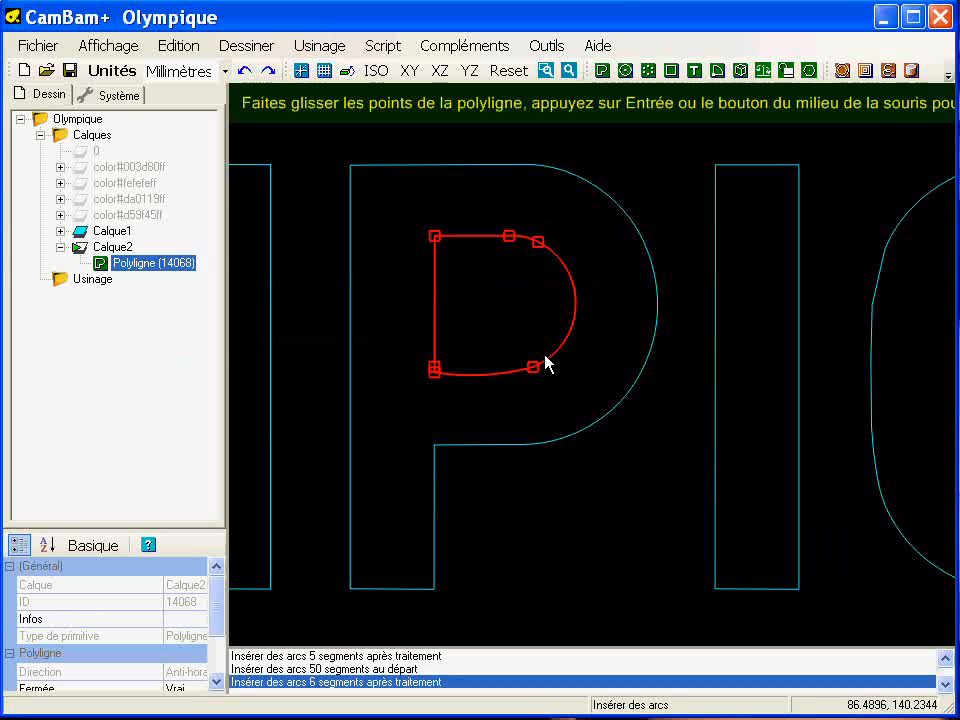
click(244, 71)
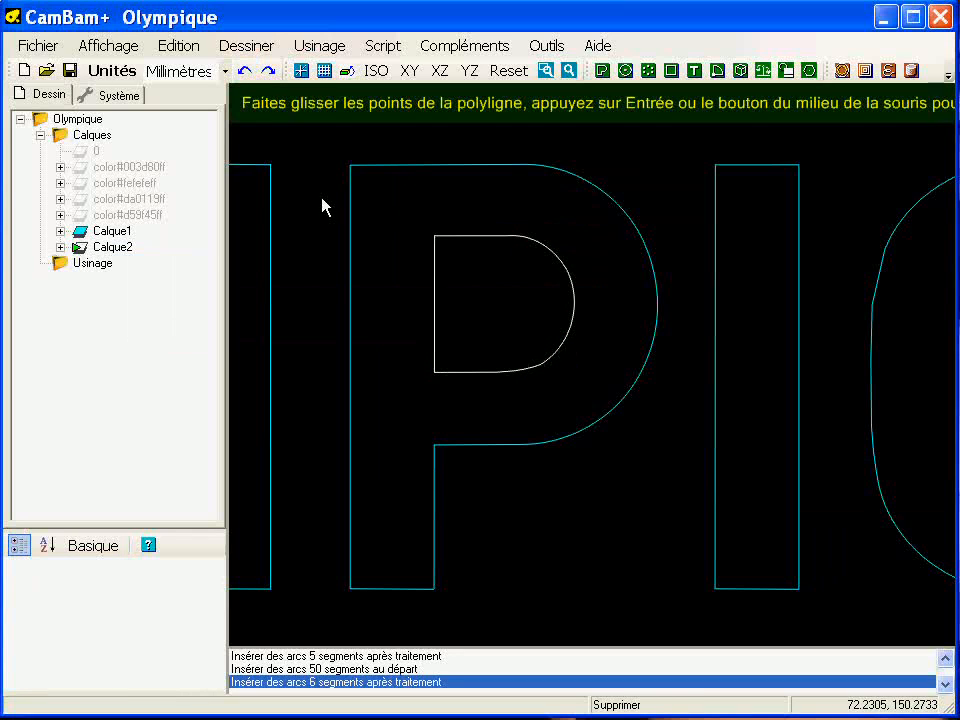
key(ctrl+z)
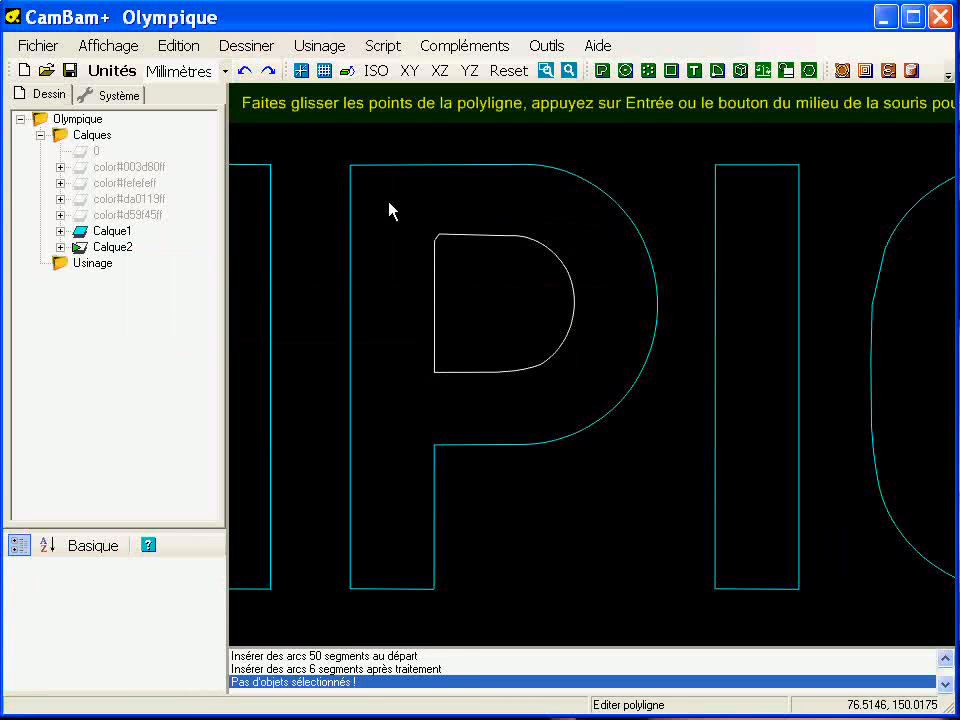
Step: Undo the last point move on the P's counter and insert arcs in its polyline with a tolerance of 0.5
click(244, 71)
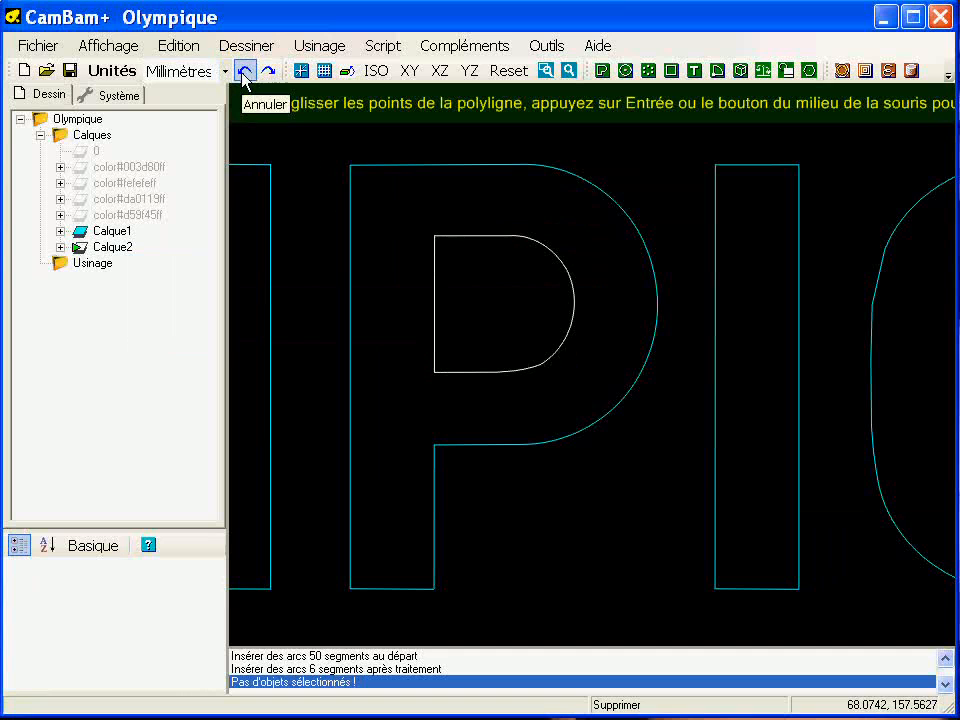
double_click(456, 242)
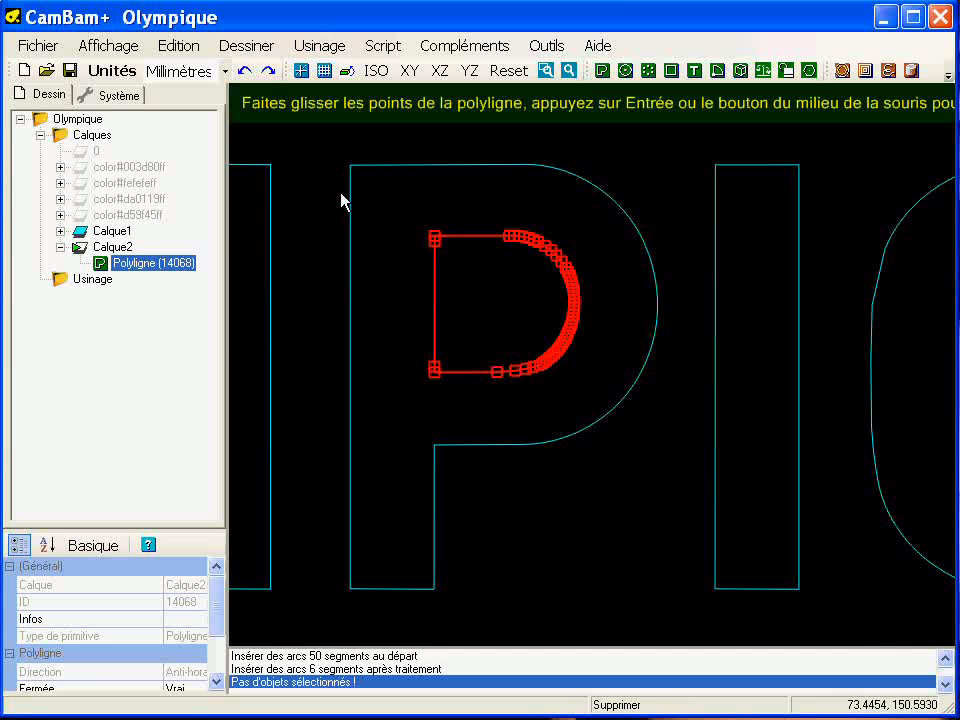
right_click(301, 161)
mouse_move(401, 456)
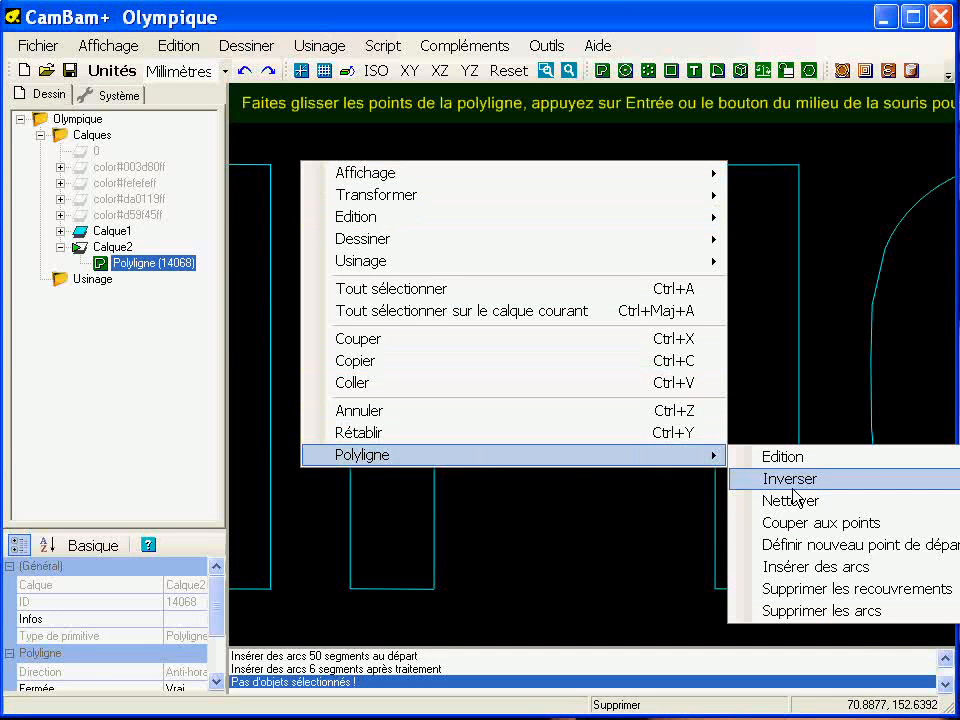
click(816, 566)
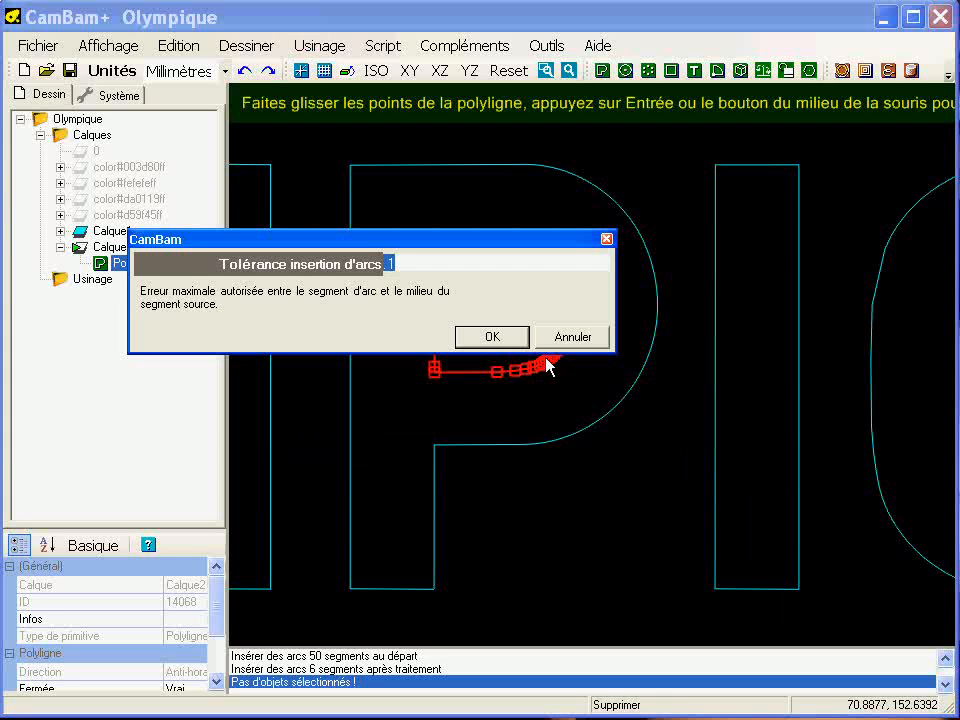
text(0.5)
key(Return)
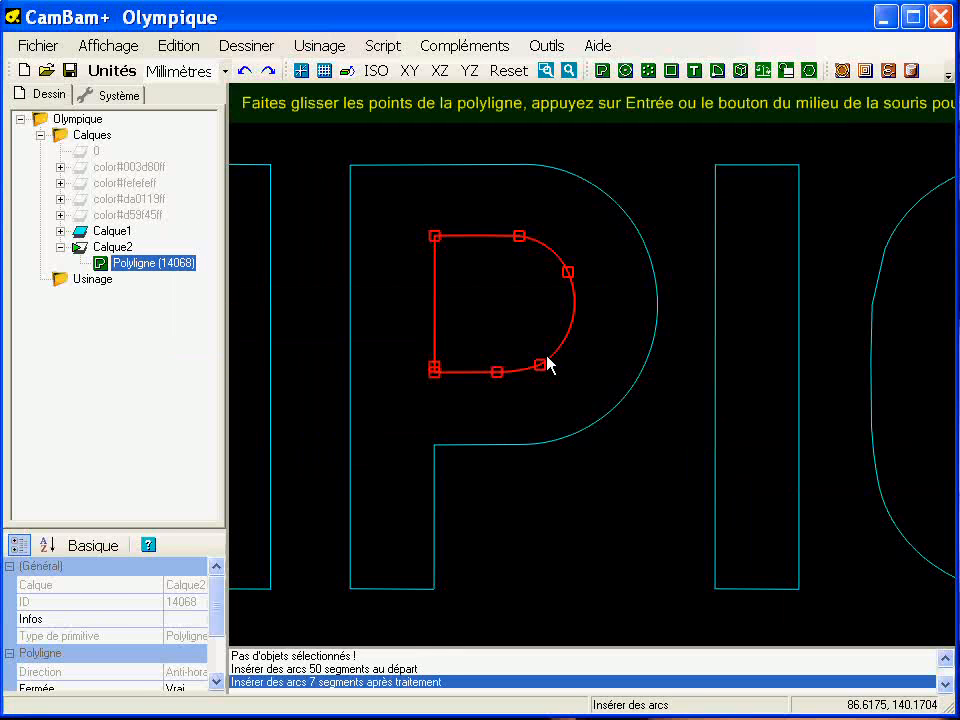
key(Return)
Step: Move the stray vertex of the P's counter onto its lower-left corner point, and clean the polyline to remove duplicate points
scroll(488, 368, up, 3)
double_click(410, 419)
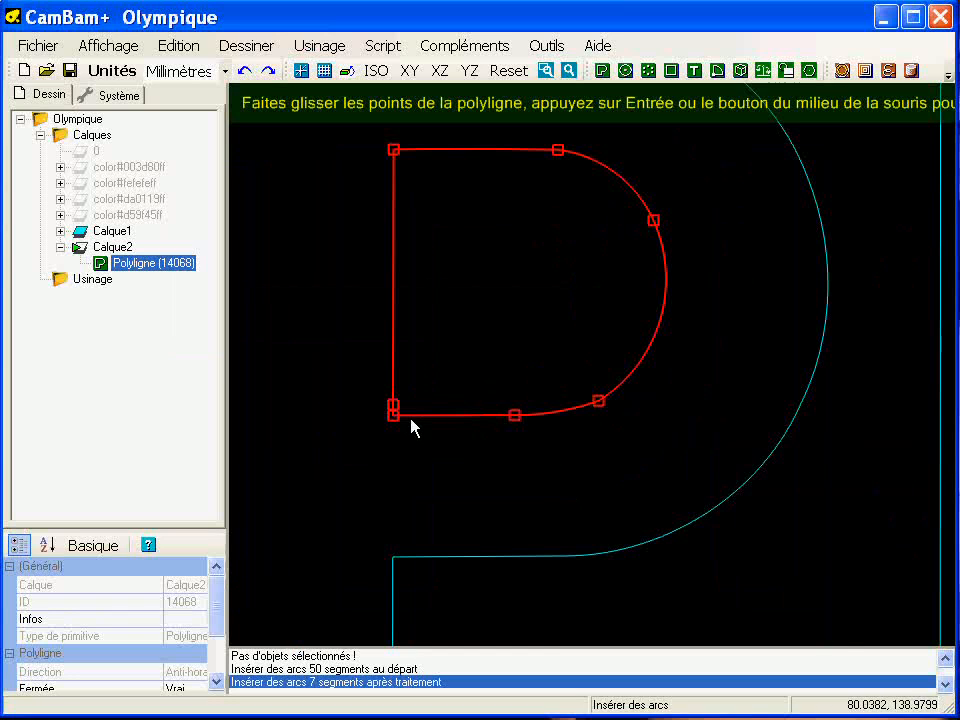
drag(394, 406, 394, 419)
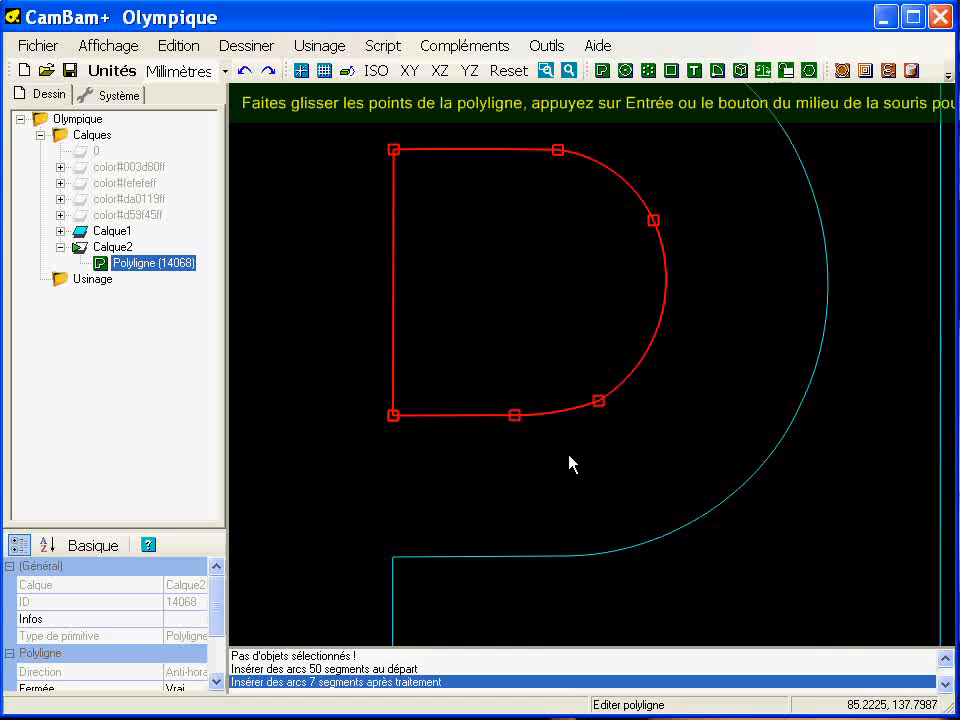
right_click(328, 269)
mouse_move(643, 564)
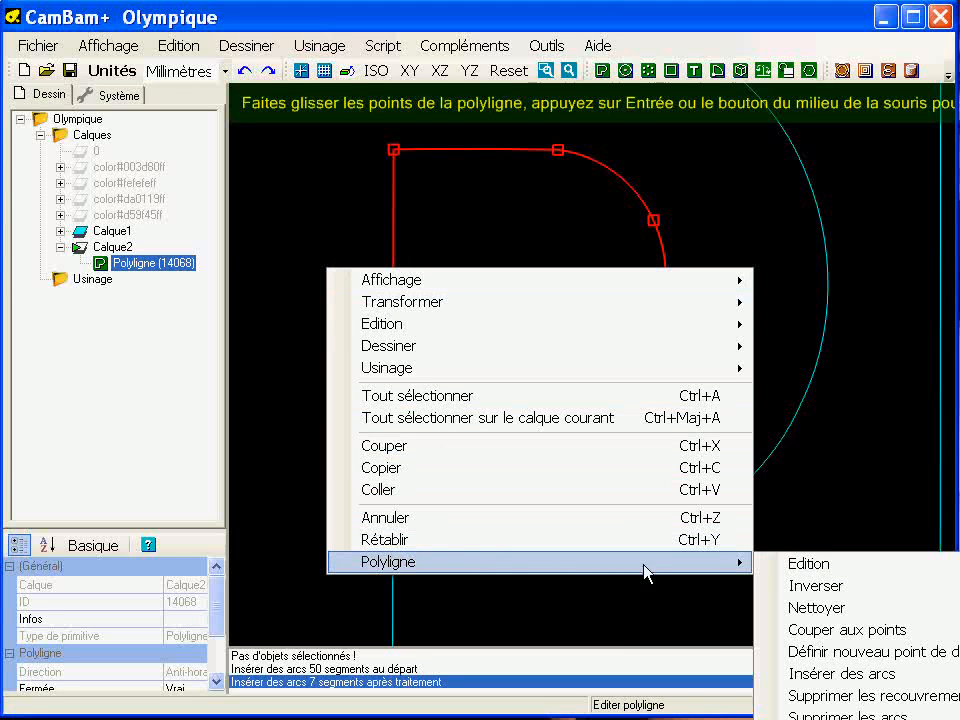
click(853, 602)
middle_click(497, 282)
Step: Cut all the letter outlines and counters of OLYMPIQUE and LYONNAIS from the drawing
scroll(497, 282, down, 1)
scroll(497, 290, down, 6)
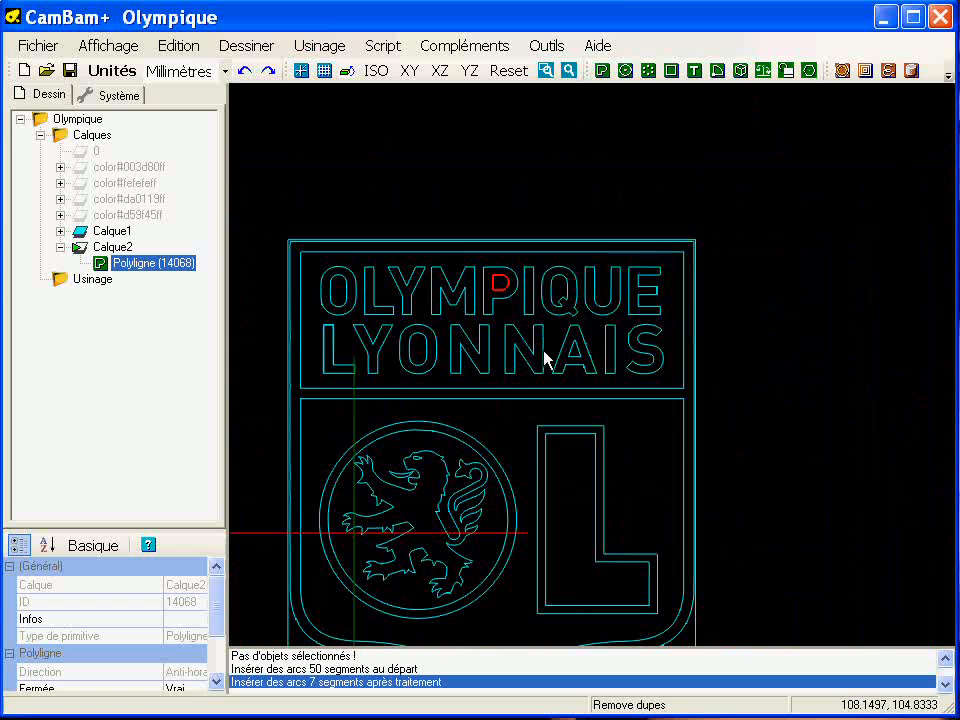
middle_drag(546, 358, 553, 302)
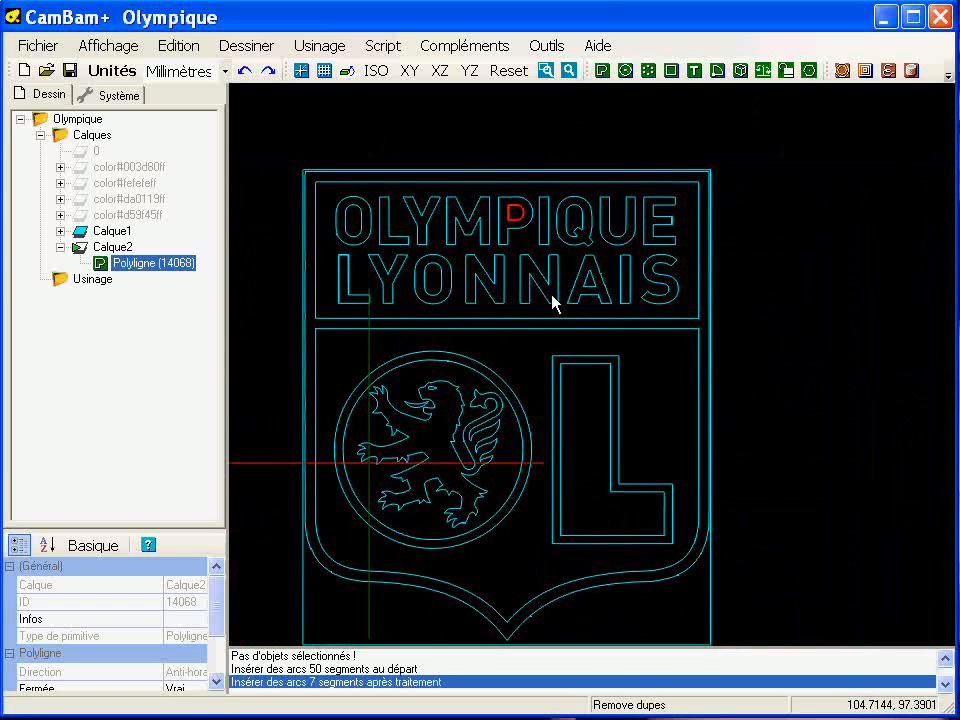
click(366, 243)
ctrl+click(359, 236)
ctrl+click(385, 245)
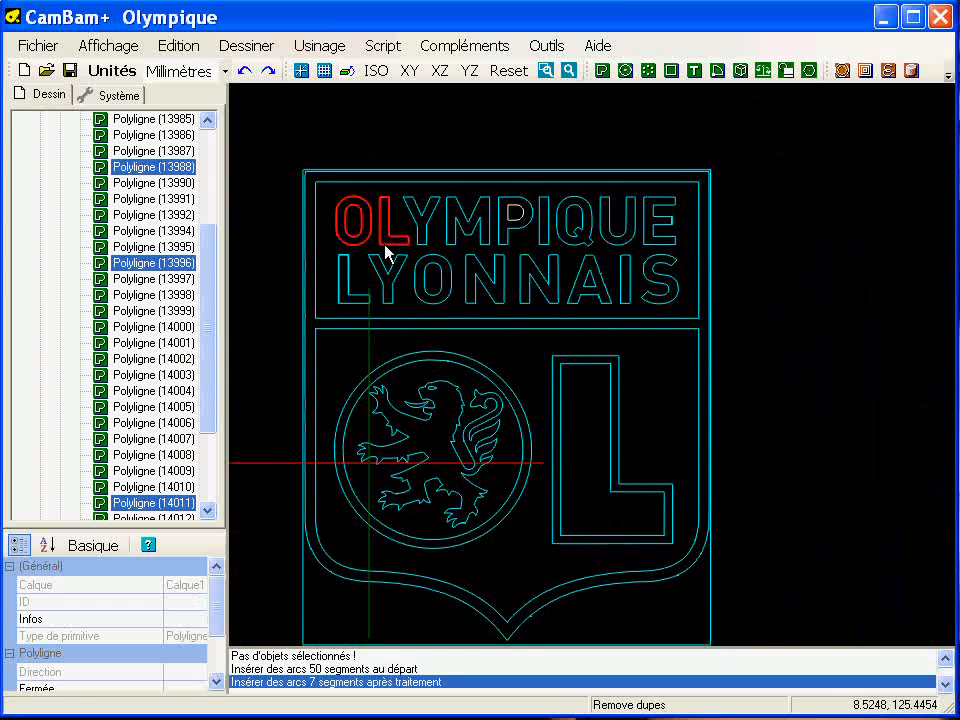
ctrl+click(430, 244)
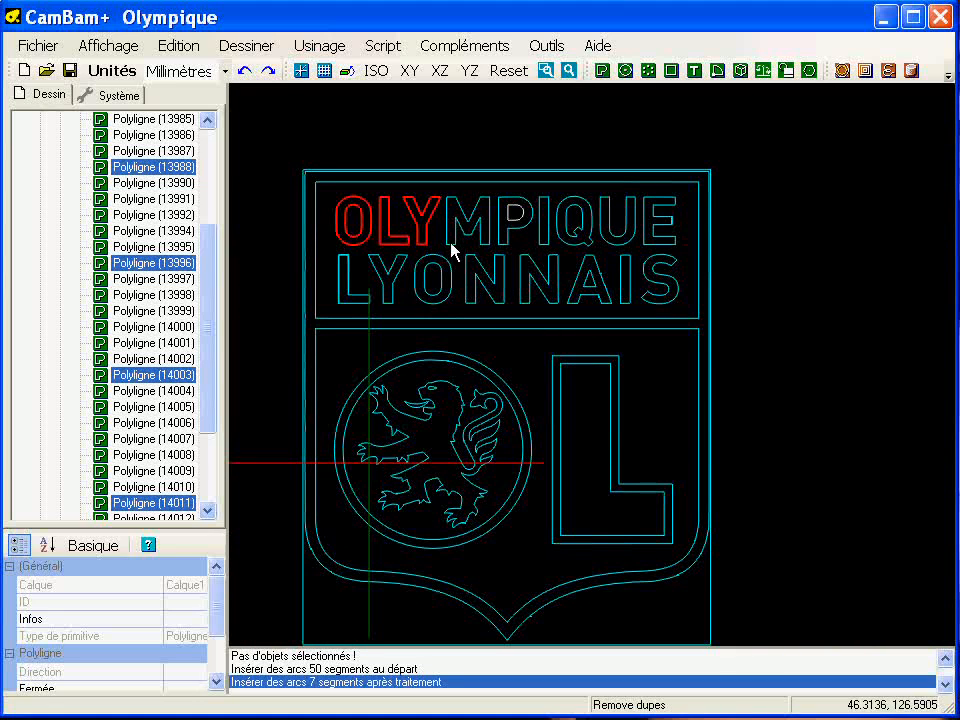
ctrl+click(490, 242)
ctrl+click(516, 228)
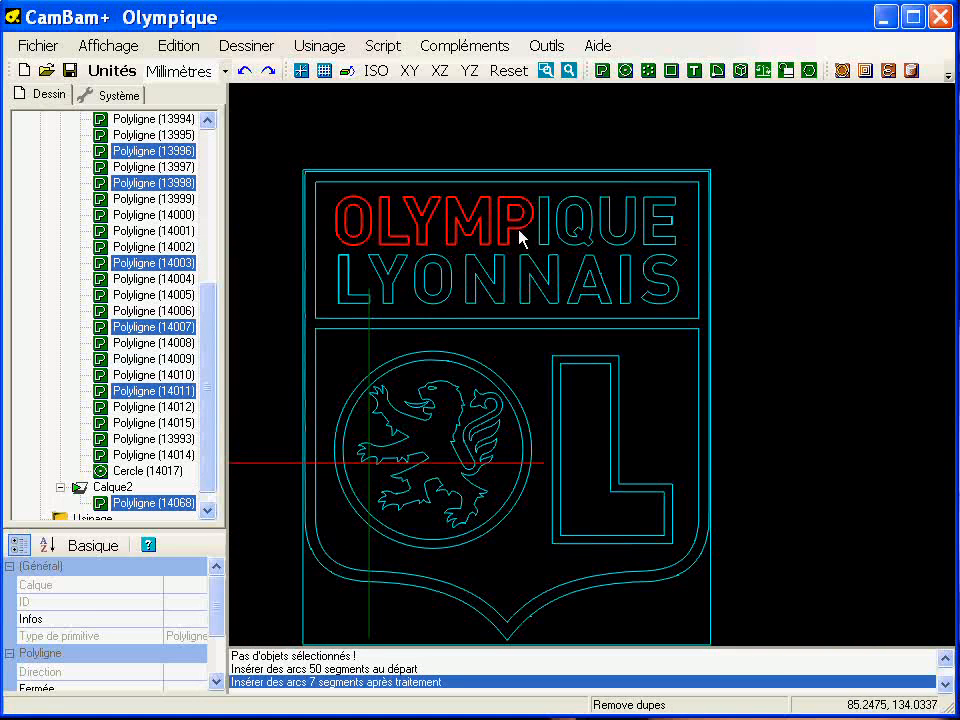
ctrl+click(551, 238)
ctrl+click(583, 247)
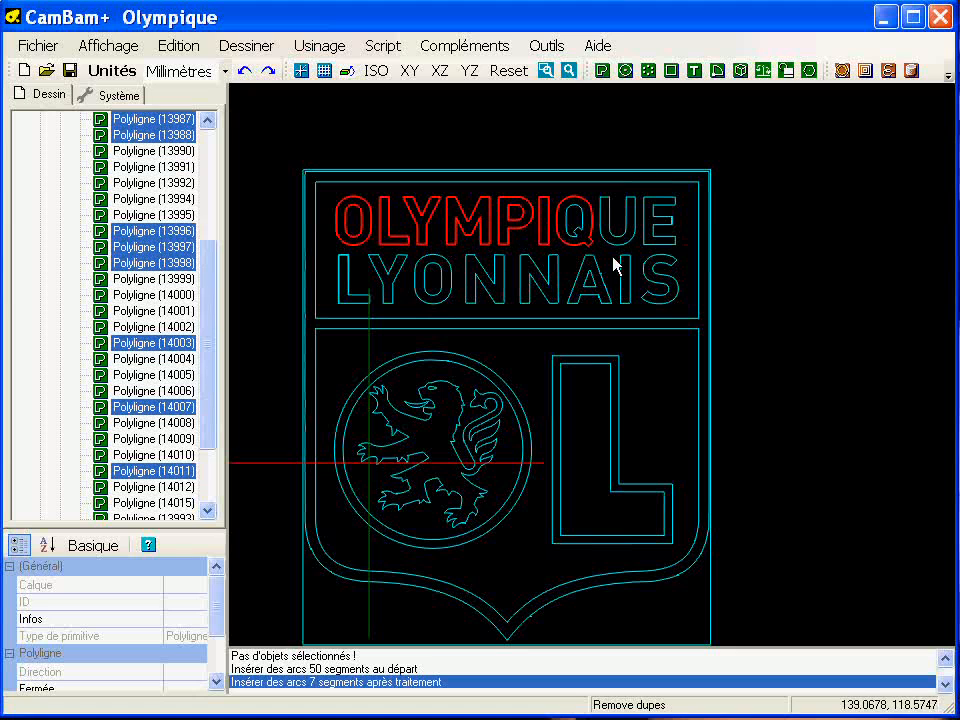
ctrl+click(620, 245)
ctrl+click(575, 239)
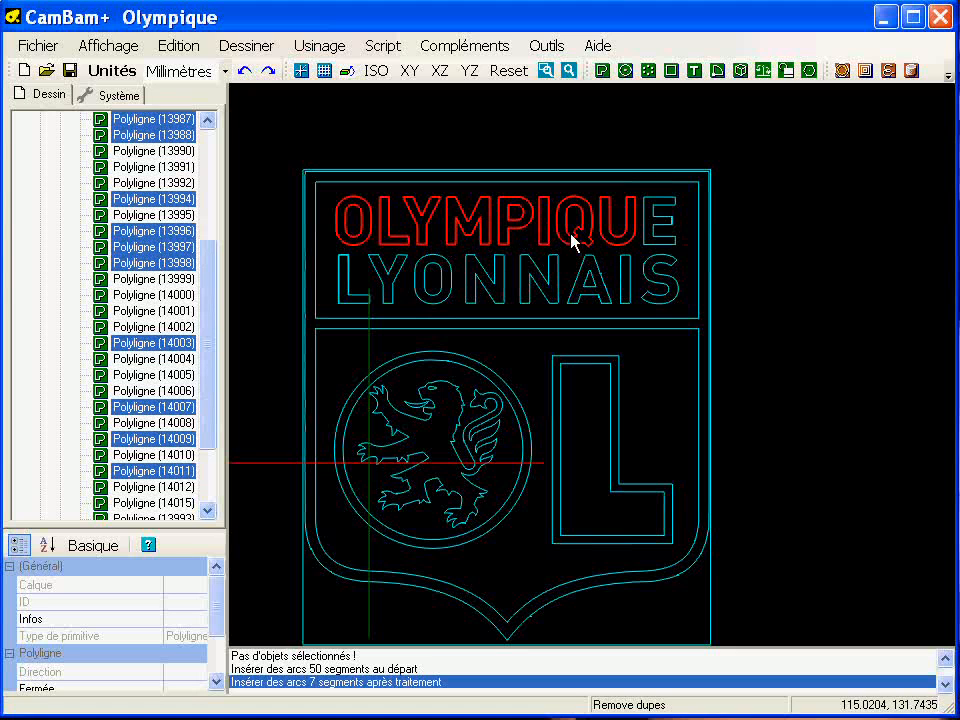
ctrl+click(654, 243)
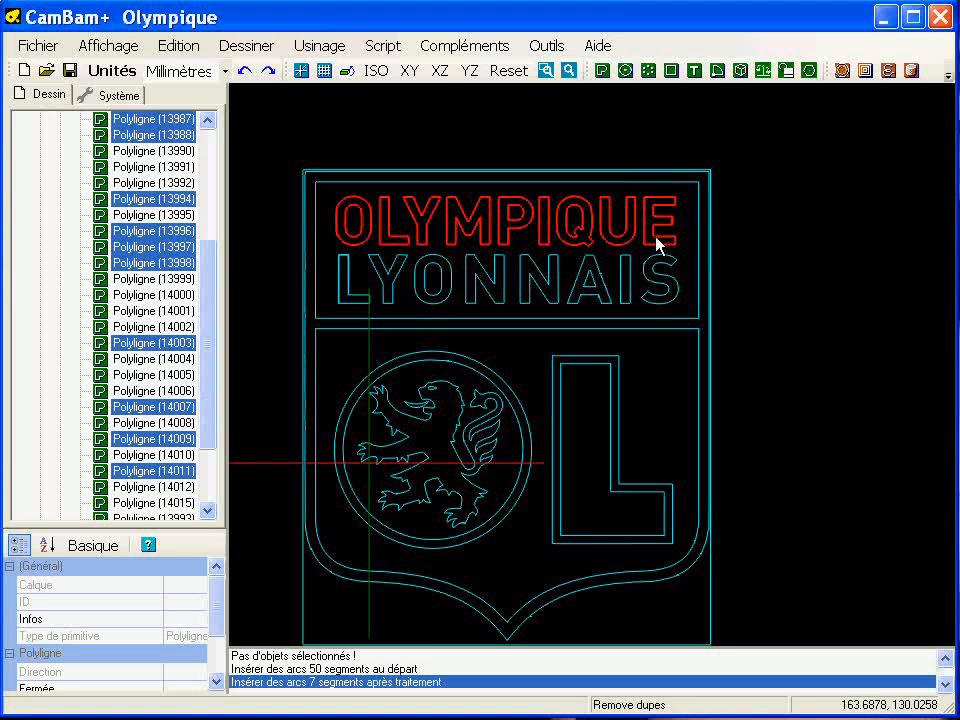
ctrl+click(661, 290)
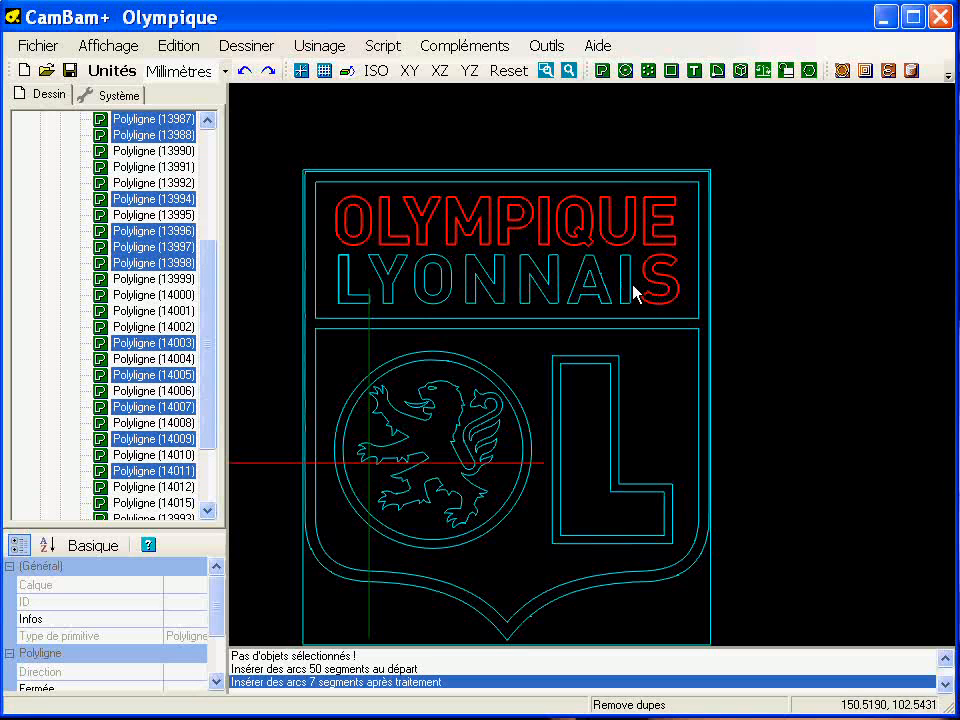
ctrl+click(622, 293)
ctrl+click(575, 300)
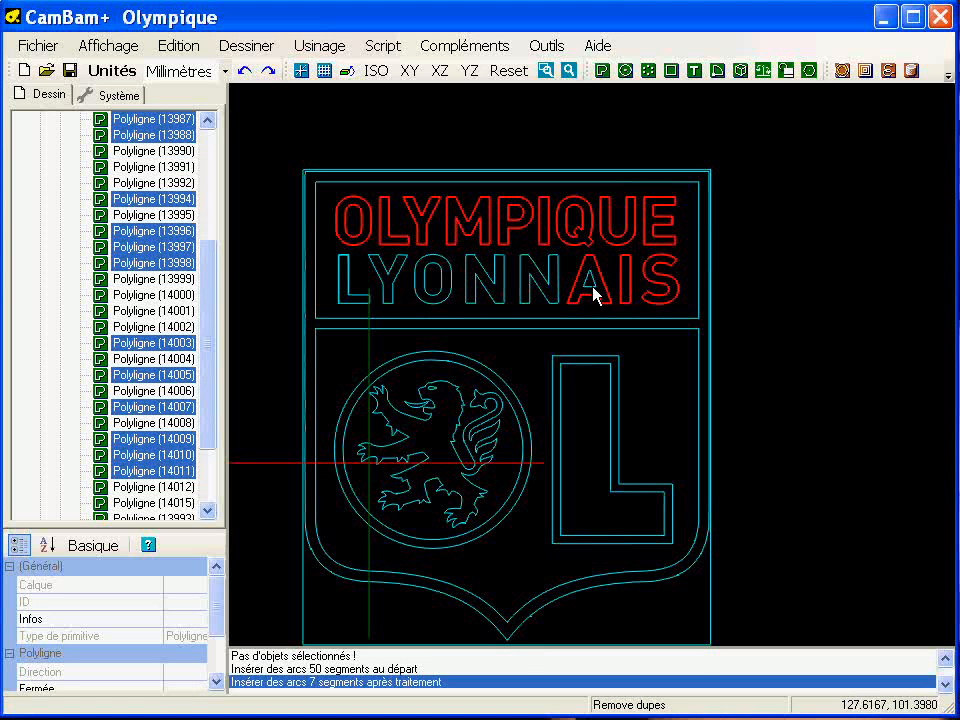
ctrl+click(553, 290)
ctrl+click(550, 281)
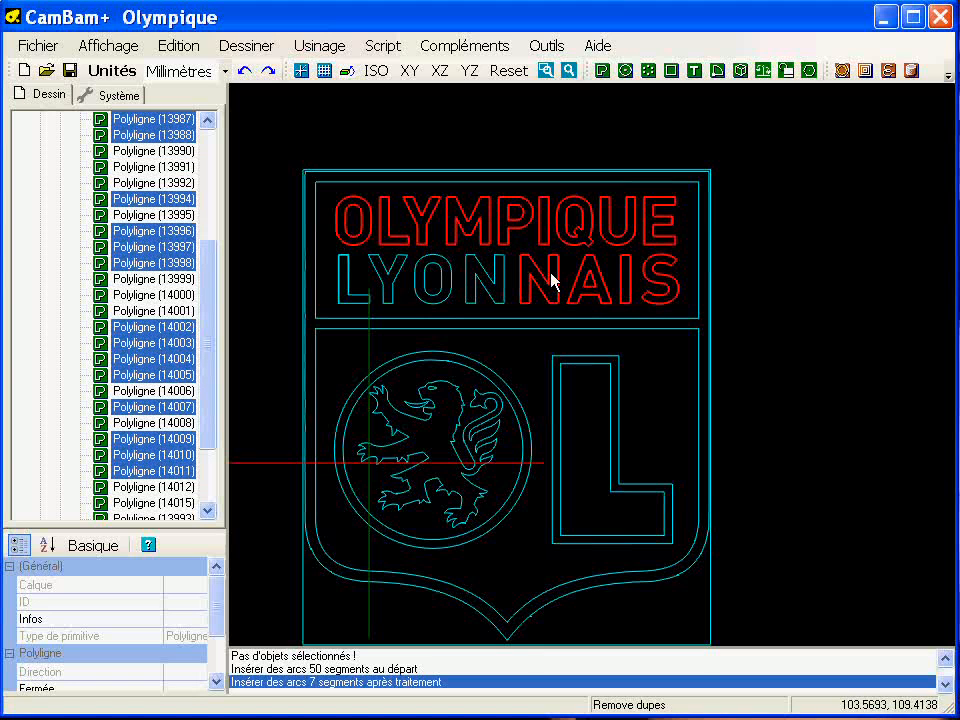
ctrl+click(474, 290)
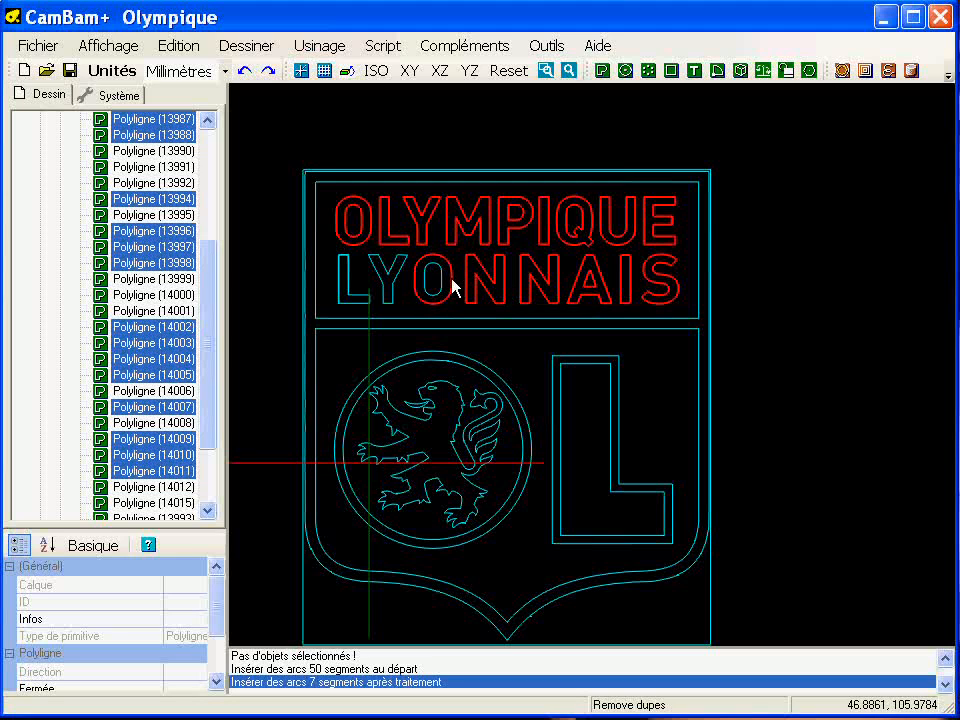
ctrl+click(414, 288)
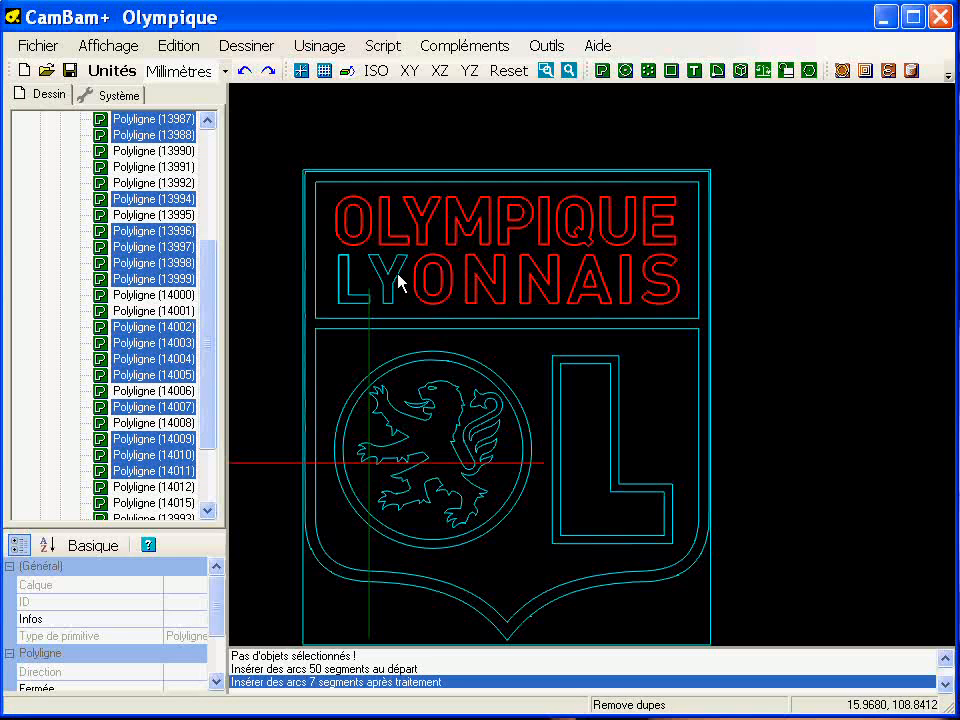
ctrl+click(398, 283)
ctrl+click(353, 277)
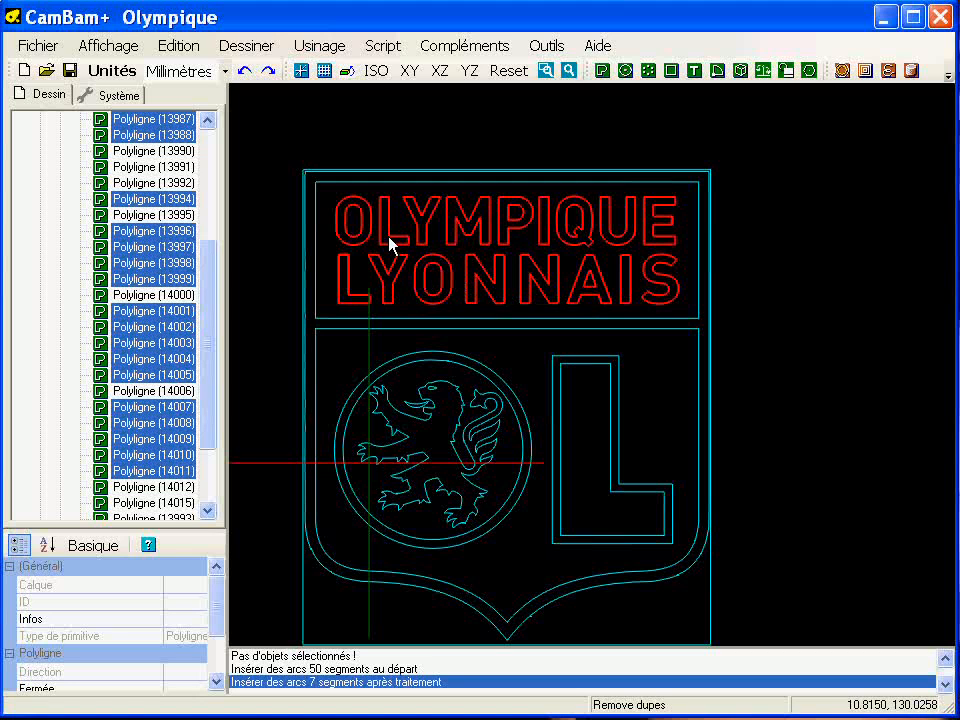
right_click(390, 240)
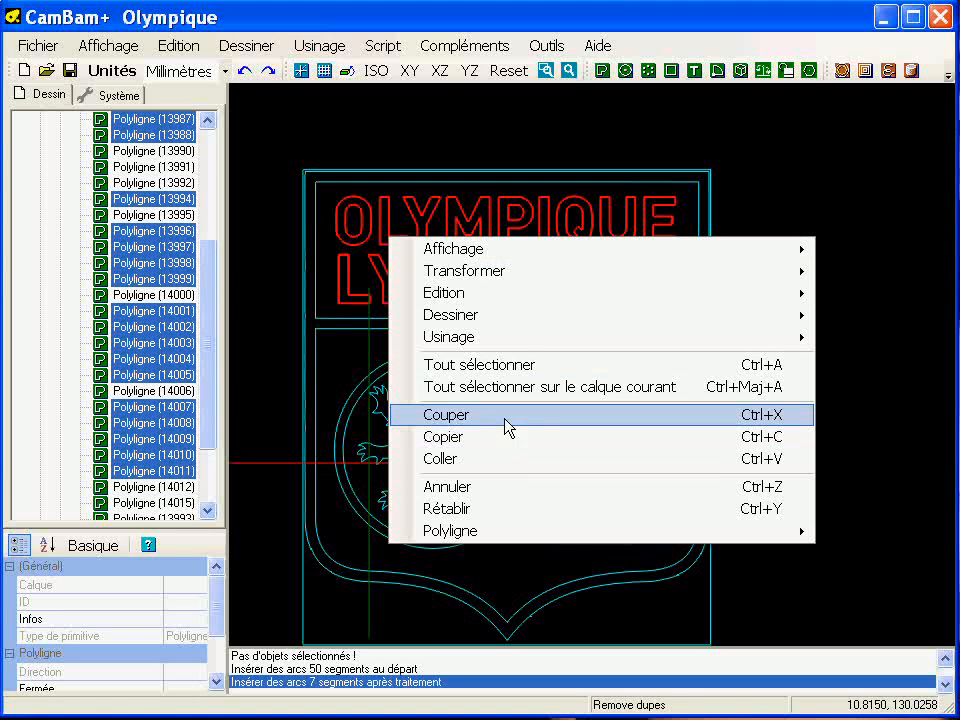
click(505, 416)
Step: Create a new layer named texte and paste the cut lettering into it
right_click(91, 133)
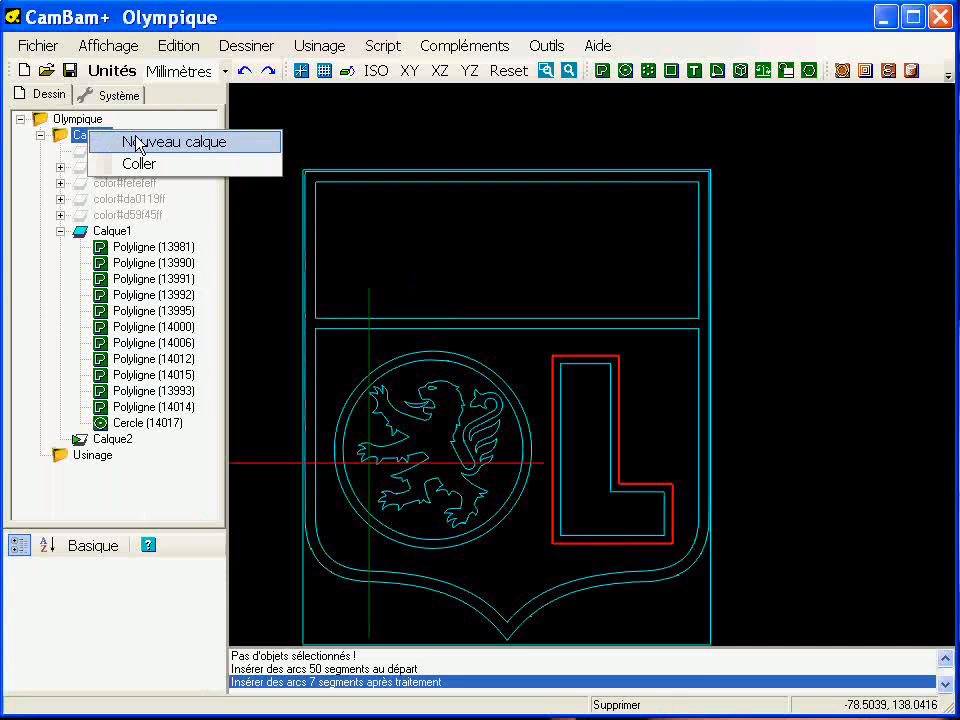
click(126, 142)
key(BackSpace)
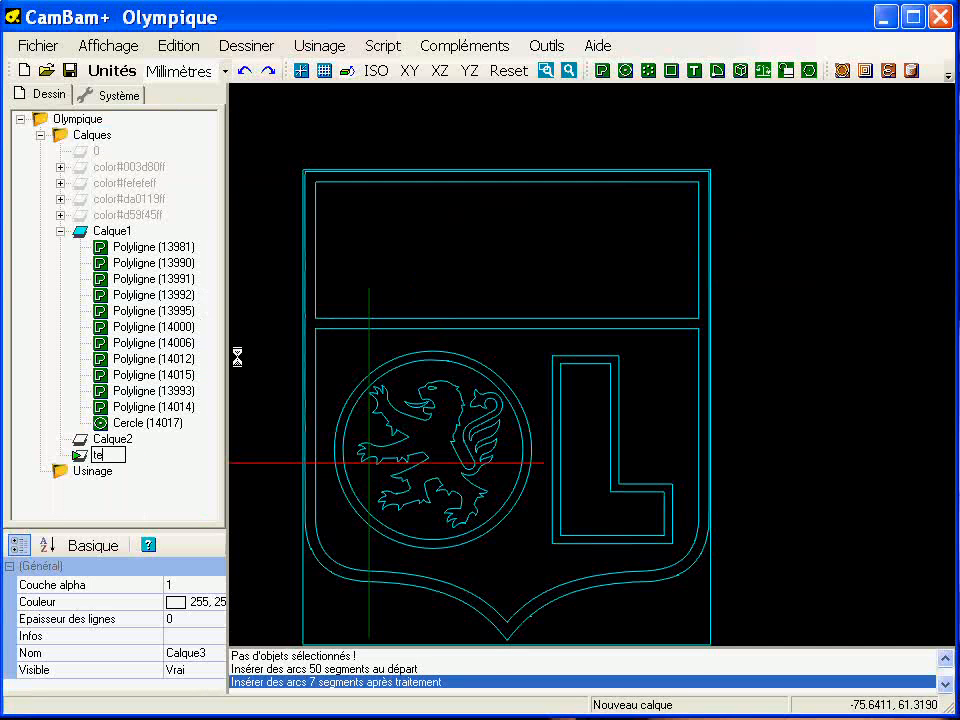
key(Return)
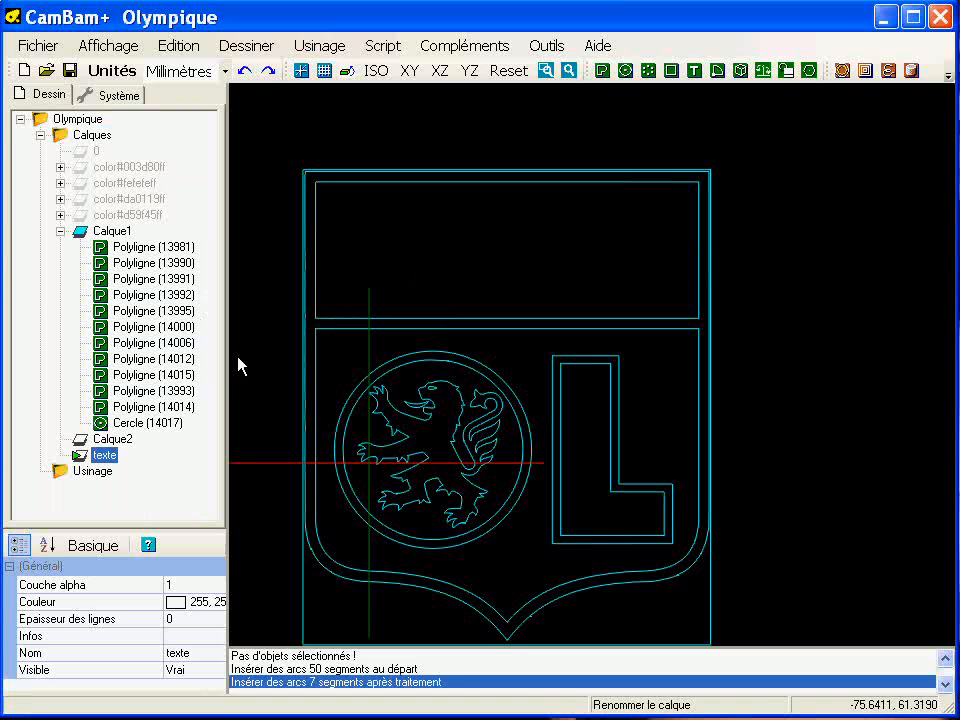
right_click(112, 459)
click(274, 697)
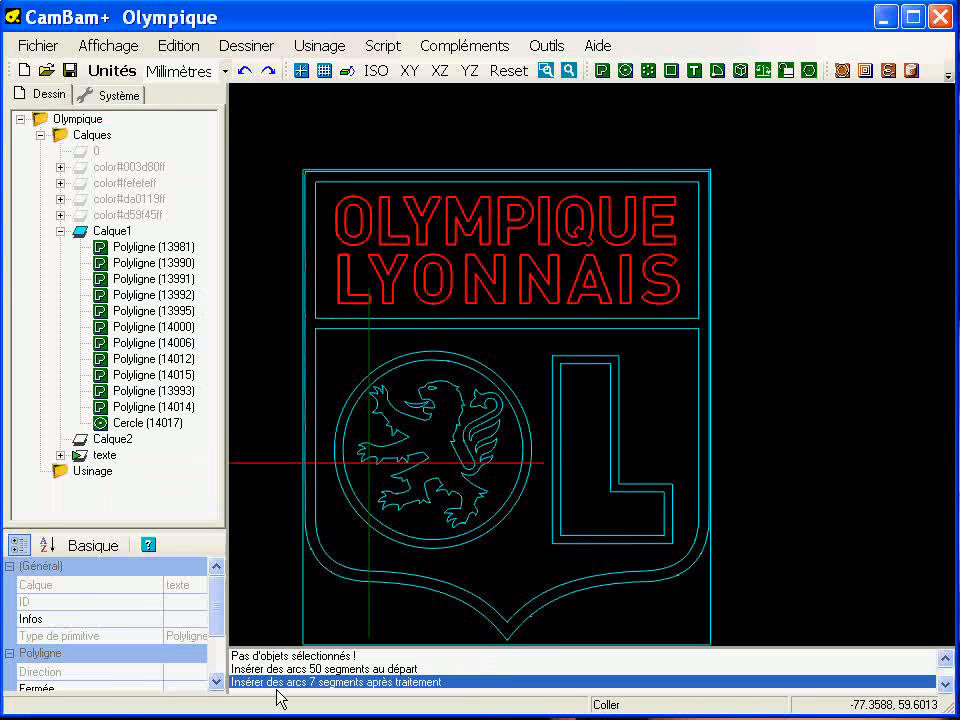
Step: Rename layer 0 as logo and make it visible
middle_drag(450, 439, 450, 338)
scroll(450, 340, up, 1)
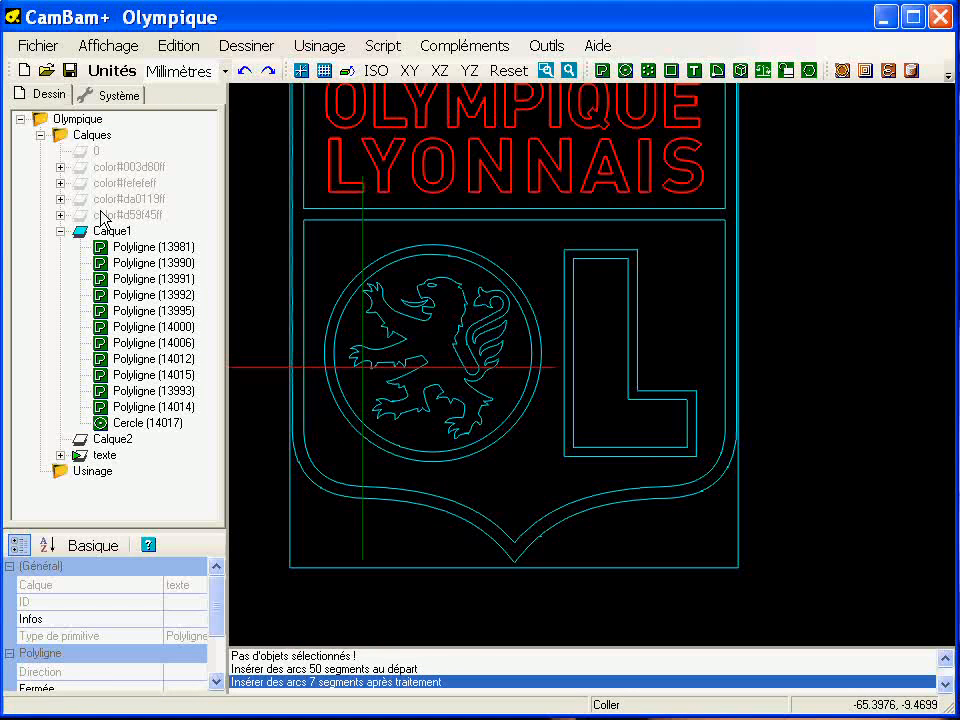
click(95, 150)
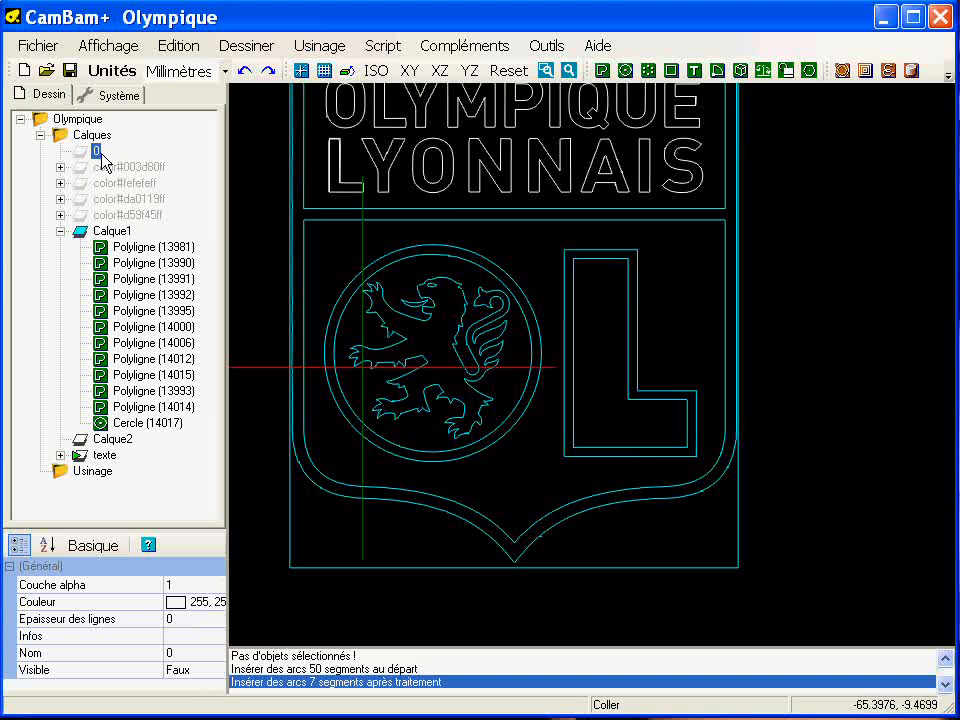
click(100, 154)
key(Return)
click(80, 151)
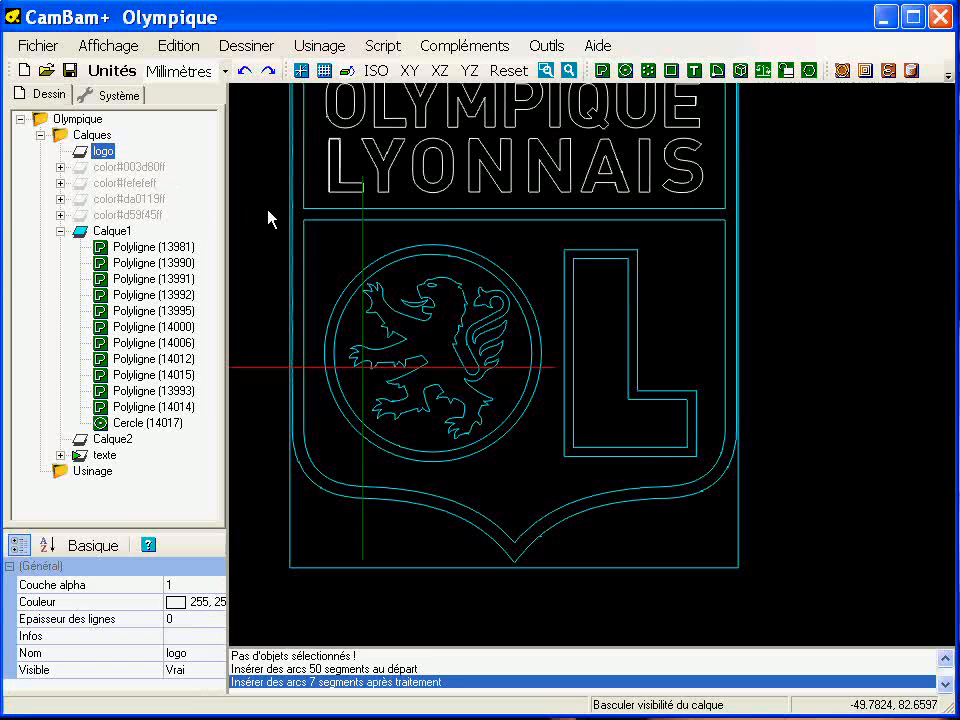
Step: Move the lion's body, mouth and eye polylines from Calque1 to the logo layer
click(413, 327)
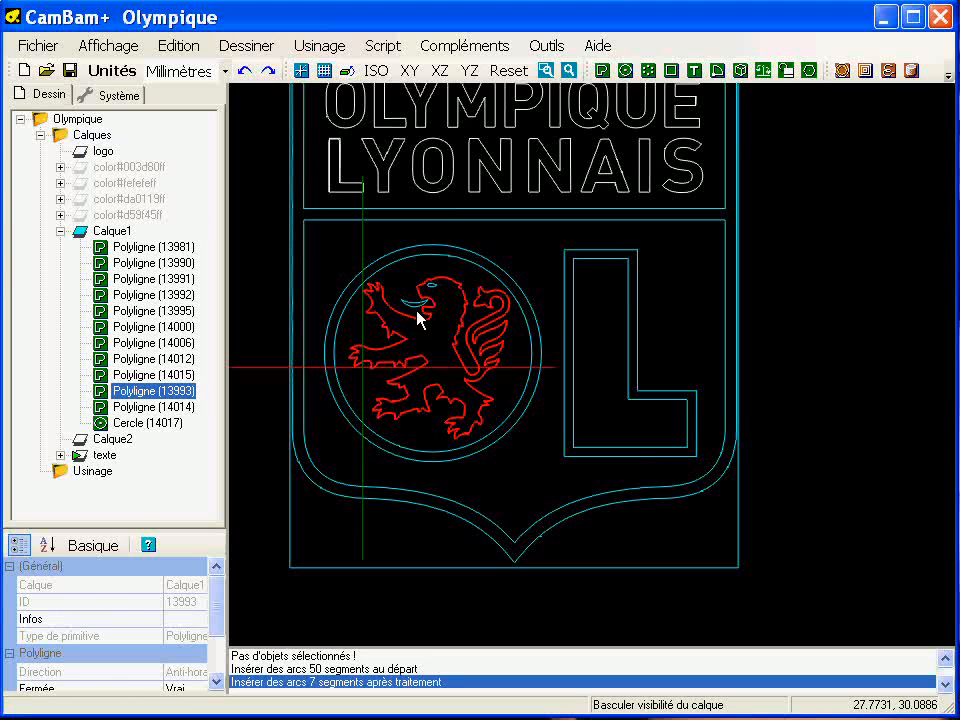
ctrl+click(429, 317)
ctrl+click(432, 292)
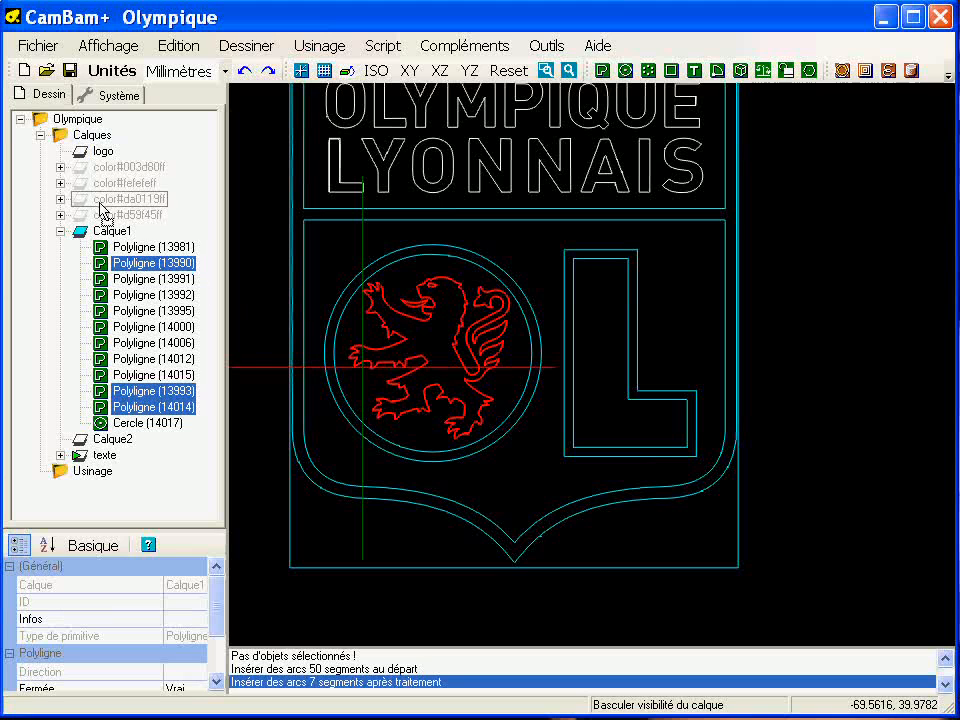
drag(108, 152, 106, 152)
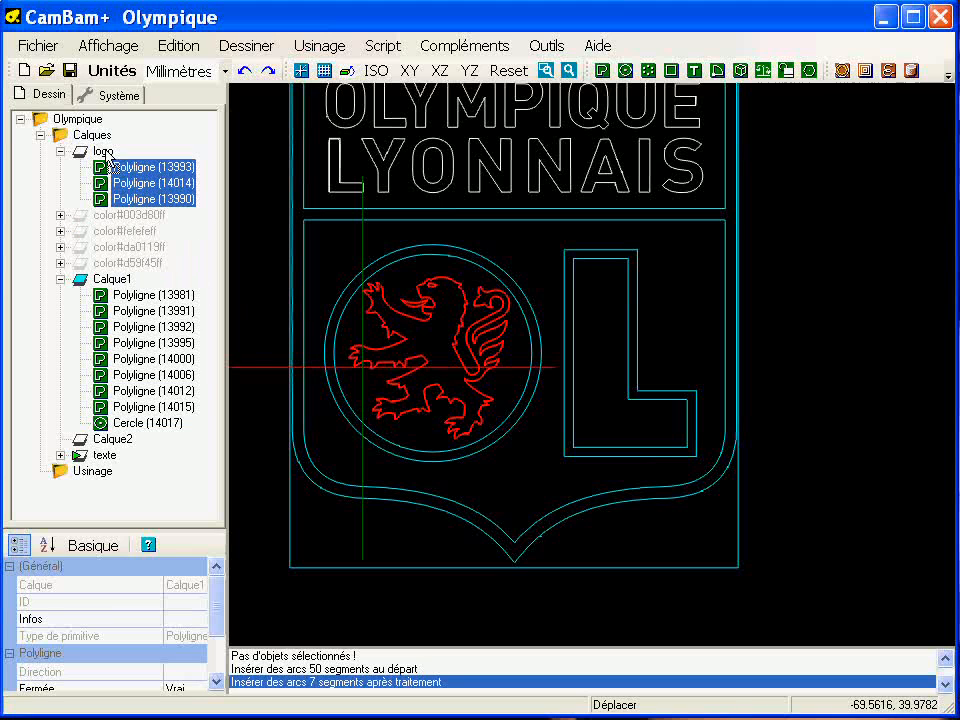
Step: Move the two rings around the lion and both outlines of the large L from Calque1 to the logo layer
click(538, 253)
click(497, 268)
ctrl+click(505, 273)
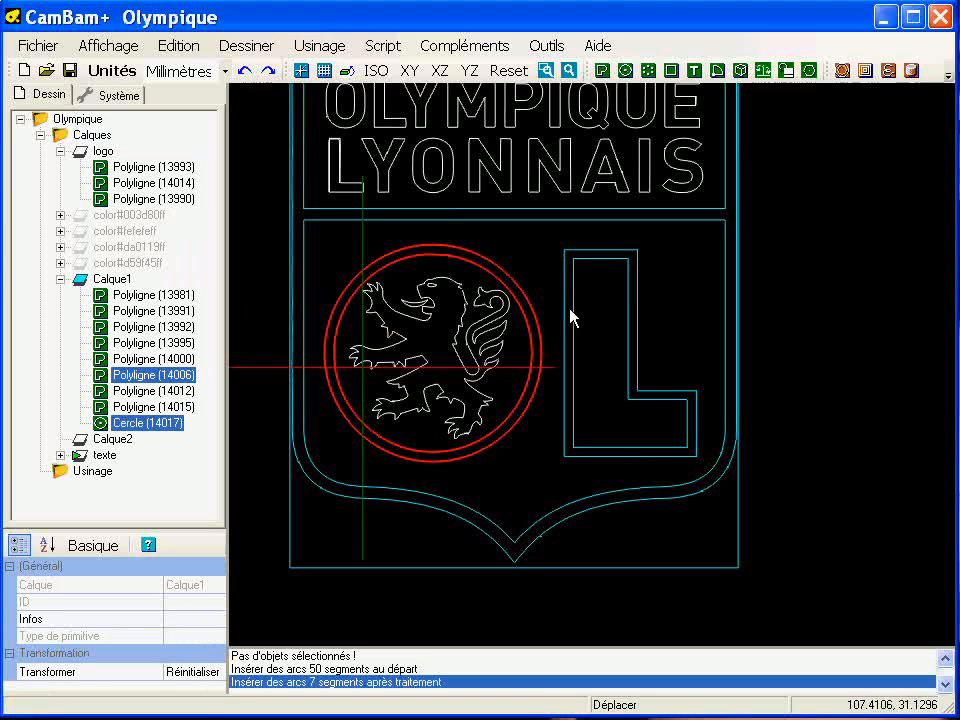
ctrl+click(568, 321)
ctrl+click(574, 336)
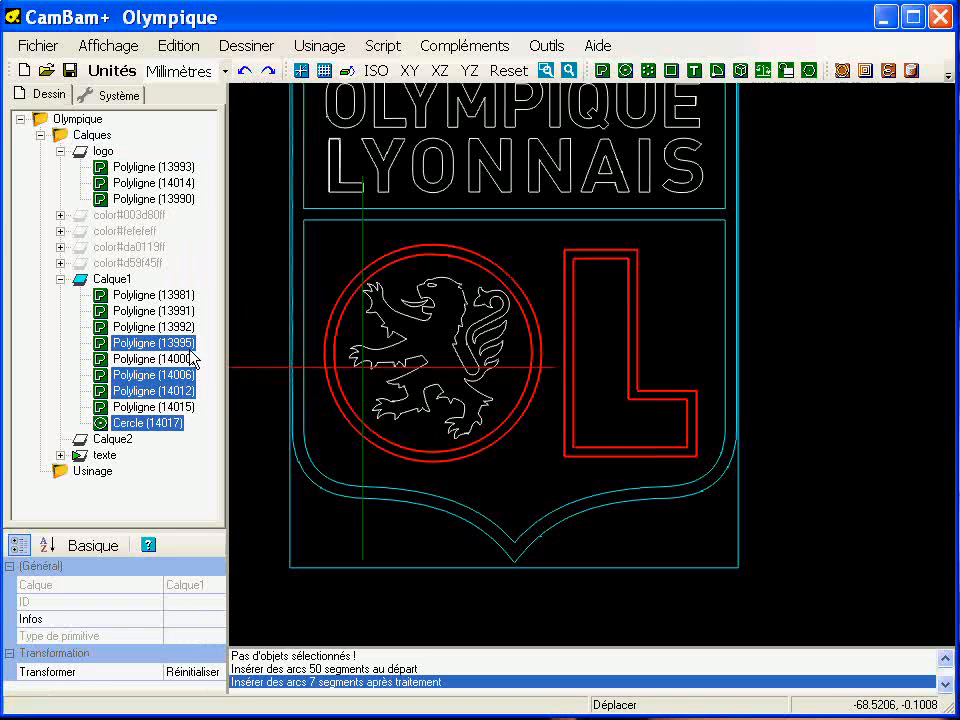
drag(185, 349, 100, 152)
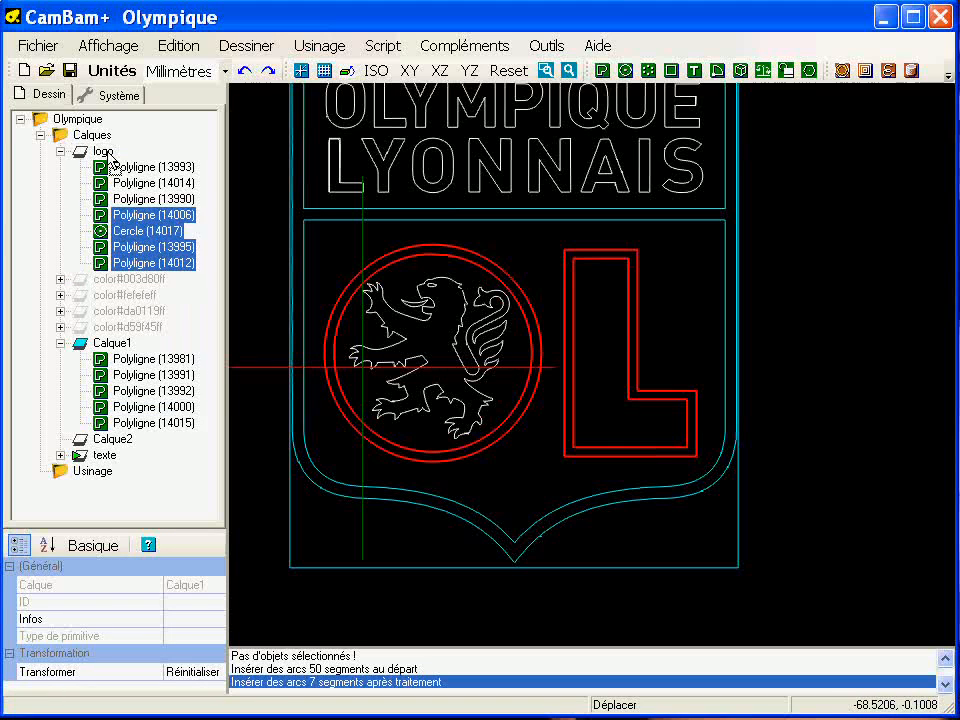
click(336, 279)
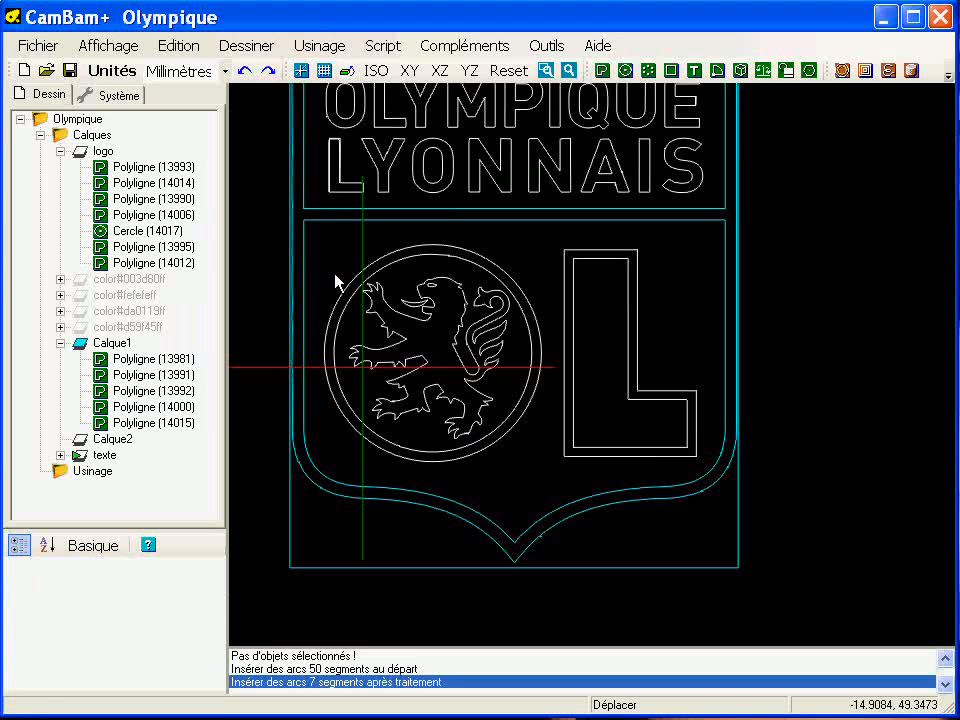
Step: Check which crest outline each polyline remaining on Calque1 corresponds to
click(183, 359)
scroll(470, 388, down, 3)
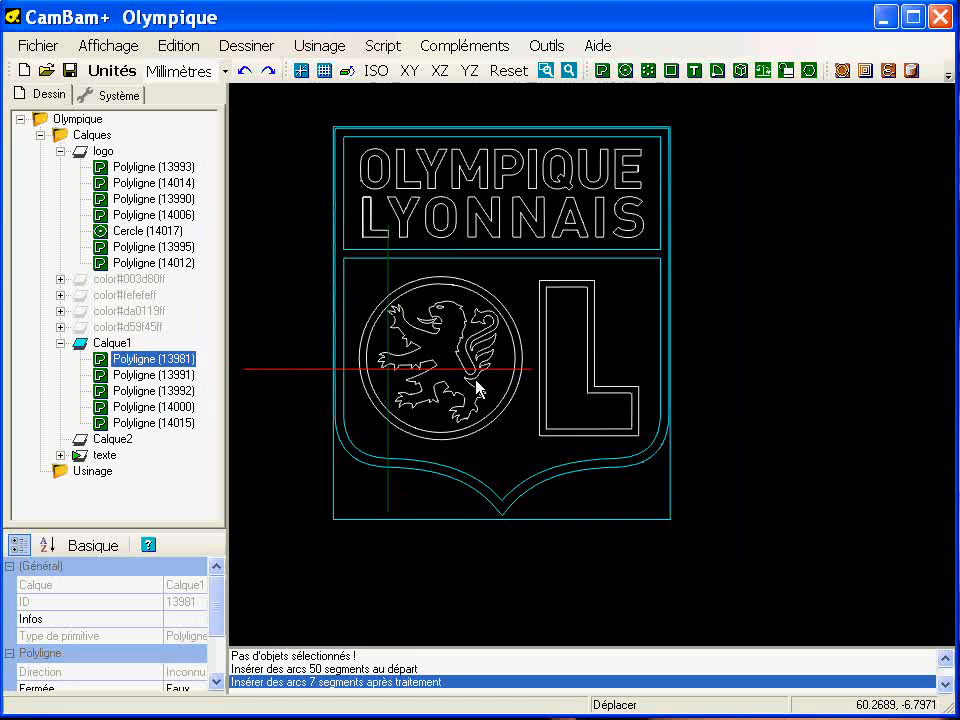
click(168, 375)
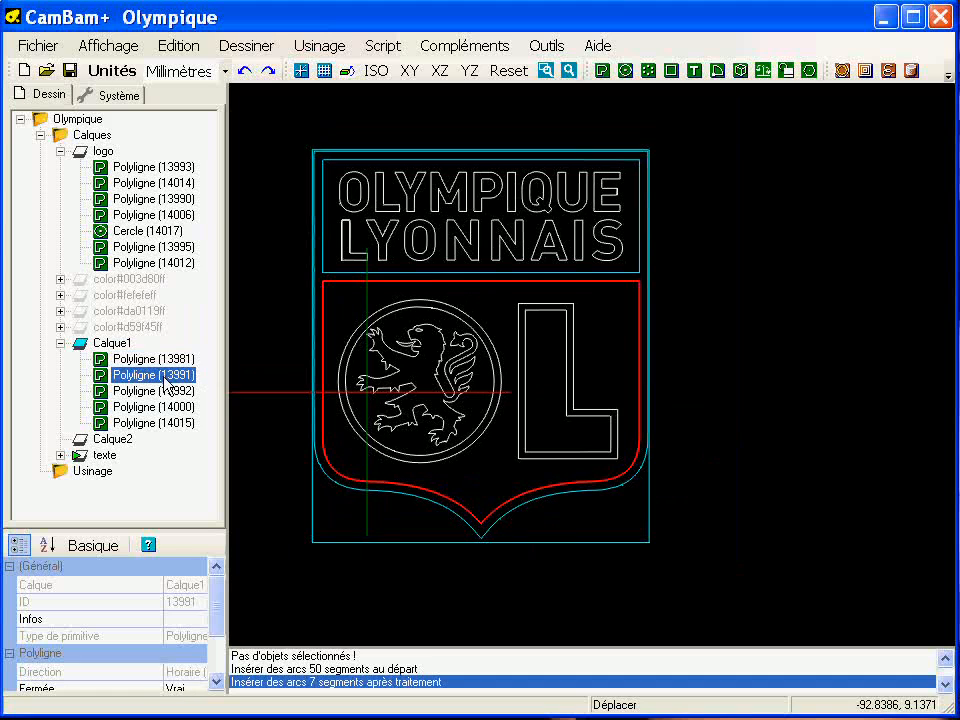
click(150, 358)
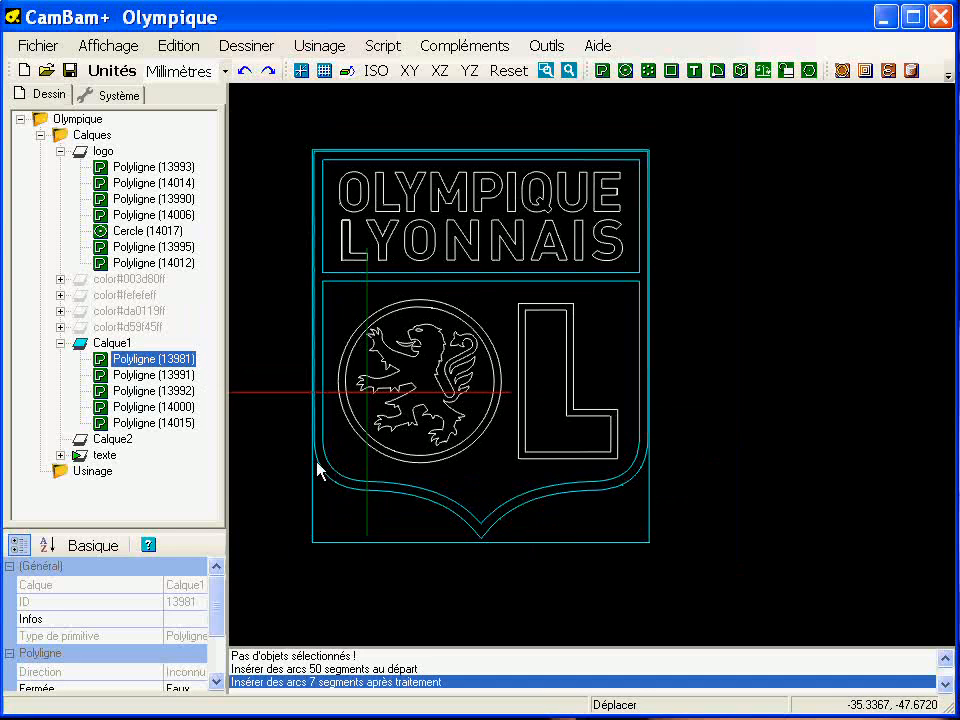
click(158, 377)
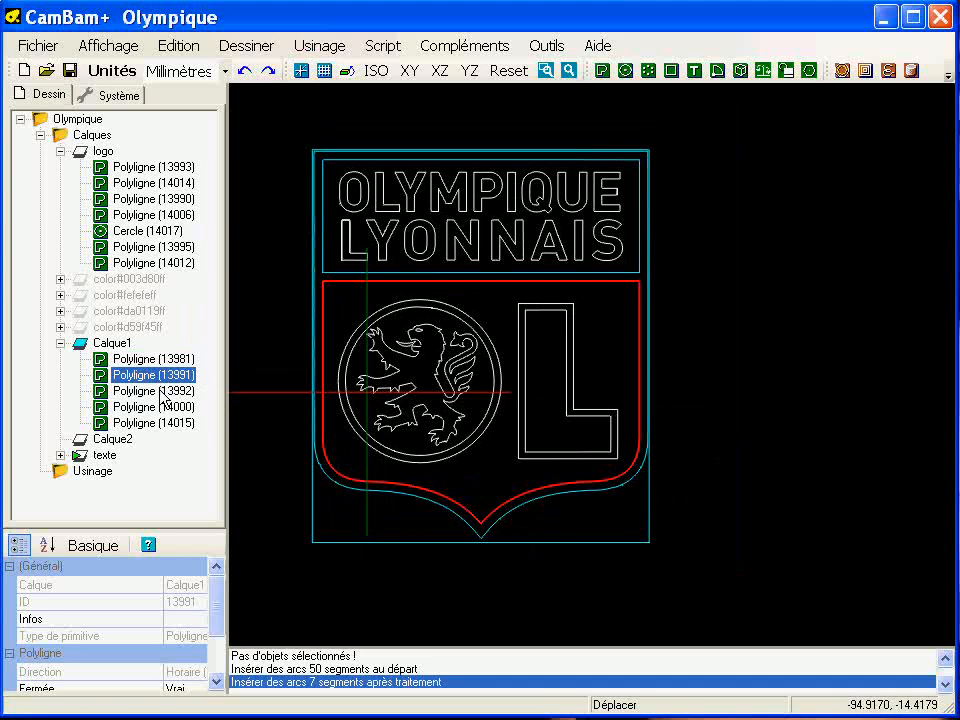
click(162, 391)
click(162, 407)
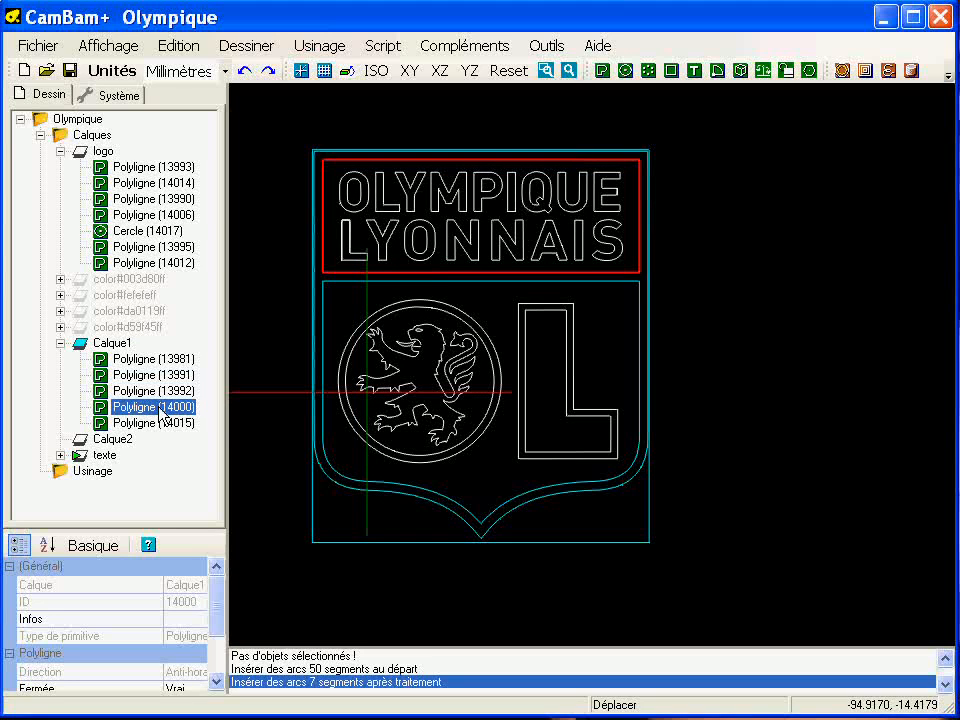
click(163, 423)
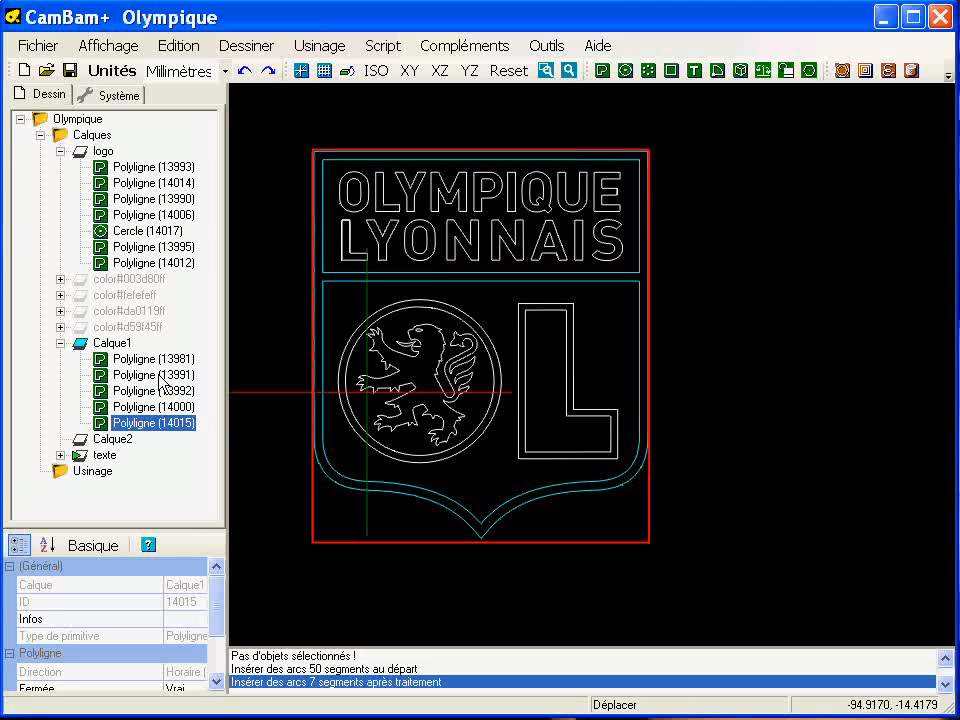
shift+click(160, 377)
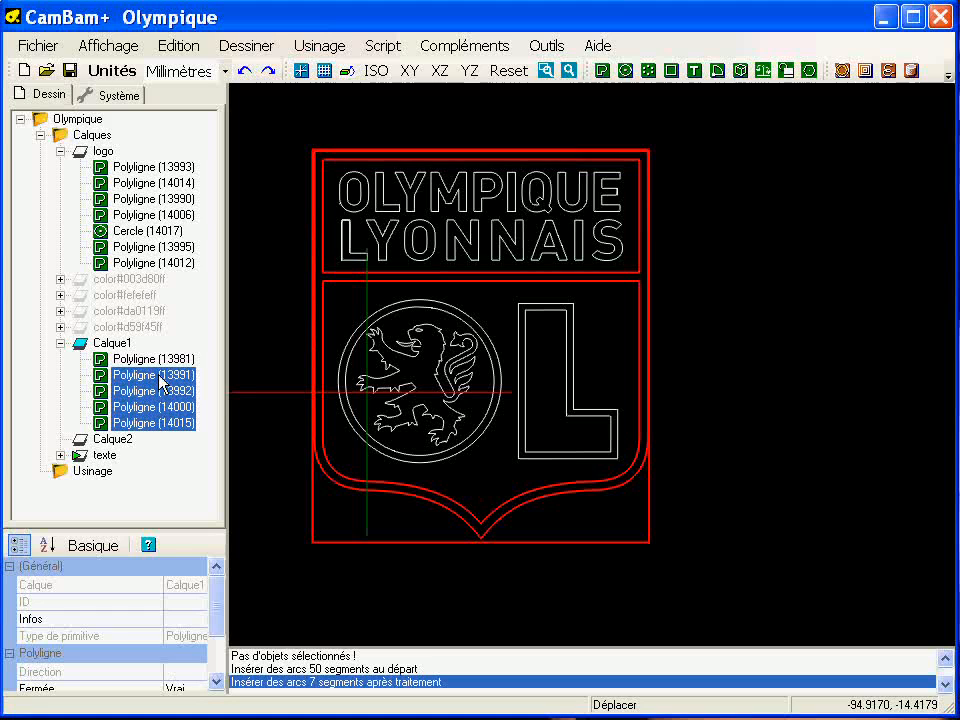
Step: Delete the stray polyline 13981 from Calque1
click(173, 361)
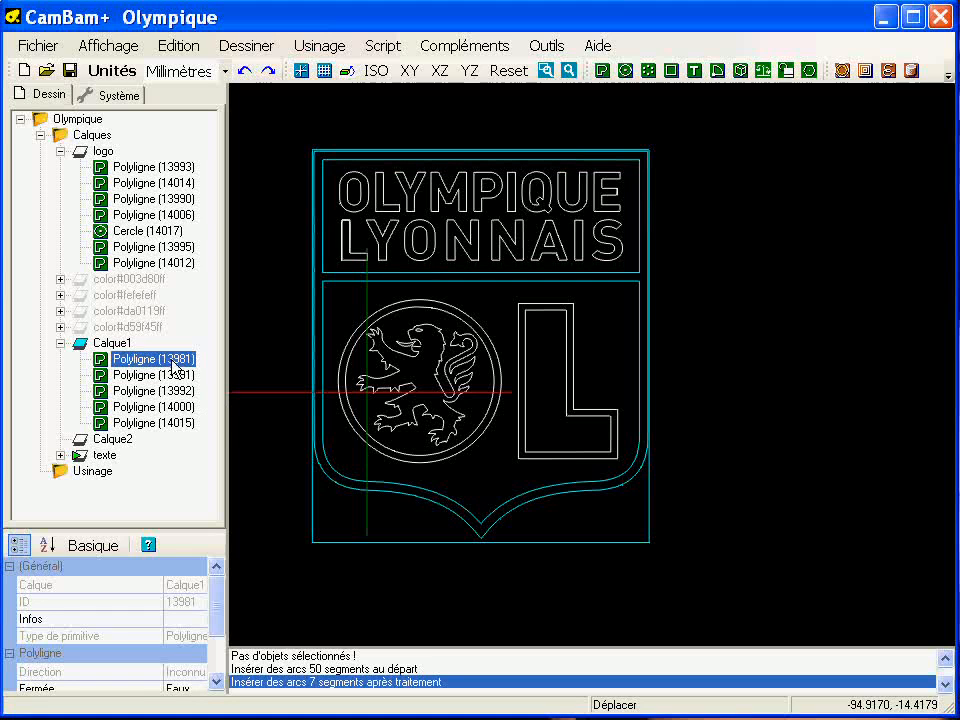
click(150, 375)
shift+click(145, 423)
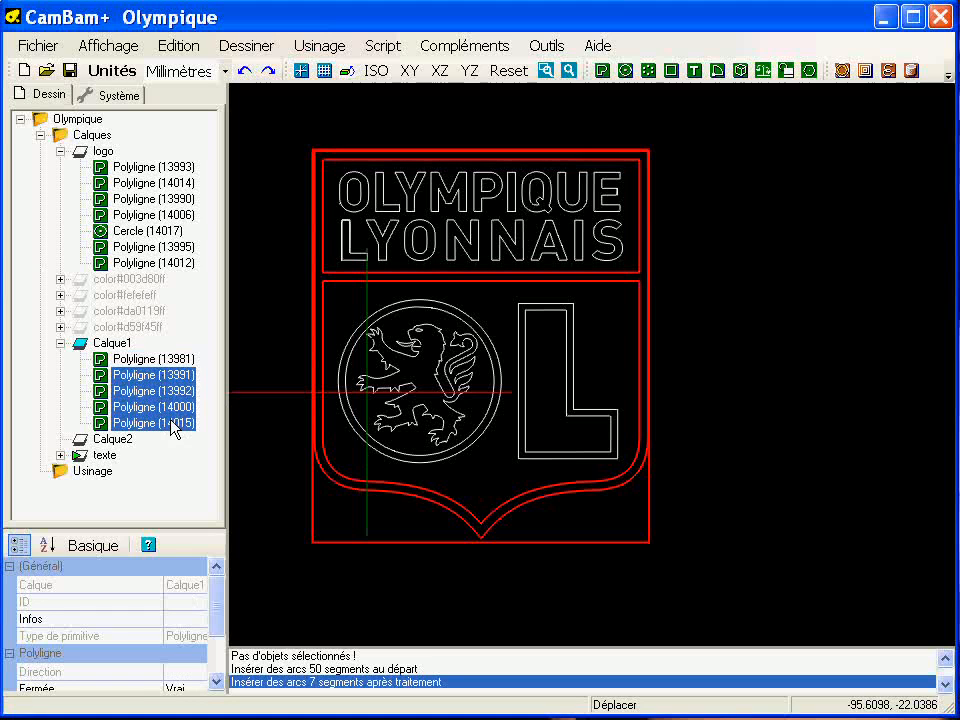
click(160, 361)
key(Return)
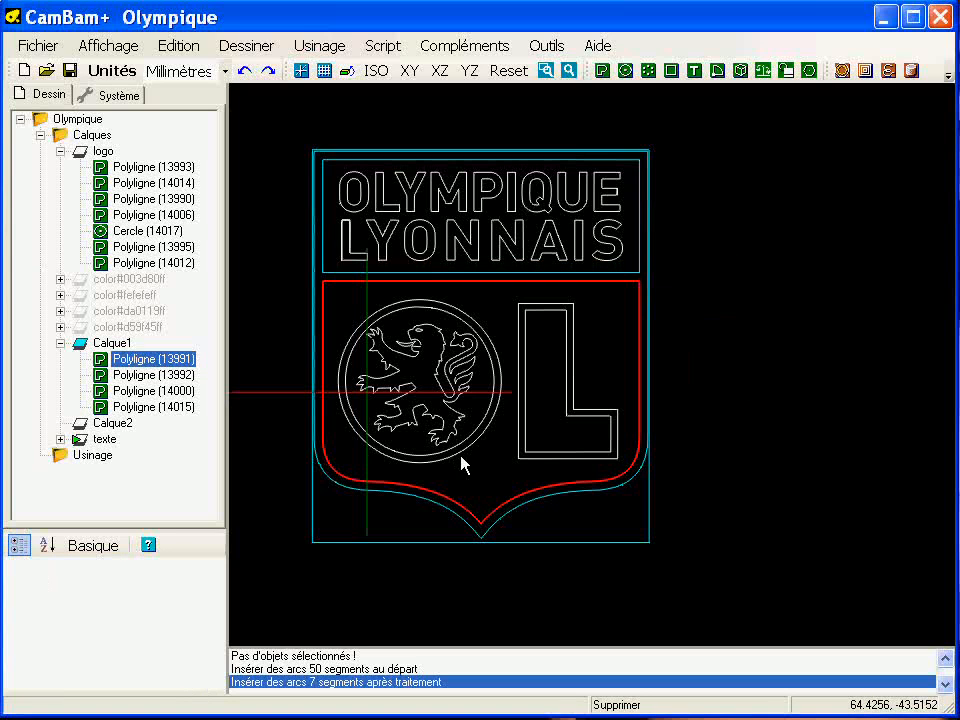
Step: Delete the four hidden colour layers color#003d80ff, color#fefefeff, color#da0119ff and color#d59f45ff
click(88, 281)
shift+click(100, 326)
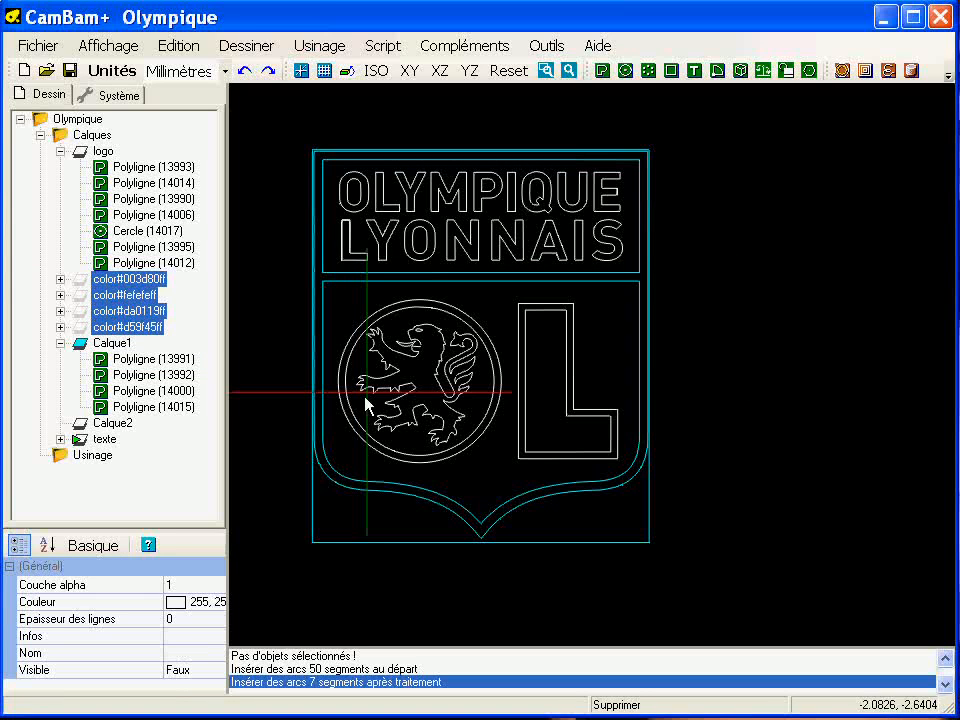
key(Delete)
key(Return)
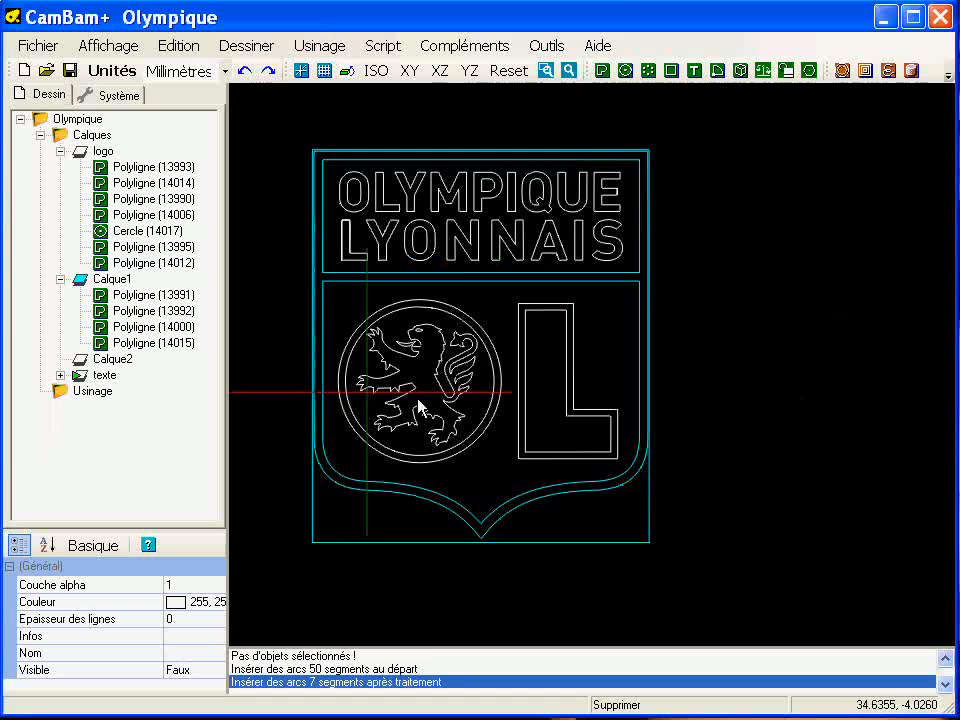
Step: Examine the points of the inner ring around the lion, particularly the irregular joint at its top
middle_drag(420, 407, 584, 418)
scroll(566, 343, up, 3)
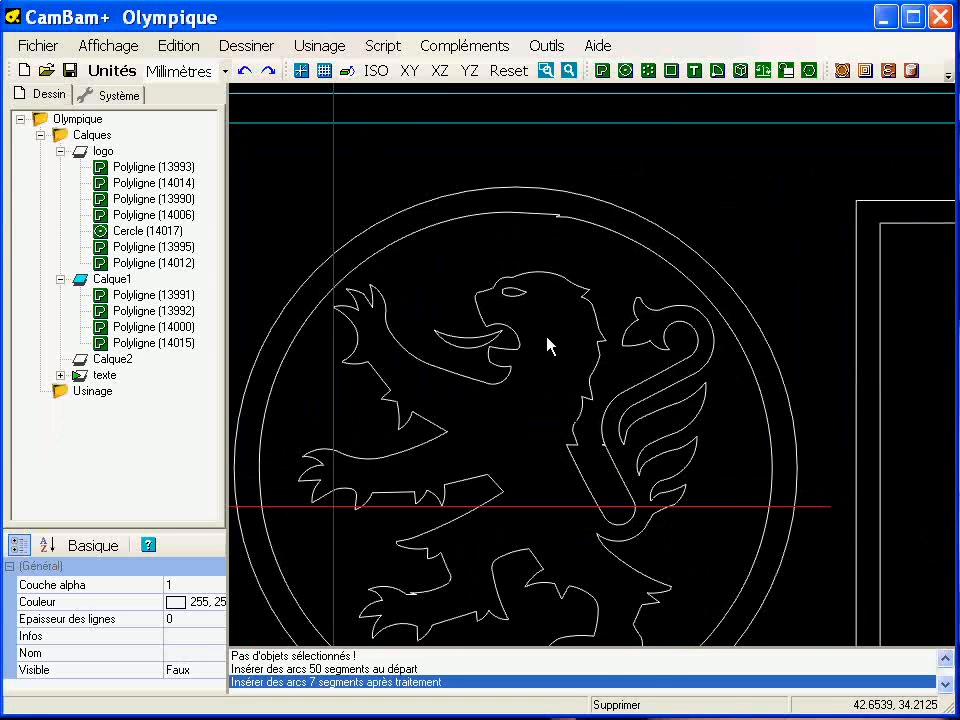
scroll(566, 267, up, 1)
double_click(563, 200)
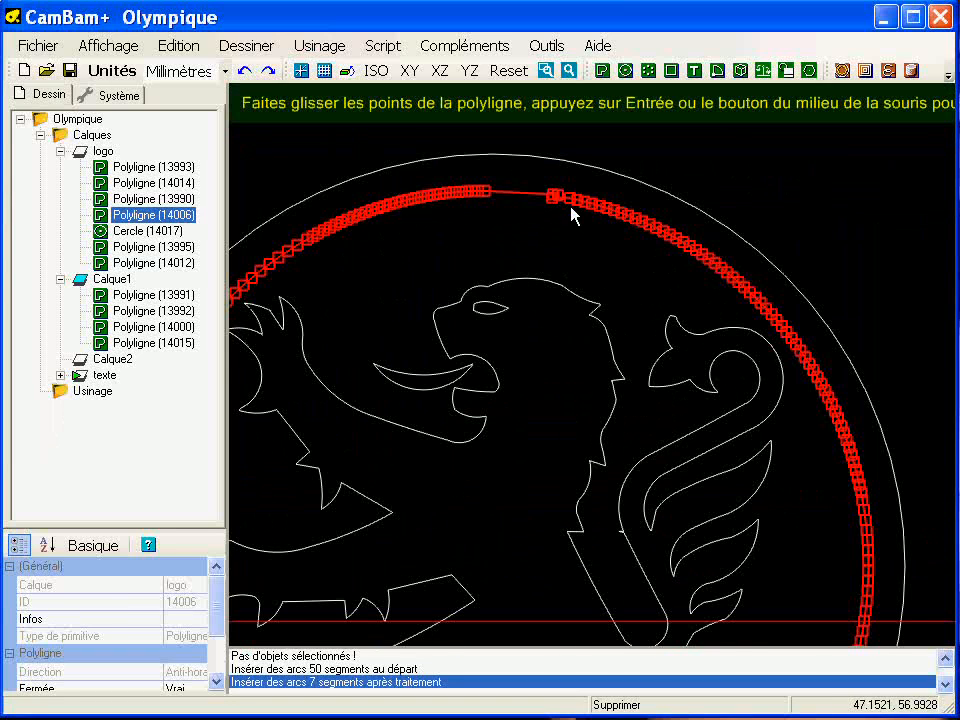
middle_click(558, 215)
middle_drag(606, 277, 605, 255)
scroll(608, 259, down, 3)
middle_drag(647, 368, 607, 344)
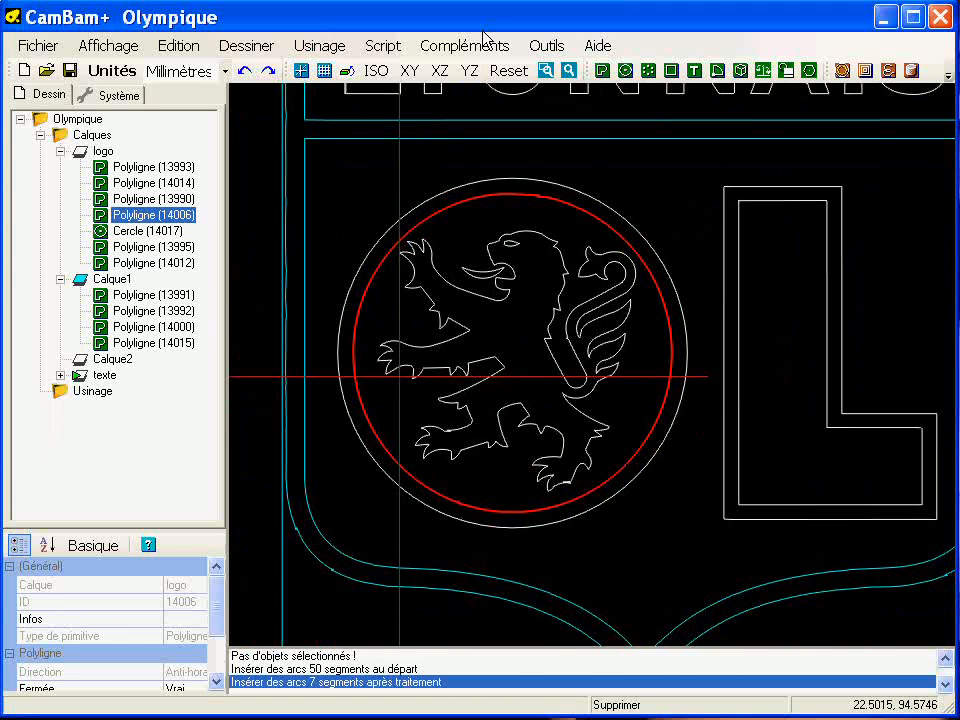
Step: Insert arcs into the lion's eye polyline with a tolerance of 0.05
scroll(520, 253, up, 3)
double_click(504, 240)
right_click(390, 205)
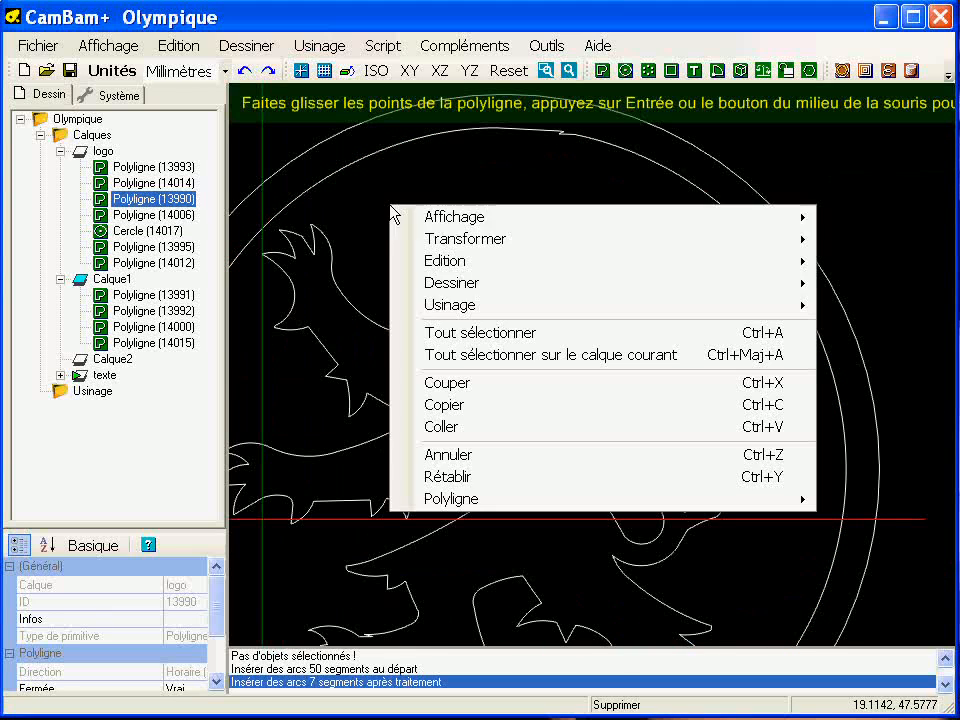
mouse_move(478, 499)
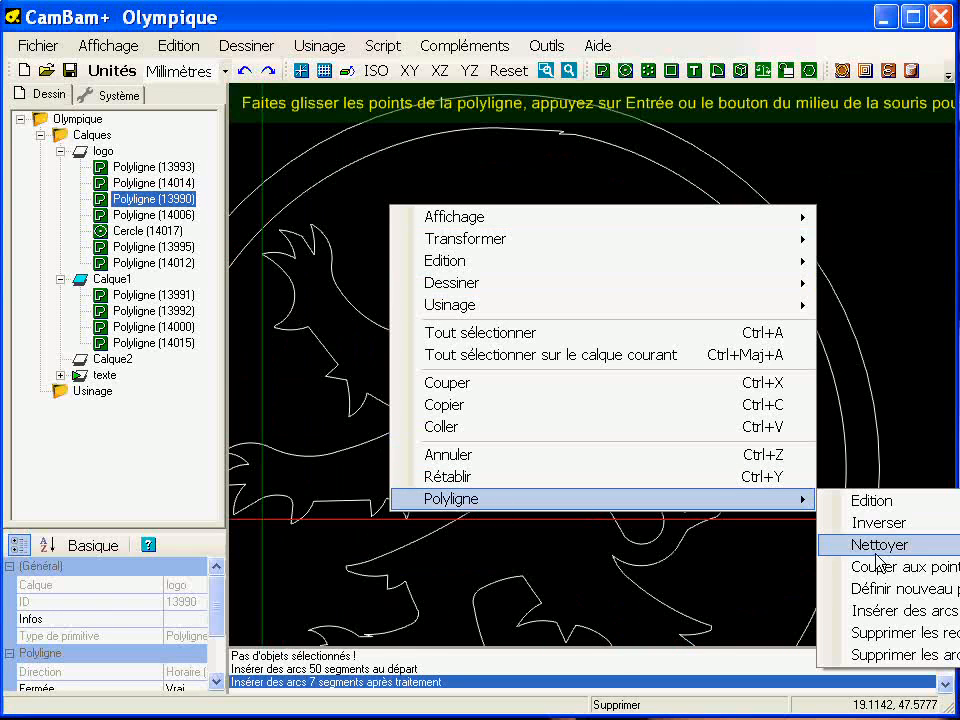
click(870, 610)
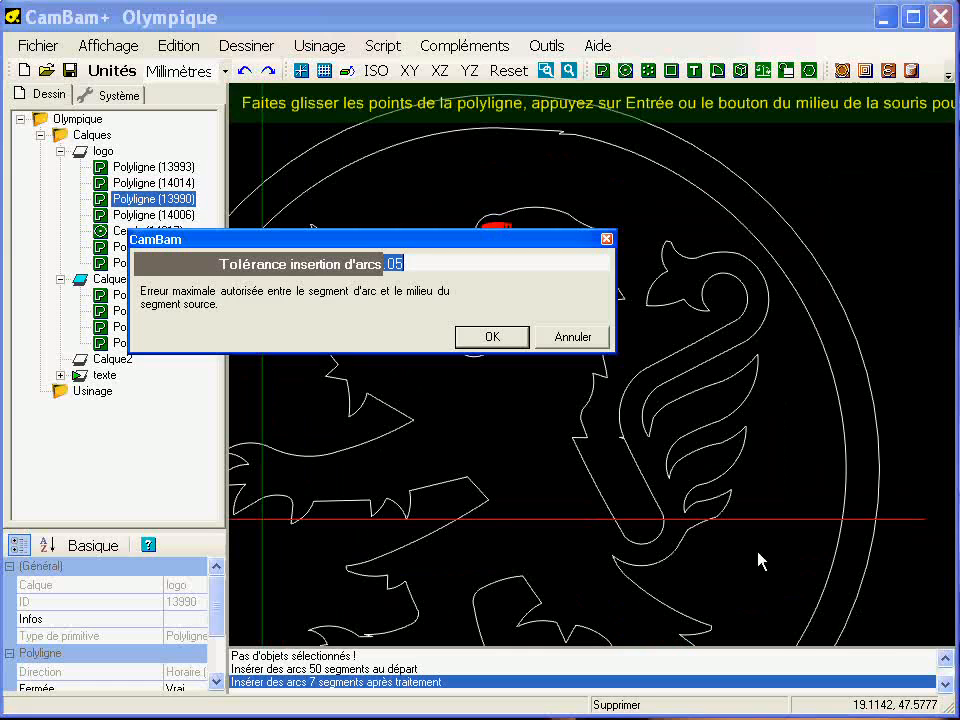
click(462, 338)
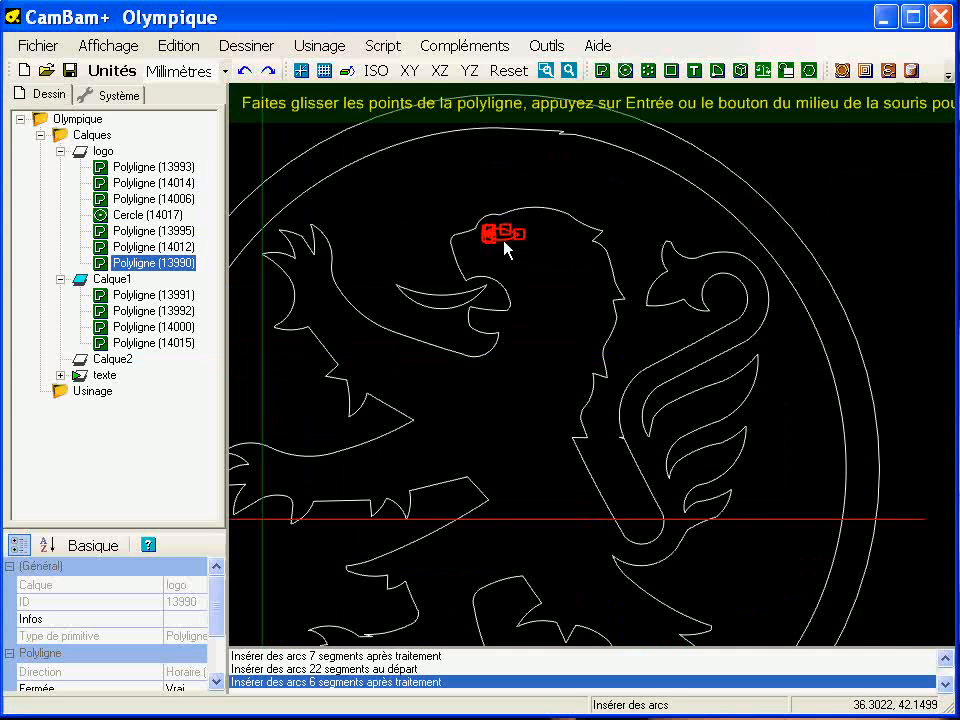
scroll(500, 255, up, 5)
middle_click(530, 341)
scroll(531, 332, down, 8)
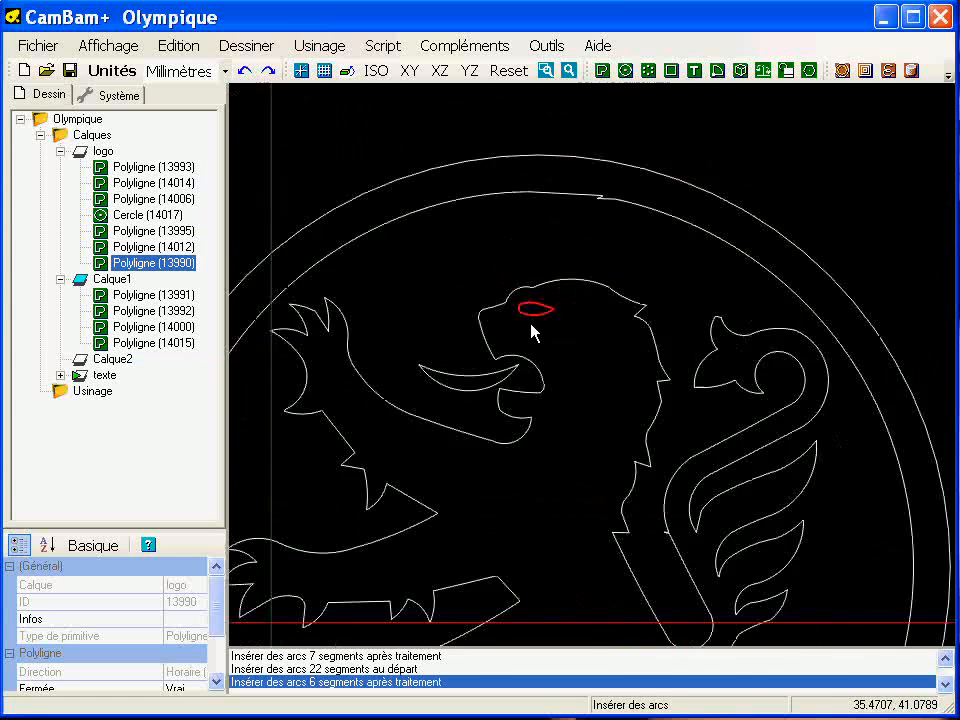
middle_drag(600, 424, 468, 393)
scroll(472, 392, down, 3)
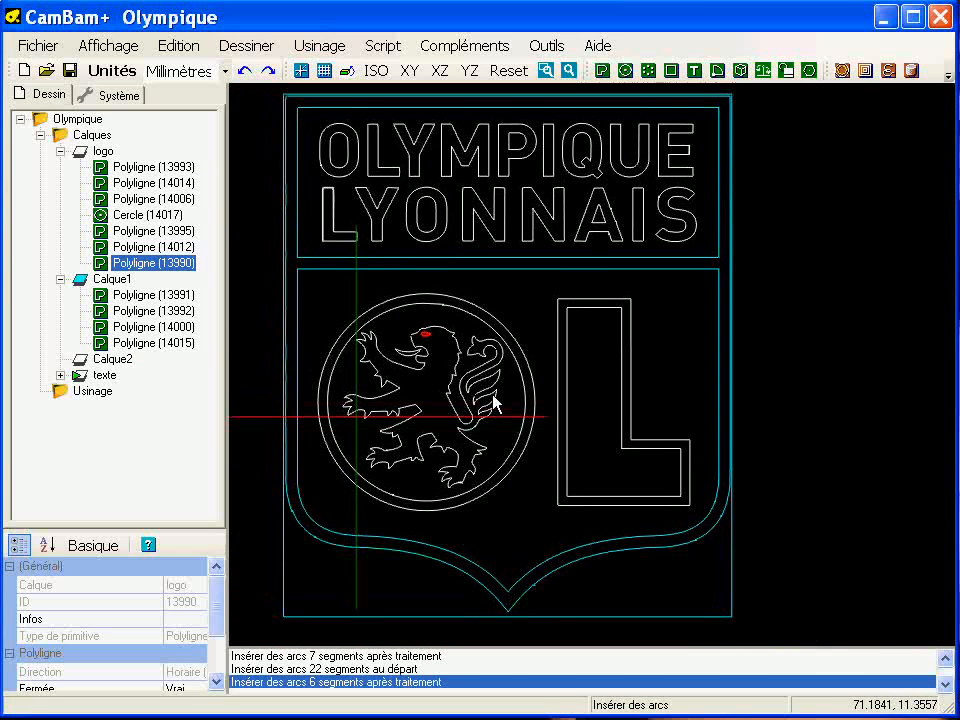